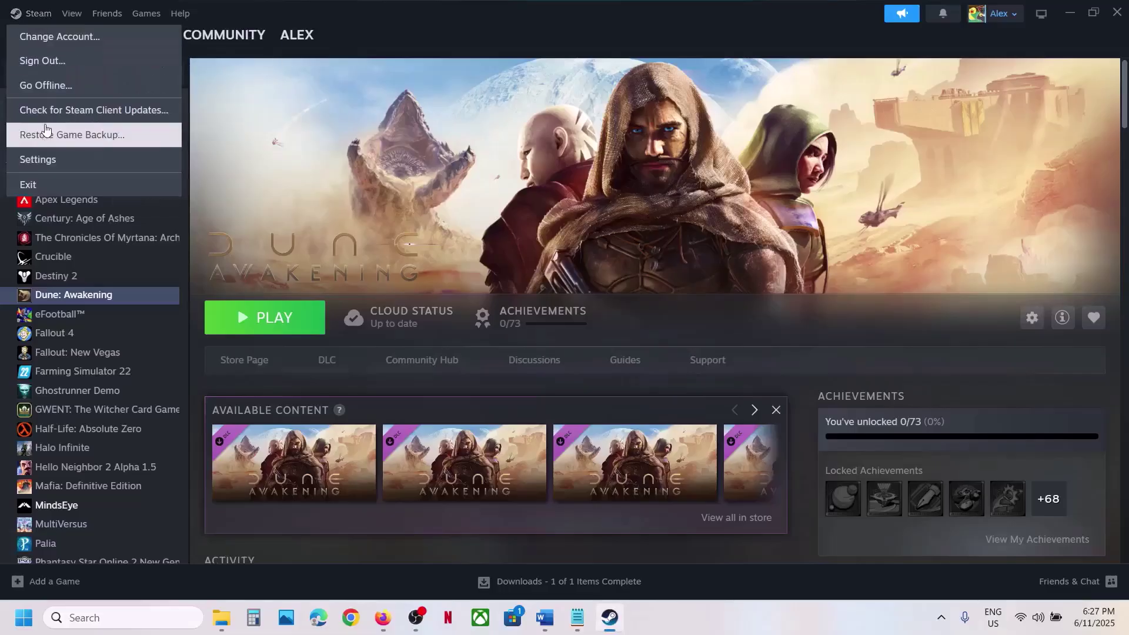
Search Windows for "stea" and open the Steam app.
click(88, 623)
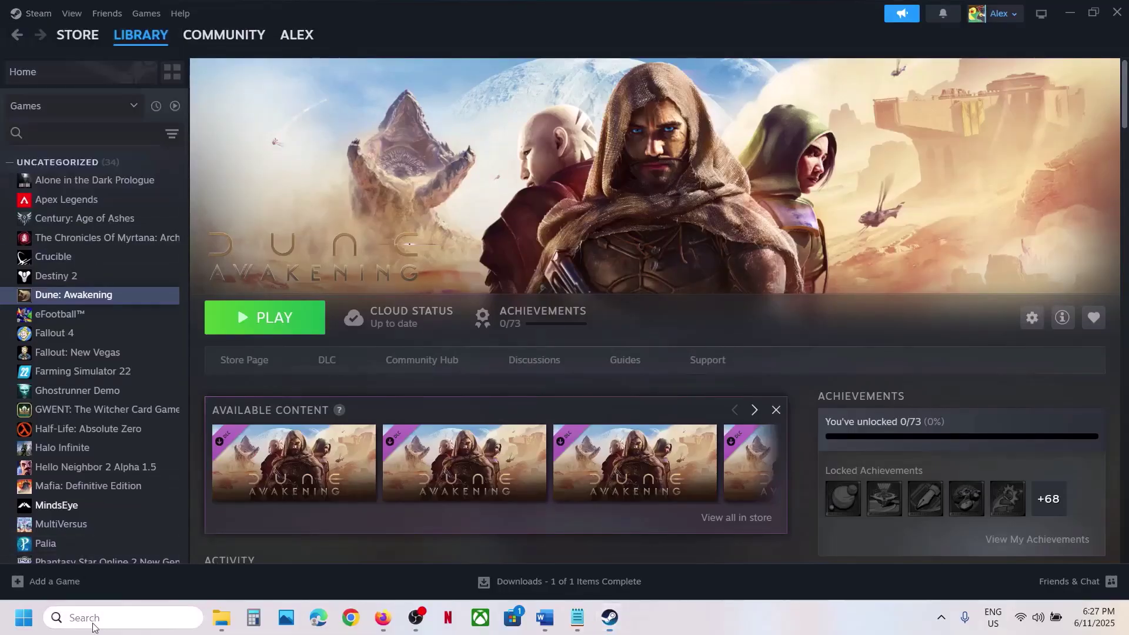
text(stea)
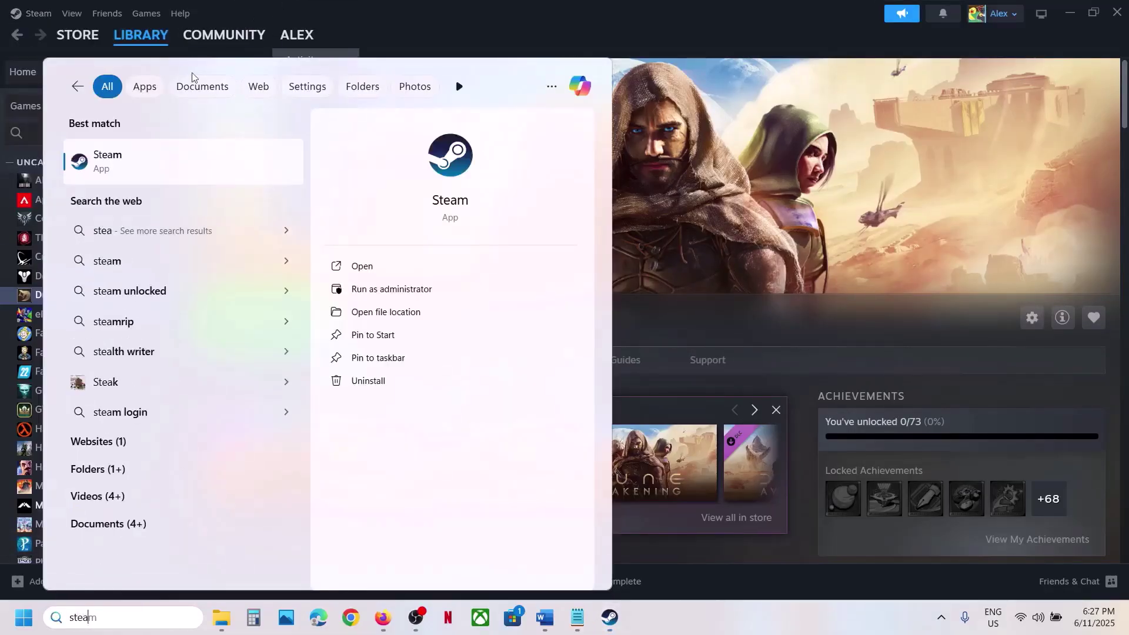
click(181, 170)
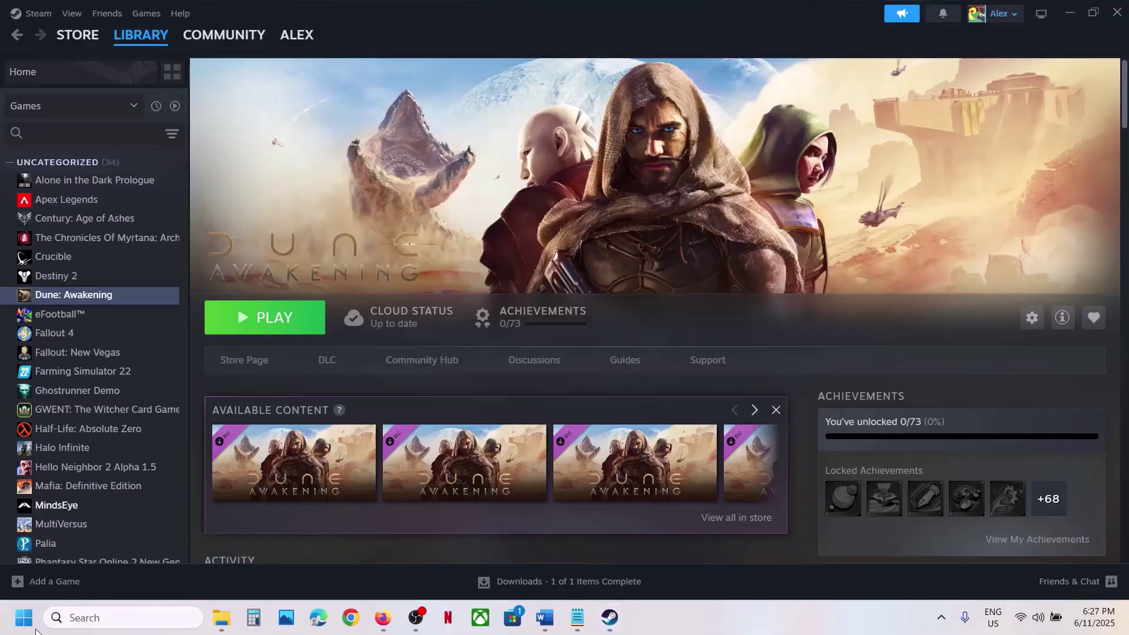
click(23, 617)
click(428, 568)
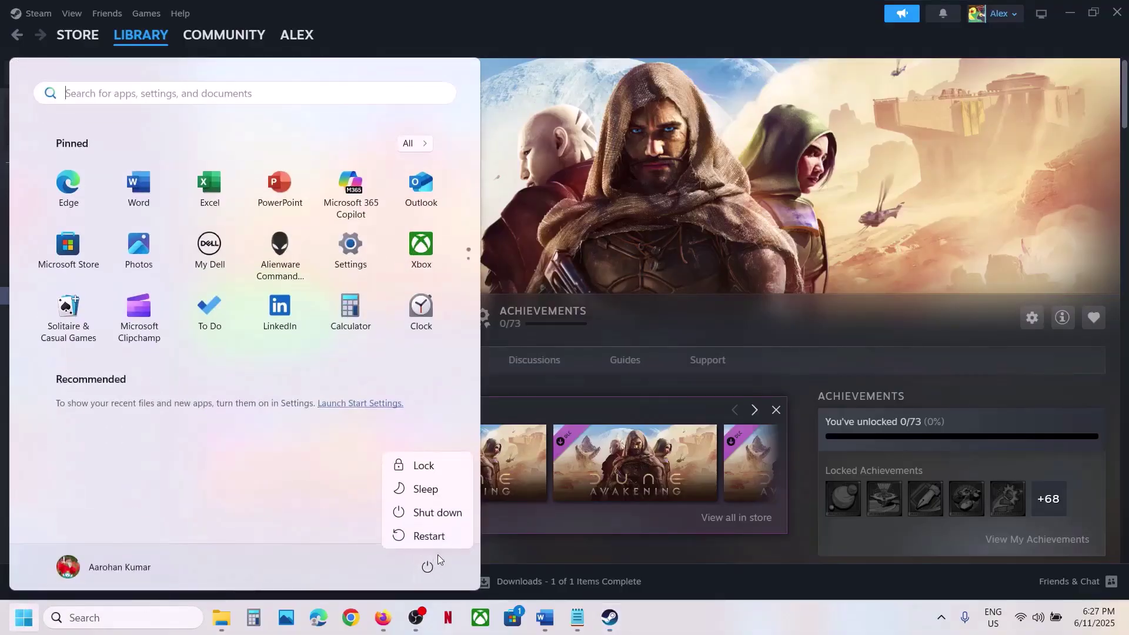
click(810, 156)
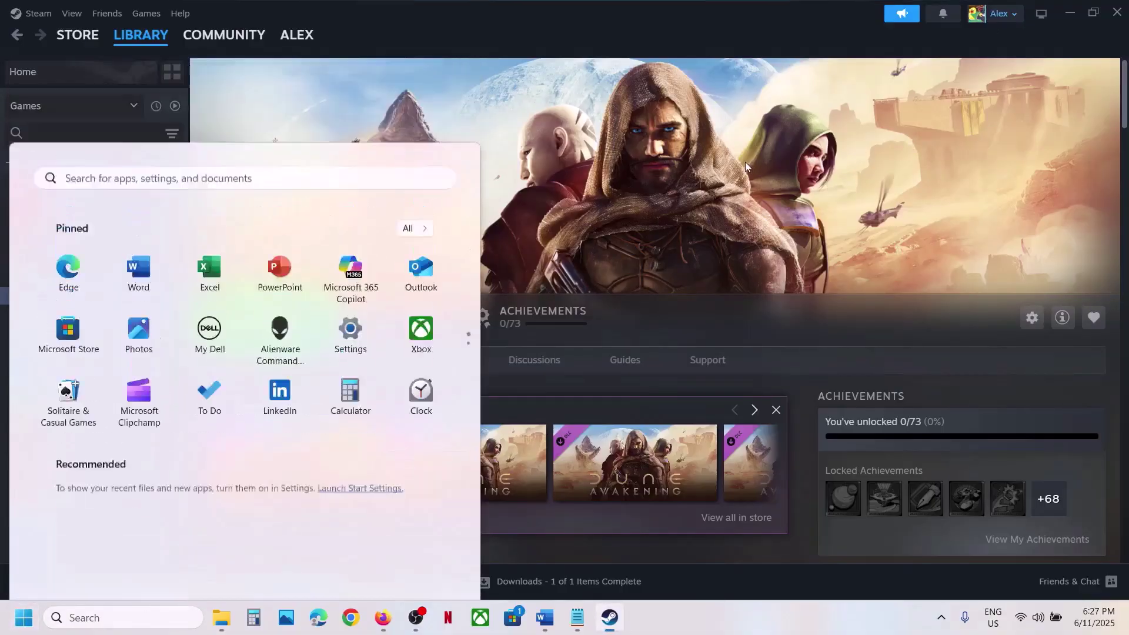
Switch to the Word document, highlight the Step 2 text "Uninstall & Reinstall BattlEye", and return to Steam.
click(545, 618)
scroll(246, 368, down, 1)
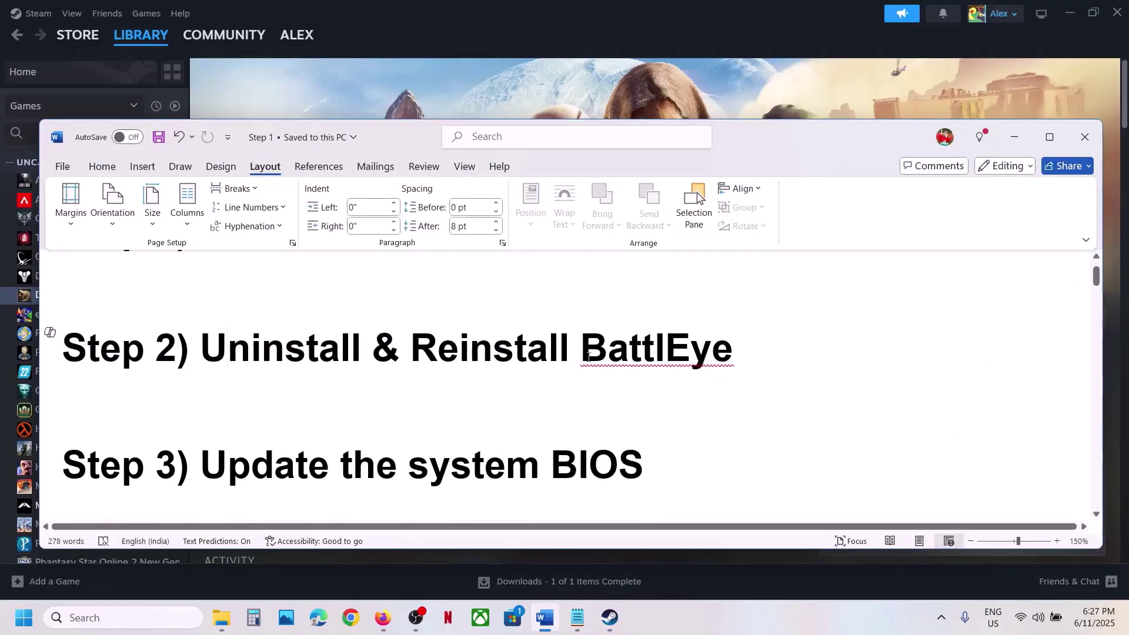
drag(200, 348, 734, 348)
click(456, 83)
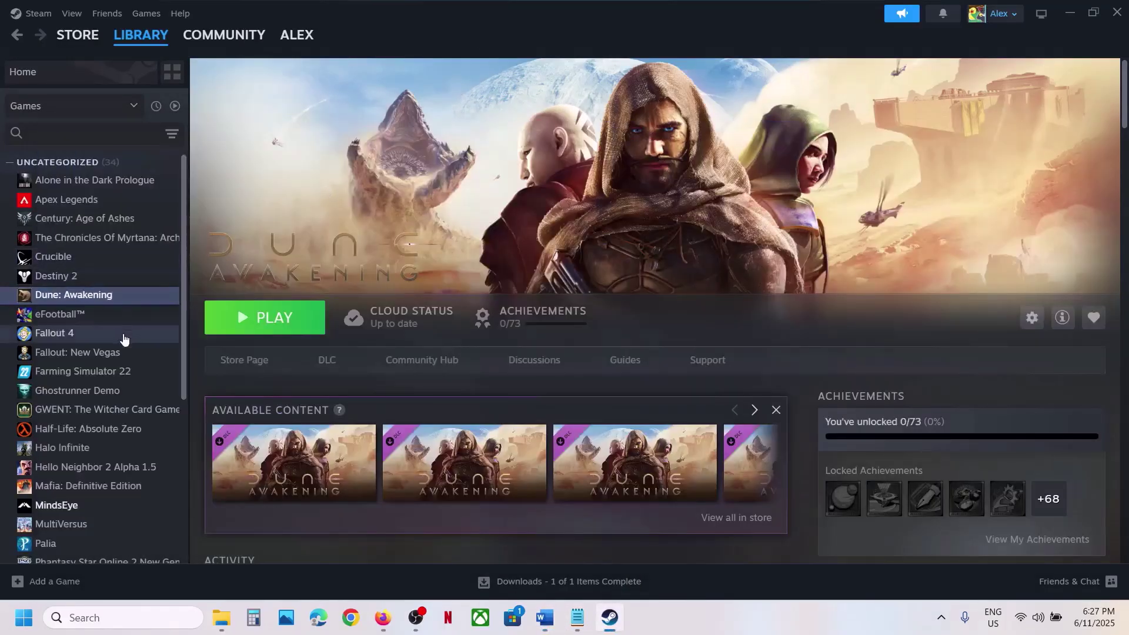
Browse the local files of Dune: Awakening from the Steam library.
right_click(90, 295)
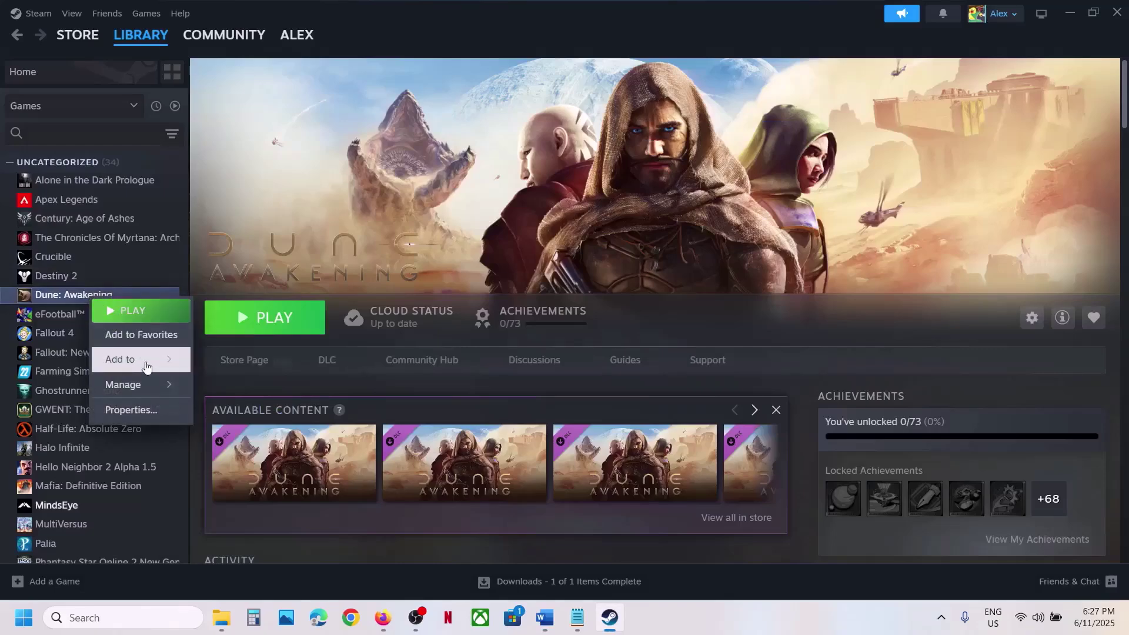
mouse_move(140, 385)
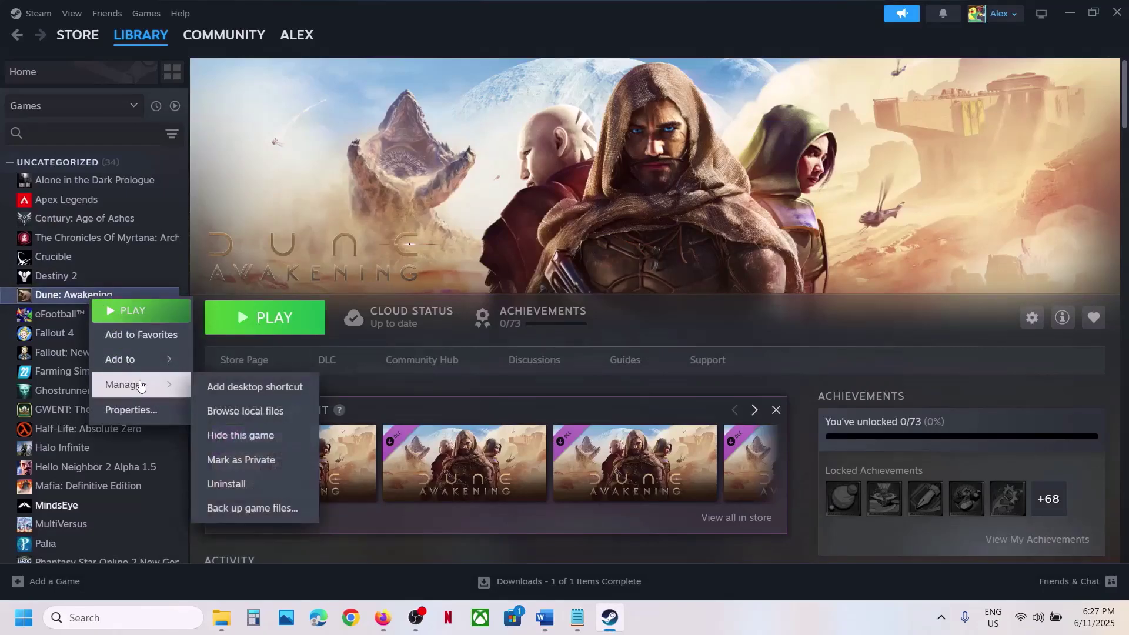
click(284, 414)
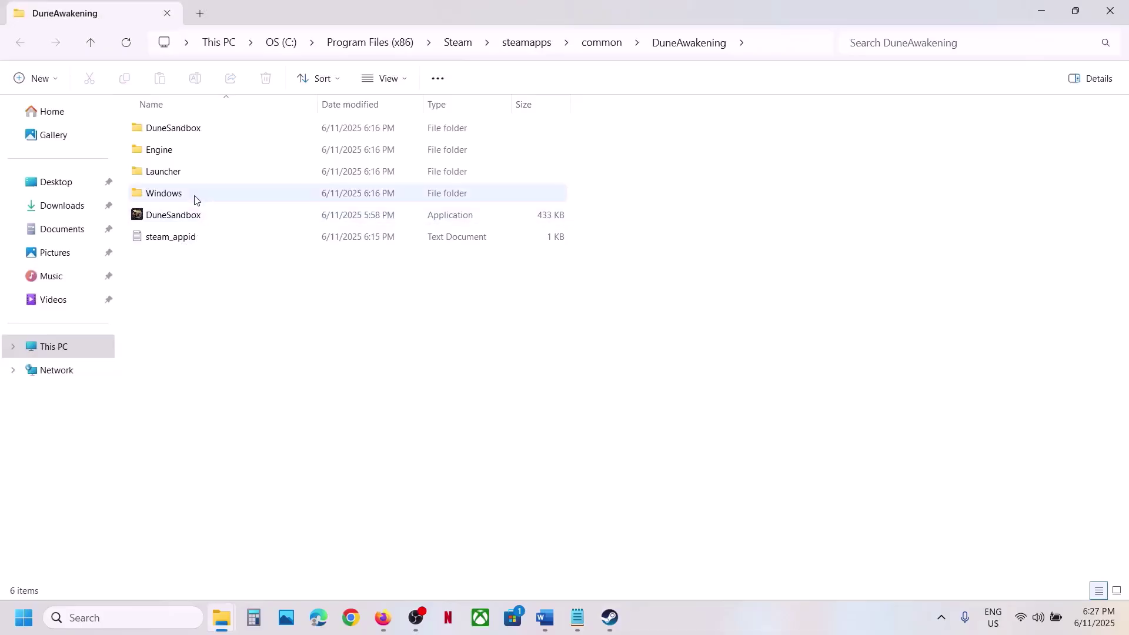
Navigate through the DuneSandbox, Binaries and Win64 folders and open the BattlEye folder.
click(177, 134)
double_click(188, 135)
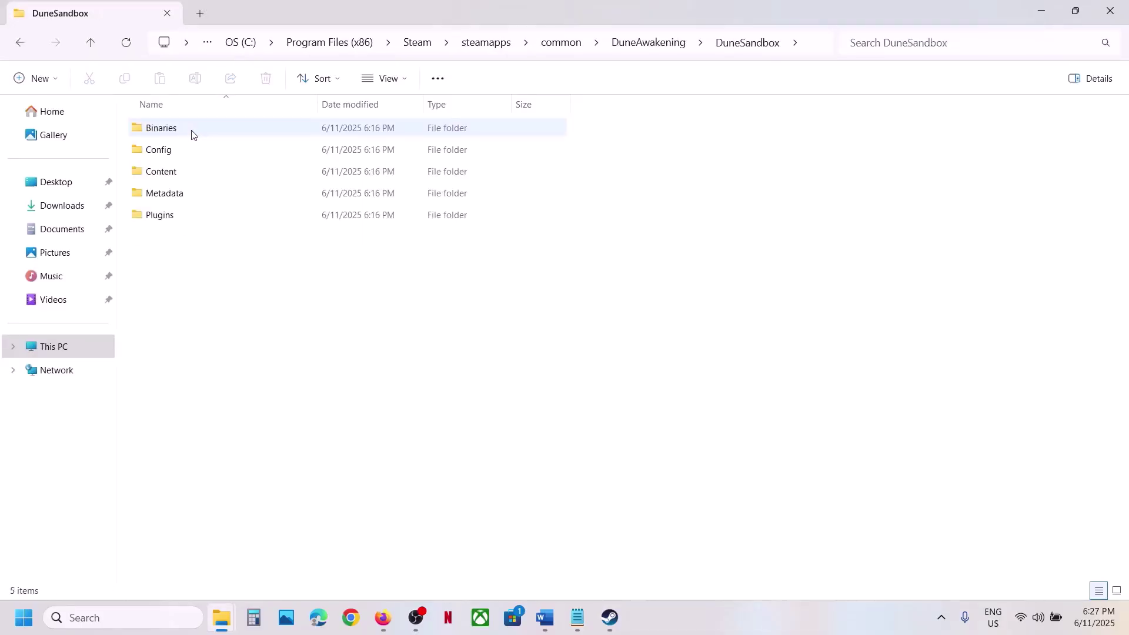
double_click(161, 128)
double_click(189, 132)
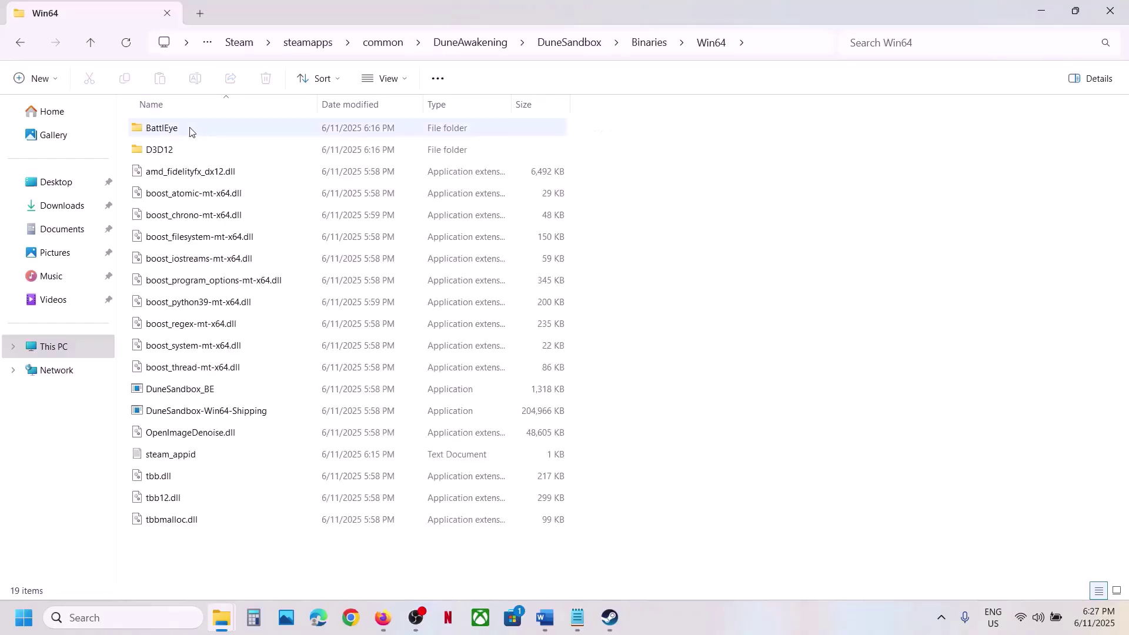
click(179, 133)
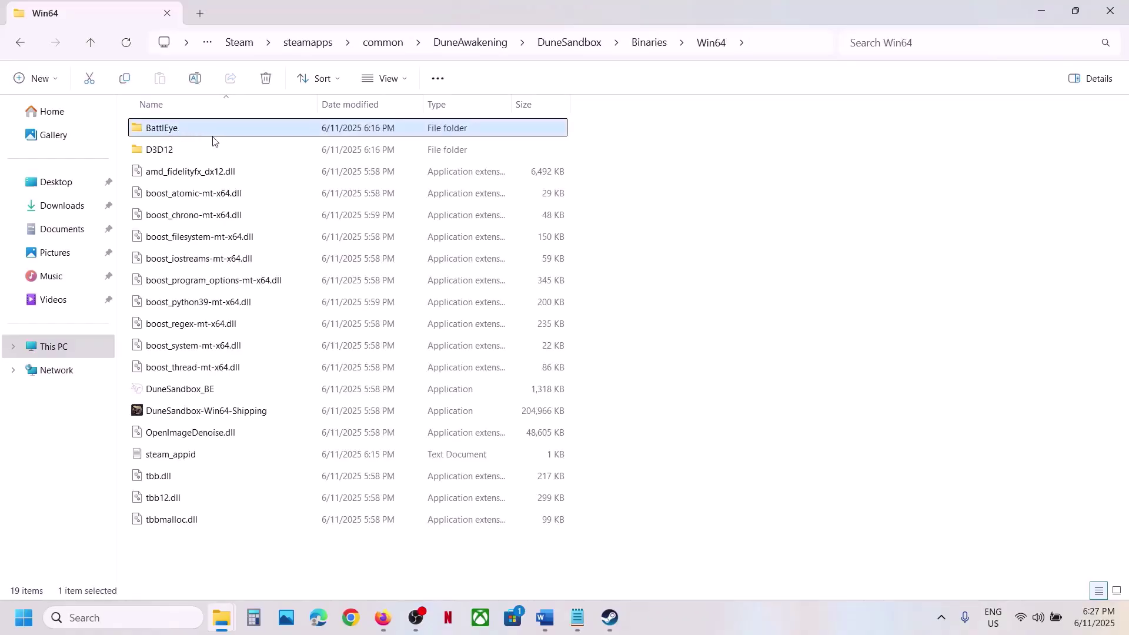
double_click(189, 131)
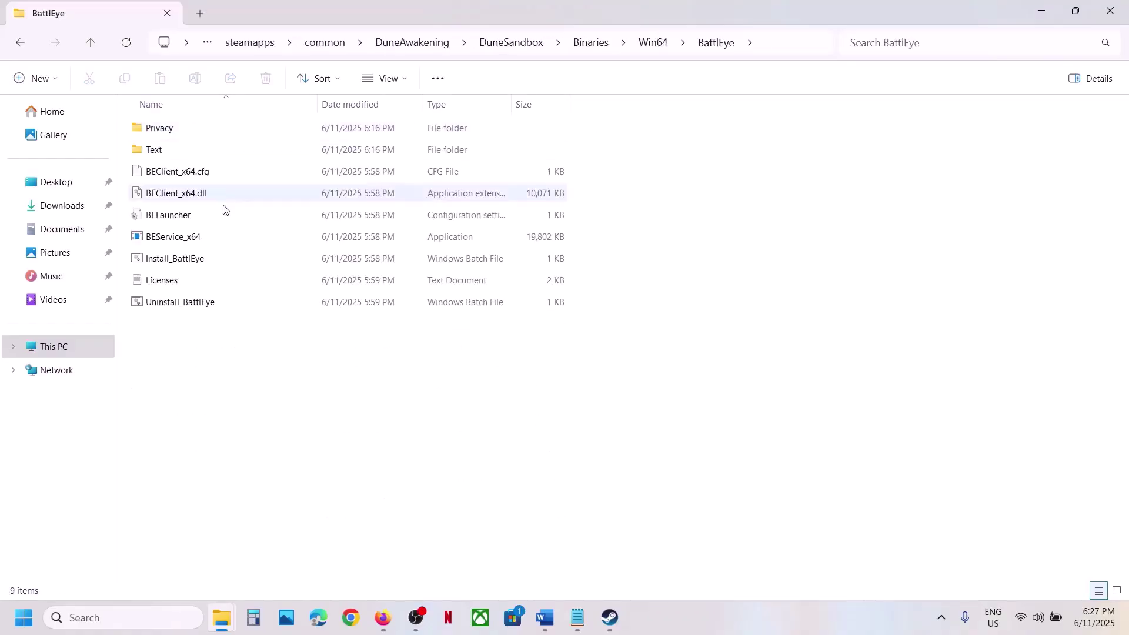
Run the Uninstall_BattlEye batch file as administrator, allow the changes, and confirm uninstalling the BattlEye Service.
click(182, 302)
right_click(199, 308)
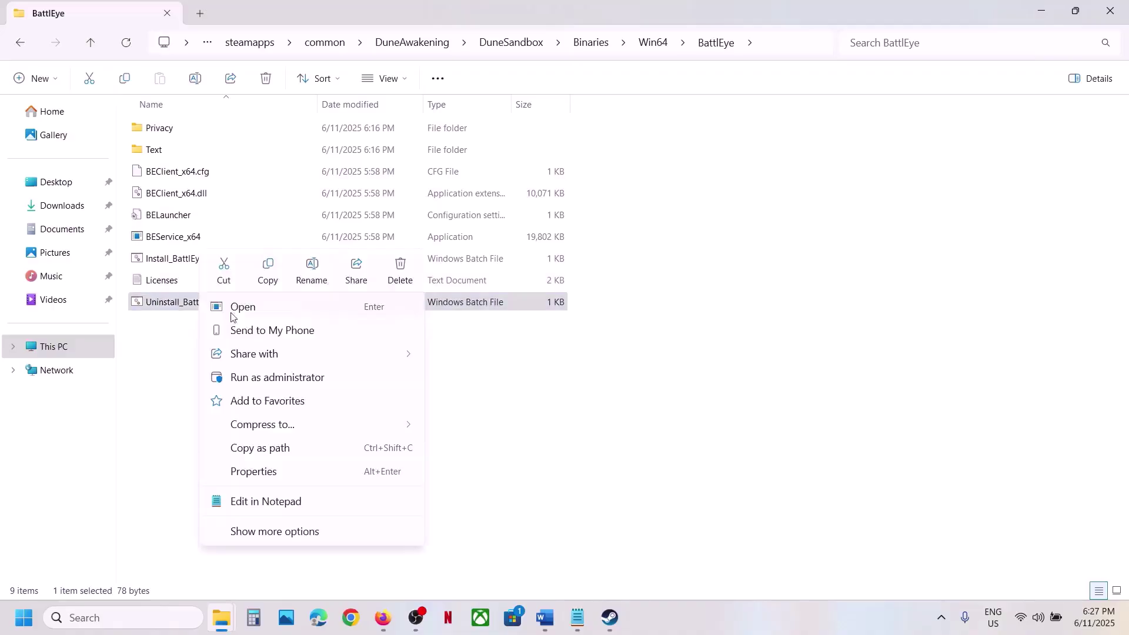
click(285, 379)
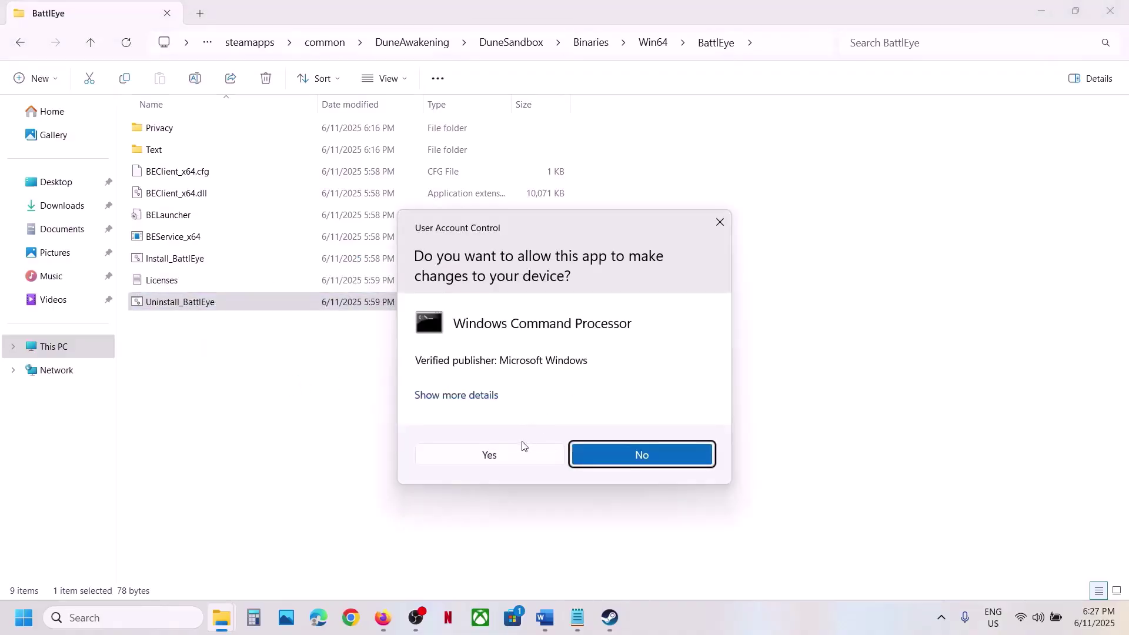
click(505, 459)
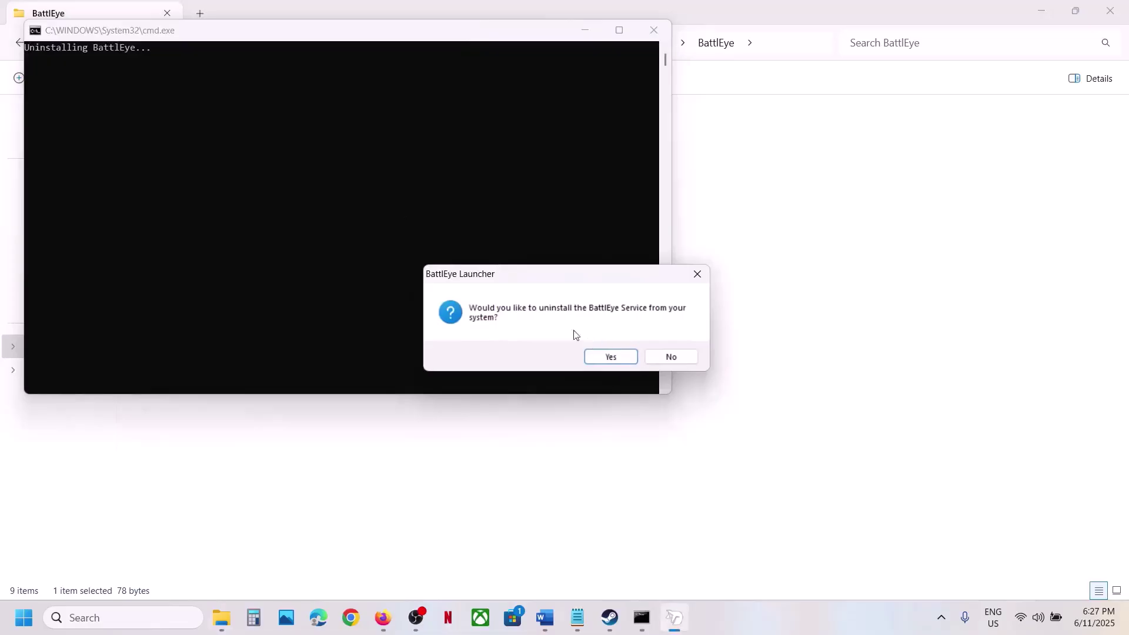
click(607, 354)
click(624, 356)
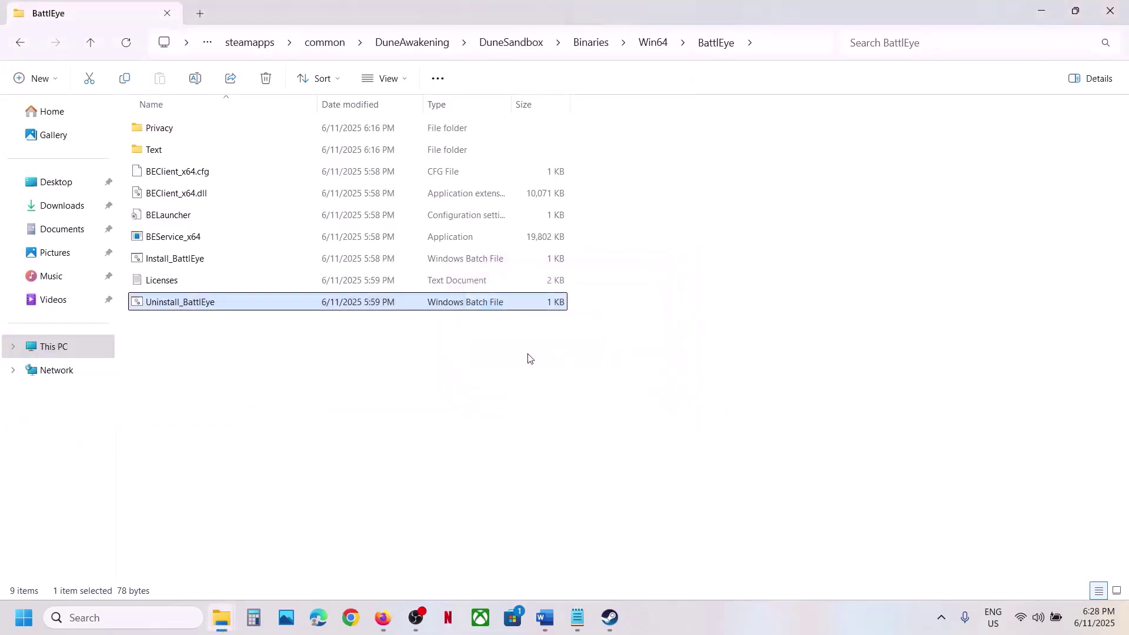
Run the Install_BattlEye batch file as administrator and allow it to make changes.
click(160, 259)
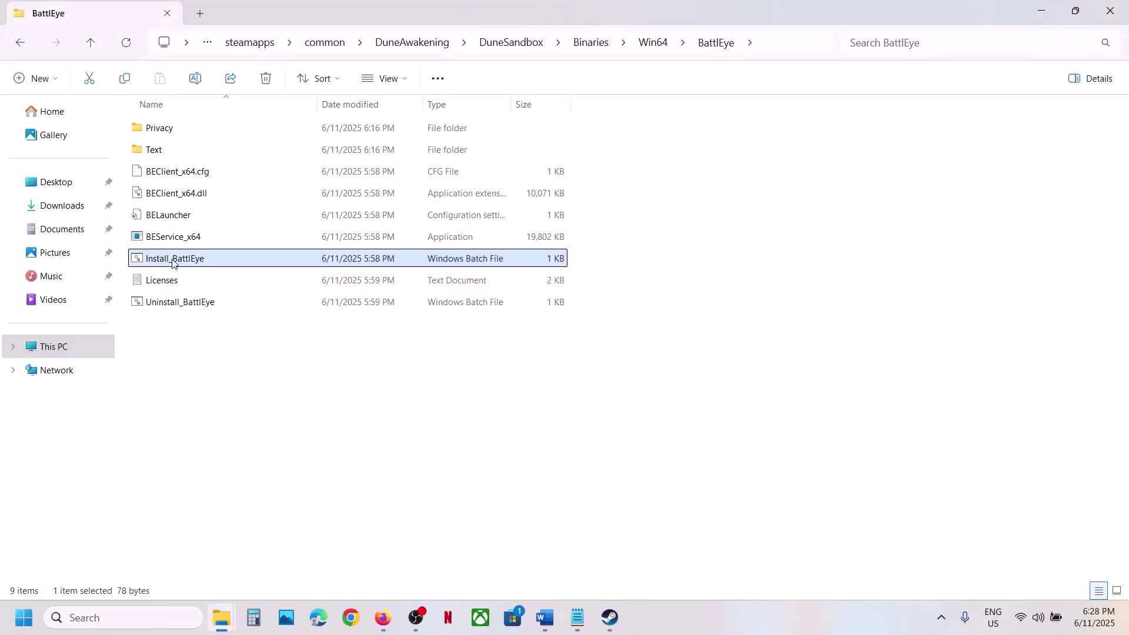
right_click(173, 262)
click(261, 377)
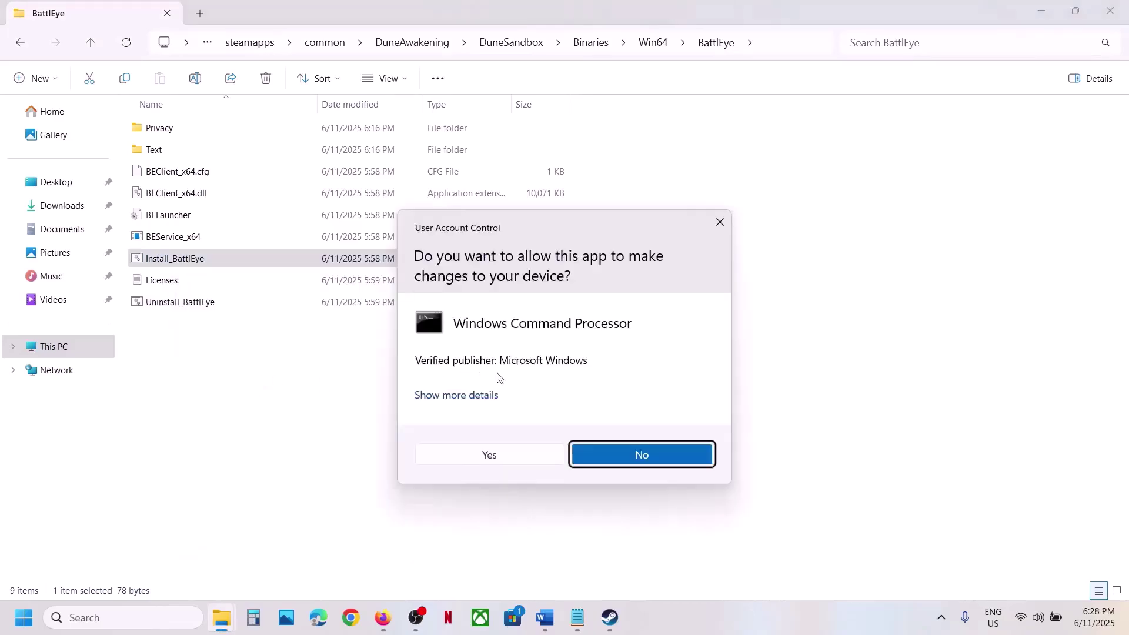
click(491, 454)
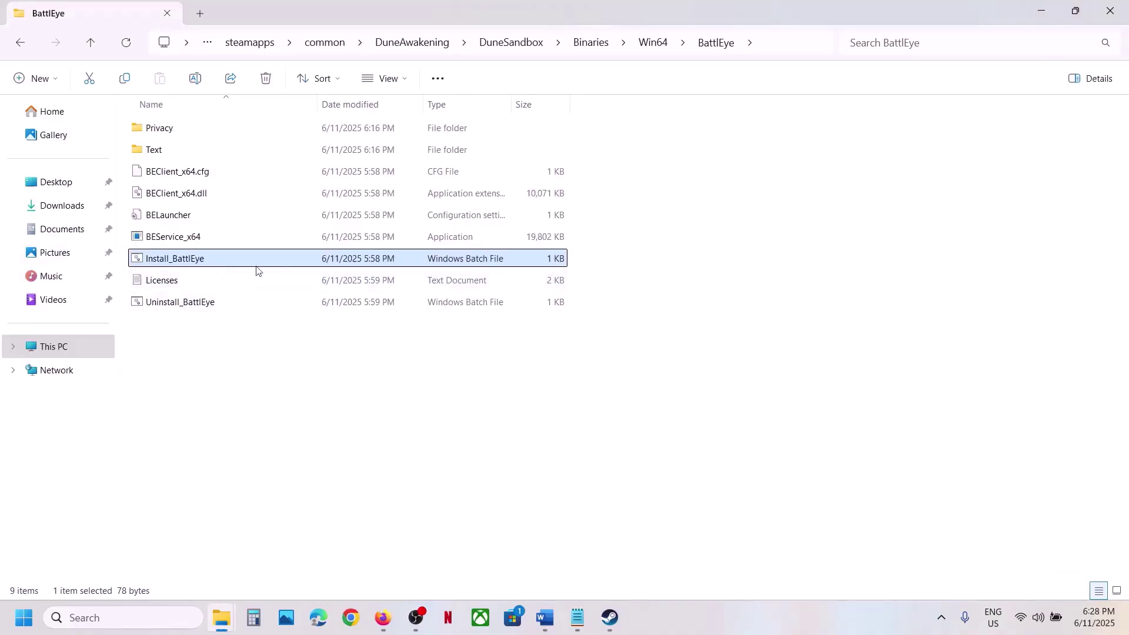
Run Uninstall_BattlEye as administrator a second time, approving the changes and the removal of the BattlEye Service.
click(613, 627)
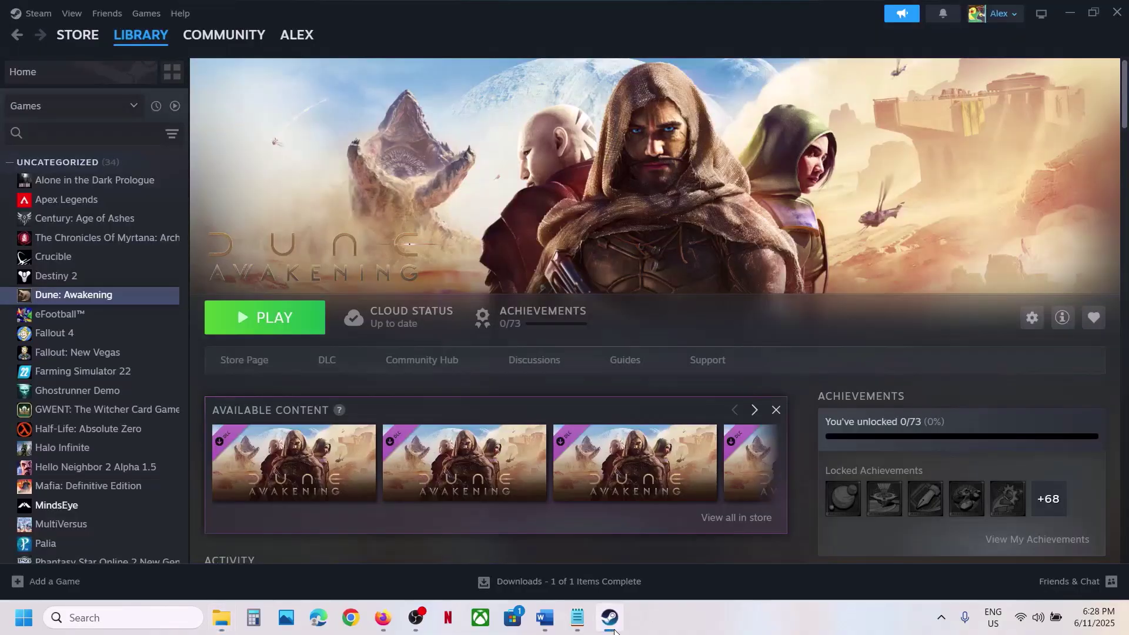
click(612, 627)
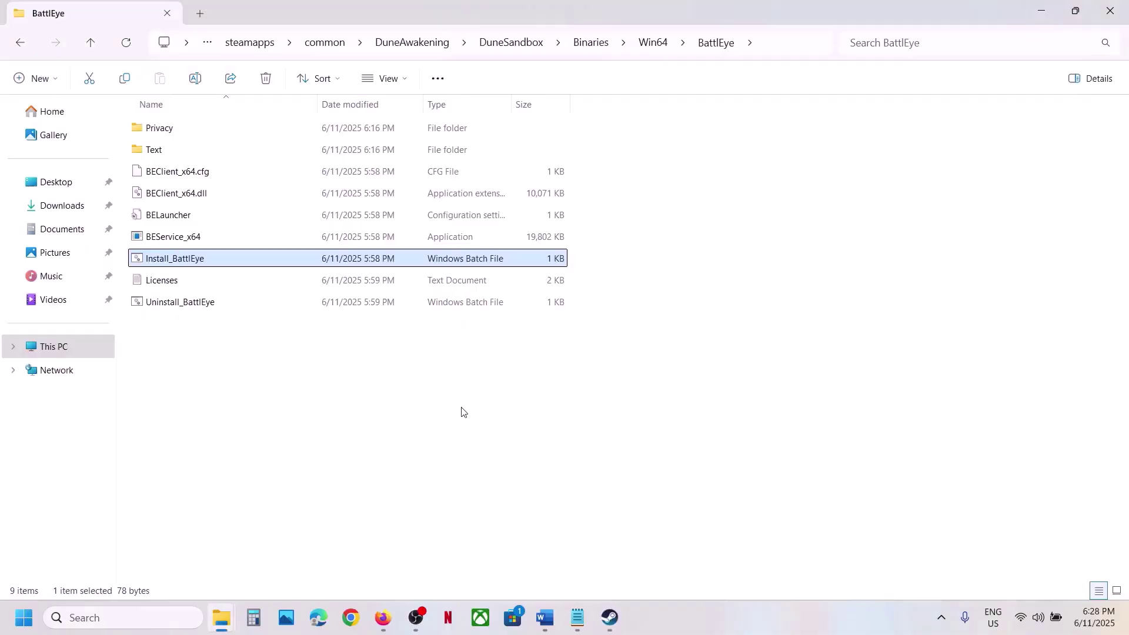
click(198, 305)
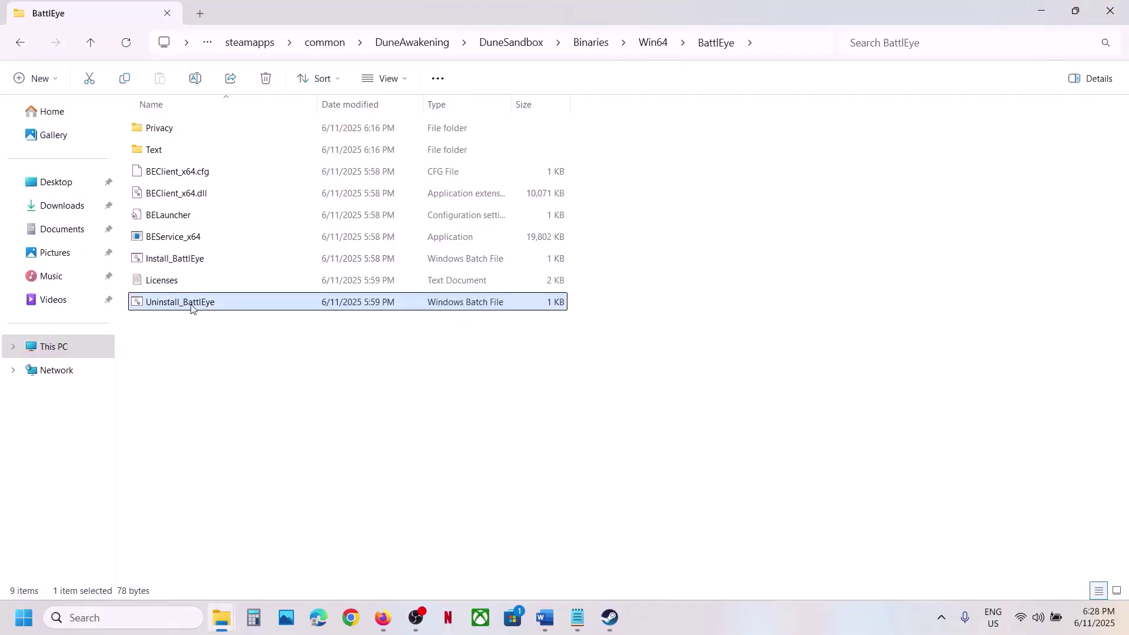
right_click(192, 309)
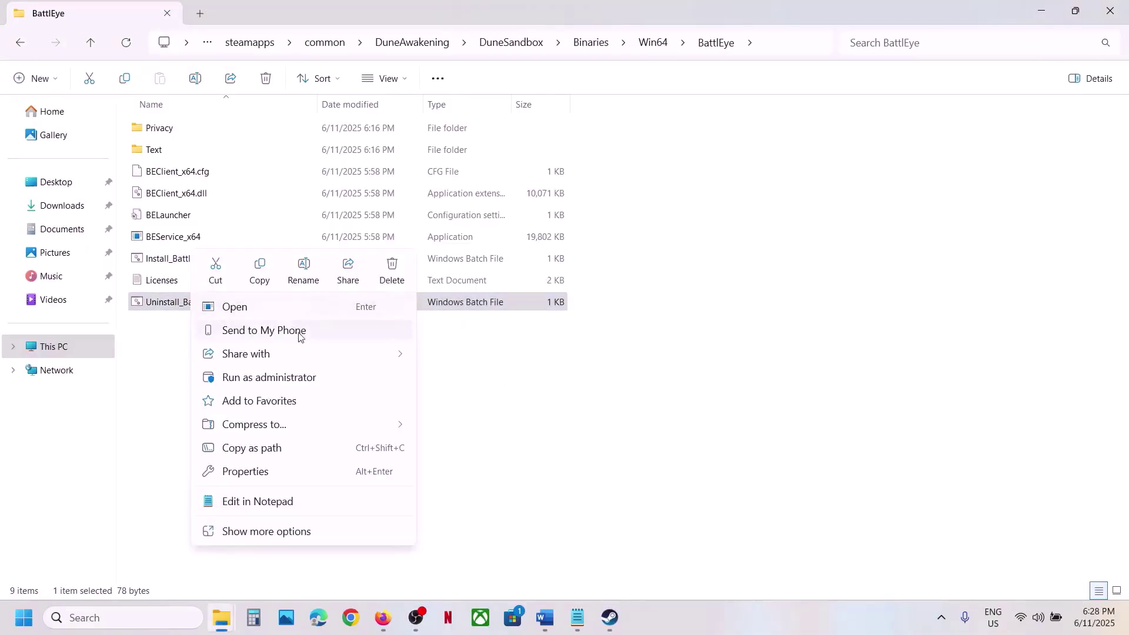
click(260, 378)
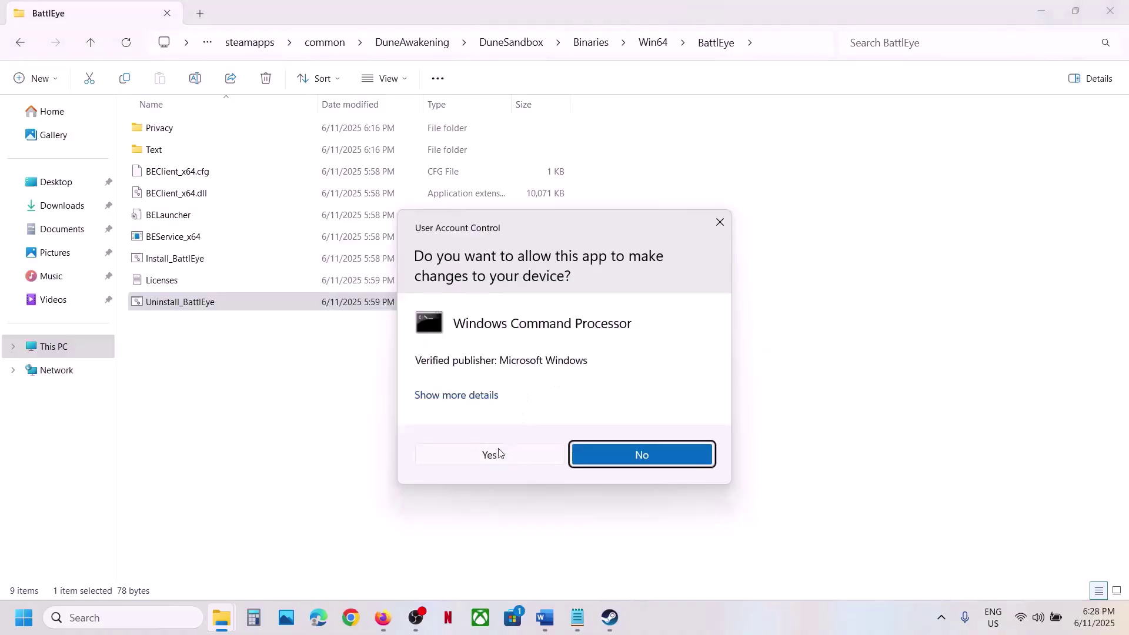
click(497, 456)
click(611, 357)
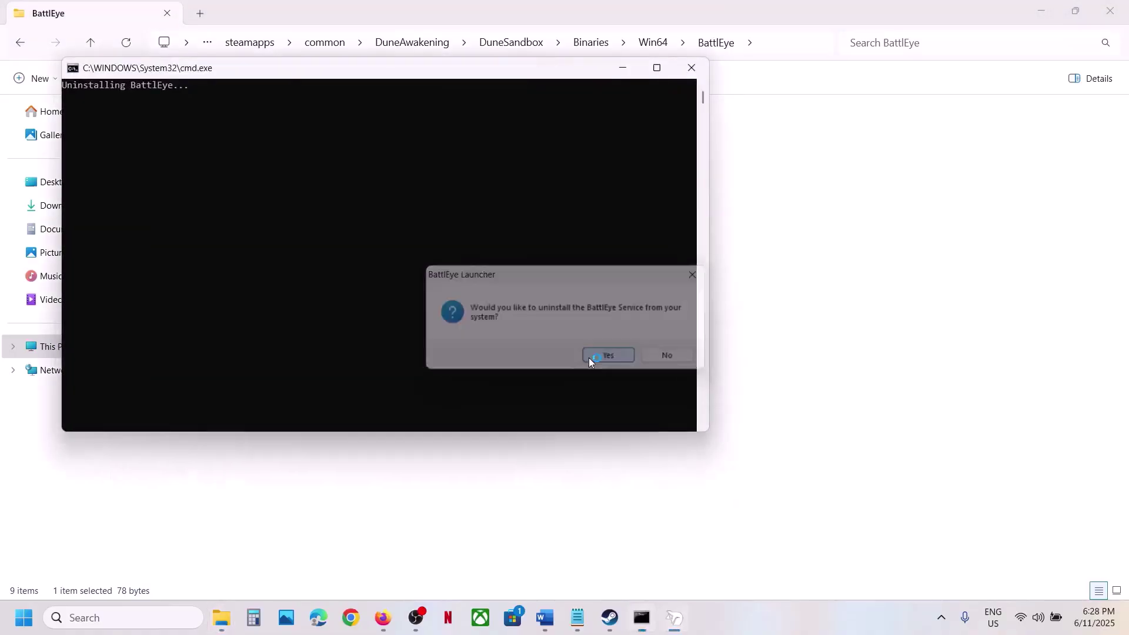
click(632, 357)
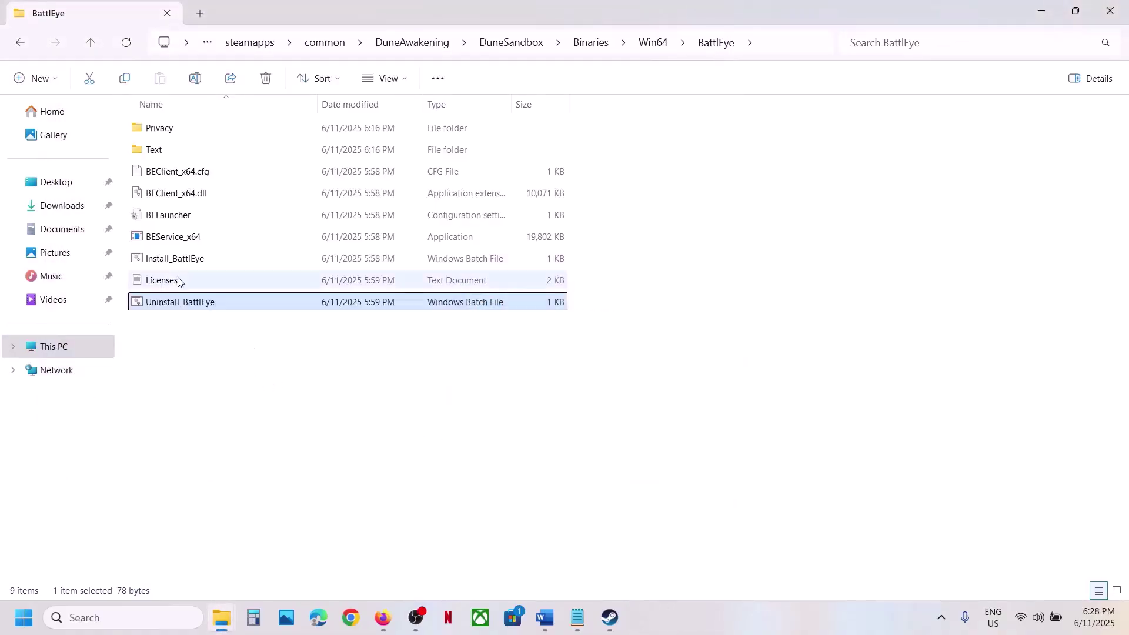
Launch Dune: Awakening from Steam through the Funcom Launcher, accepting the BattlEye data notice and allowing BattlEye Launcher to make changes.
click(609, 617)
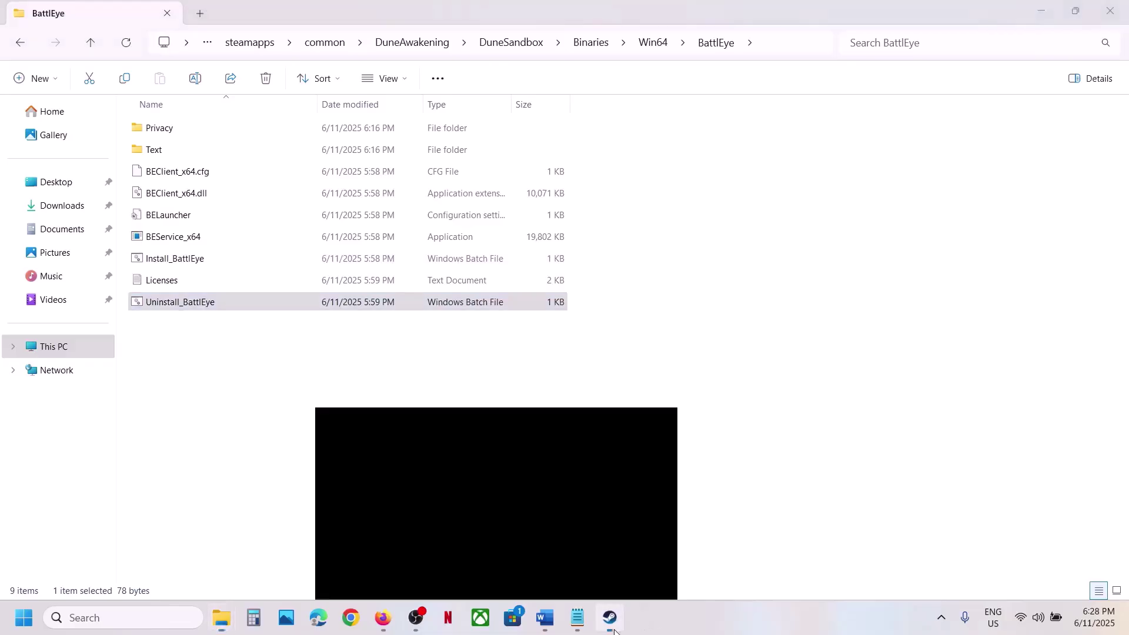
click(277, 328)
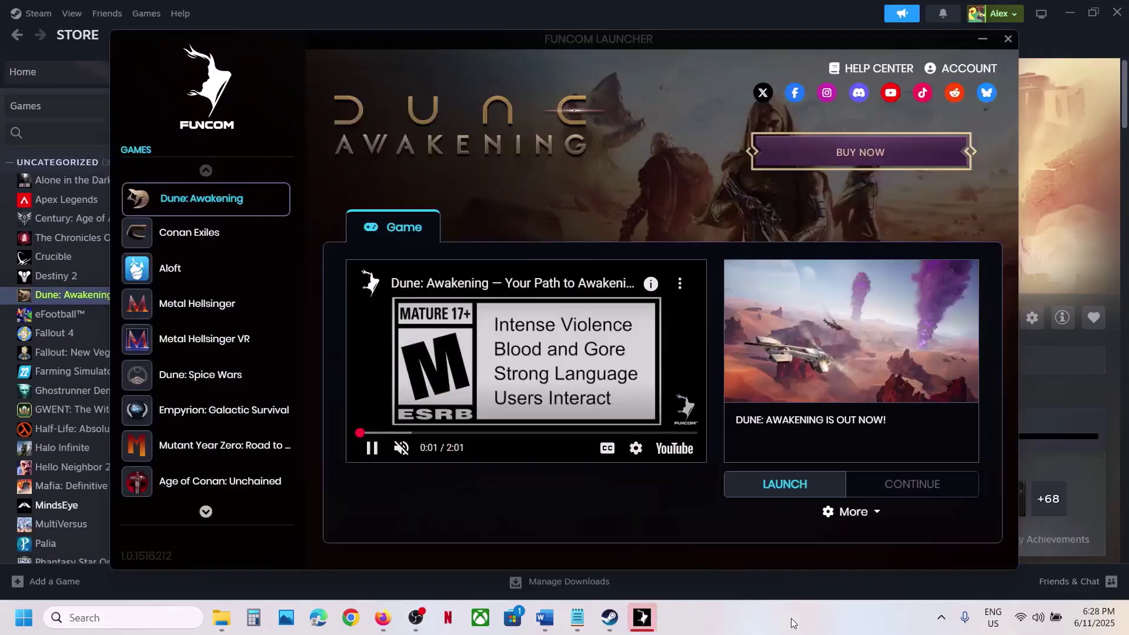
click(787, 491)
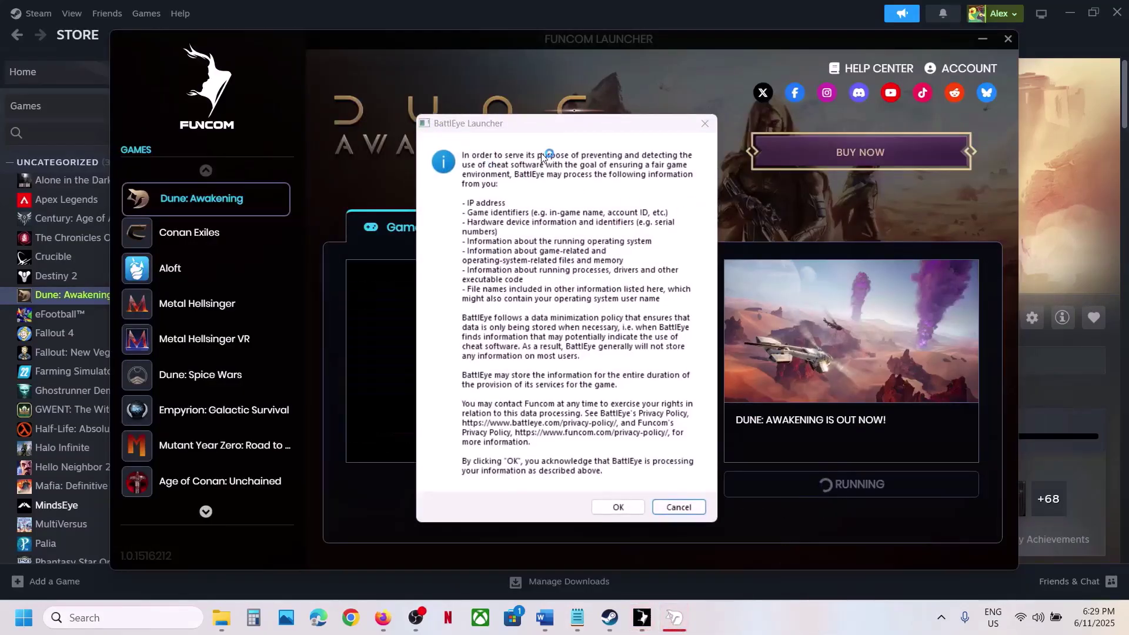
click(615, 507)
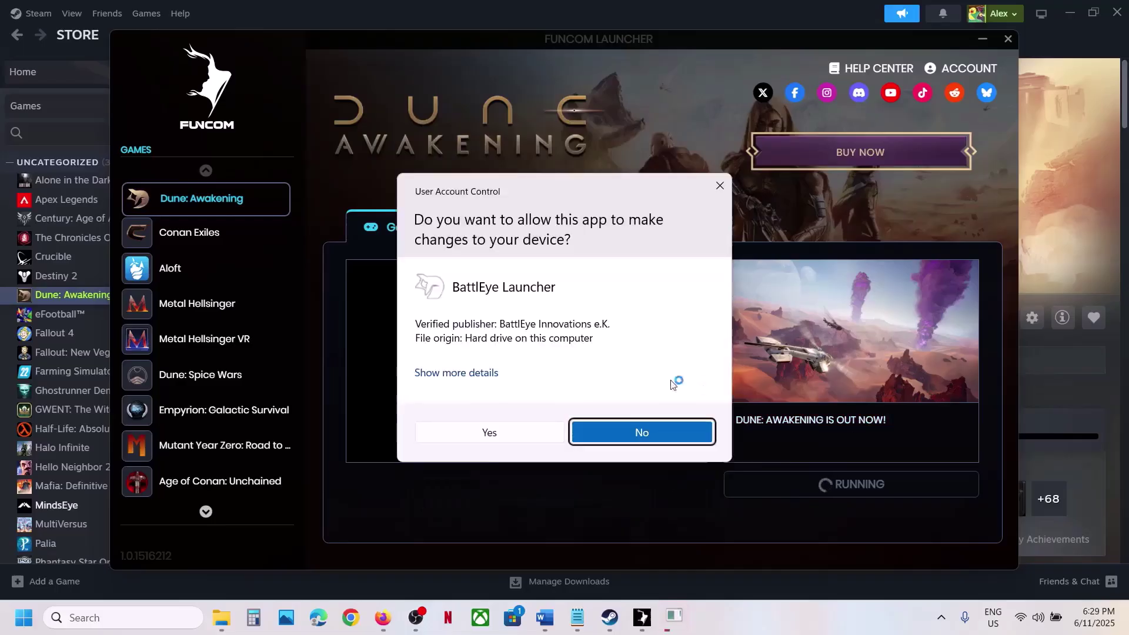
click(474, 435)
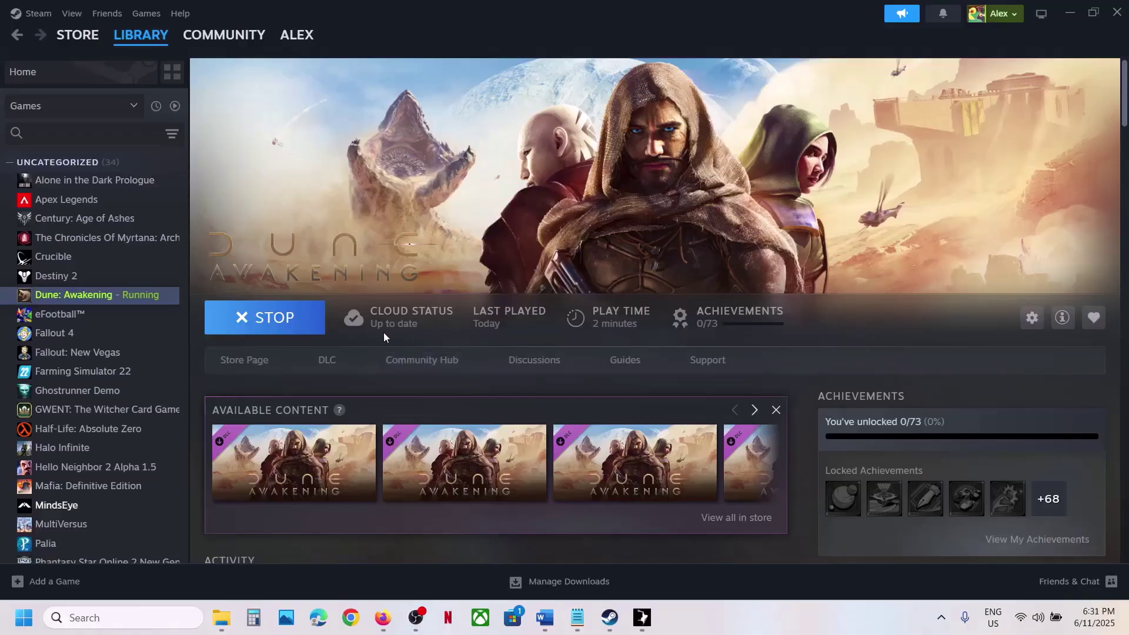
Check the launch status of Dune: Awakening in the Funcom Launcher and return to Steam.
click(645, 617)
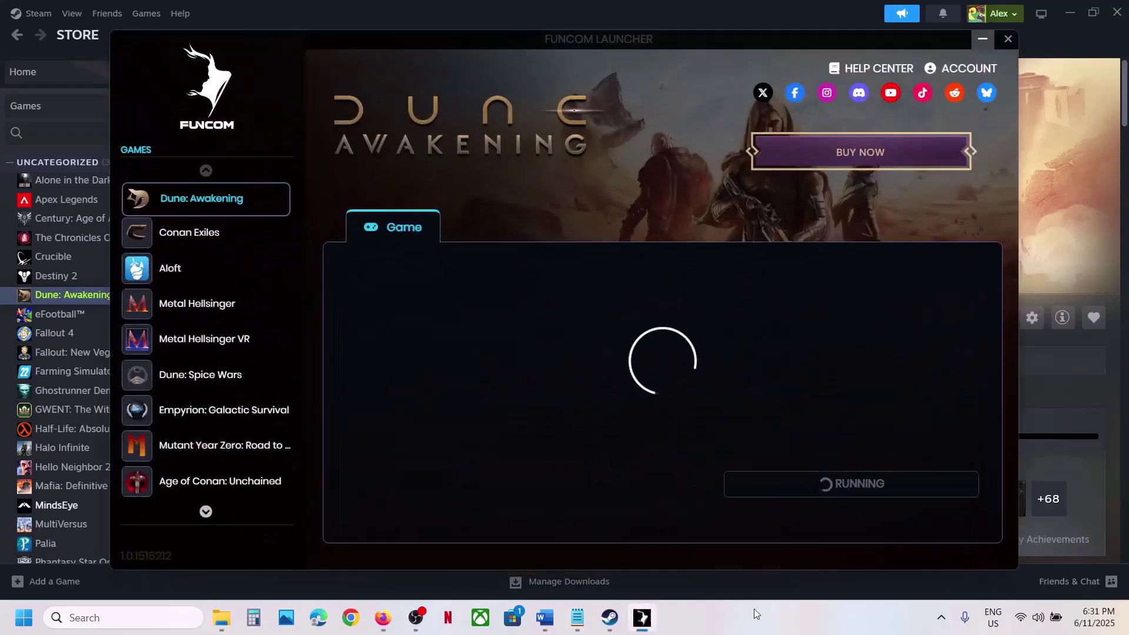
click(1061, 181)
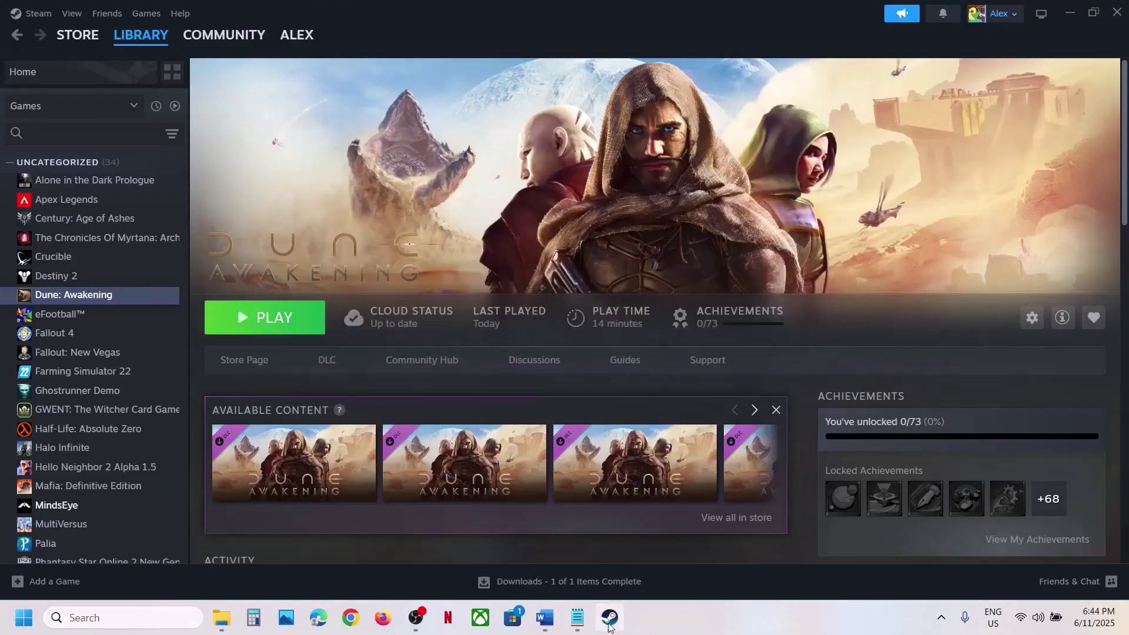
Switch to the Word troubleshooting guide and highlight the Step 3 instruction, "Update the system BIOS".
mouse_move(546, 617)
click(563, 535)
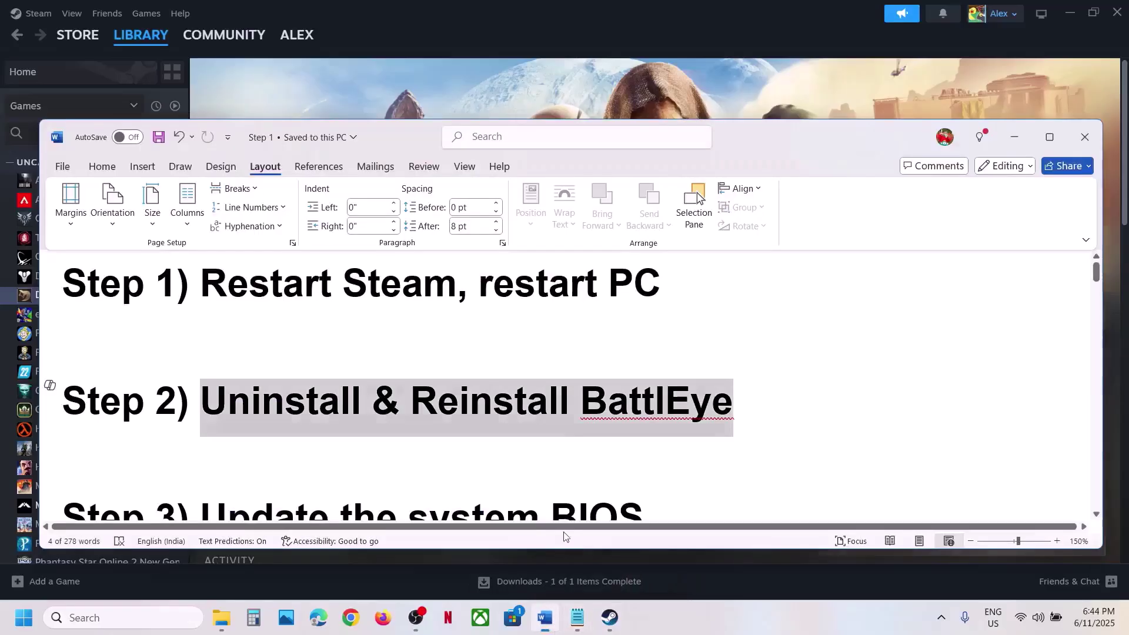
scroll(317, 448, down, 1)
drag(212, 468, 594, 464)
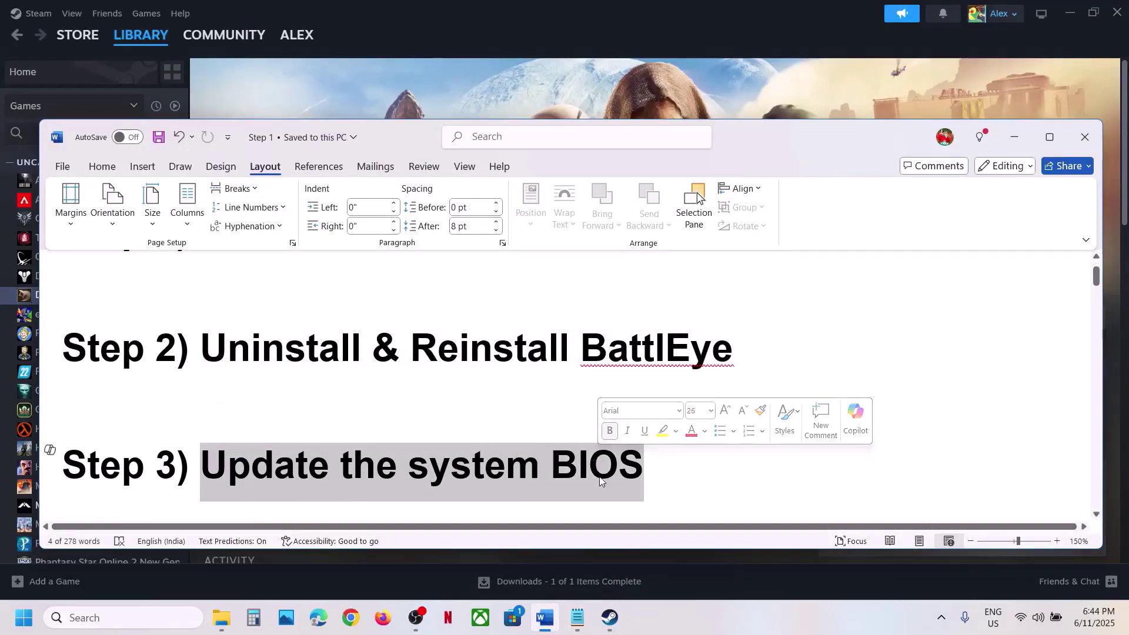
click(731, 628)
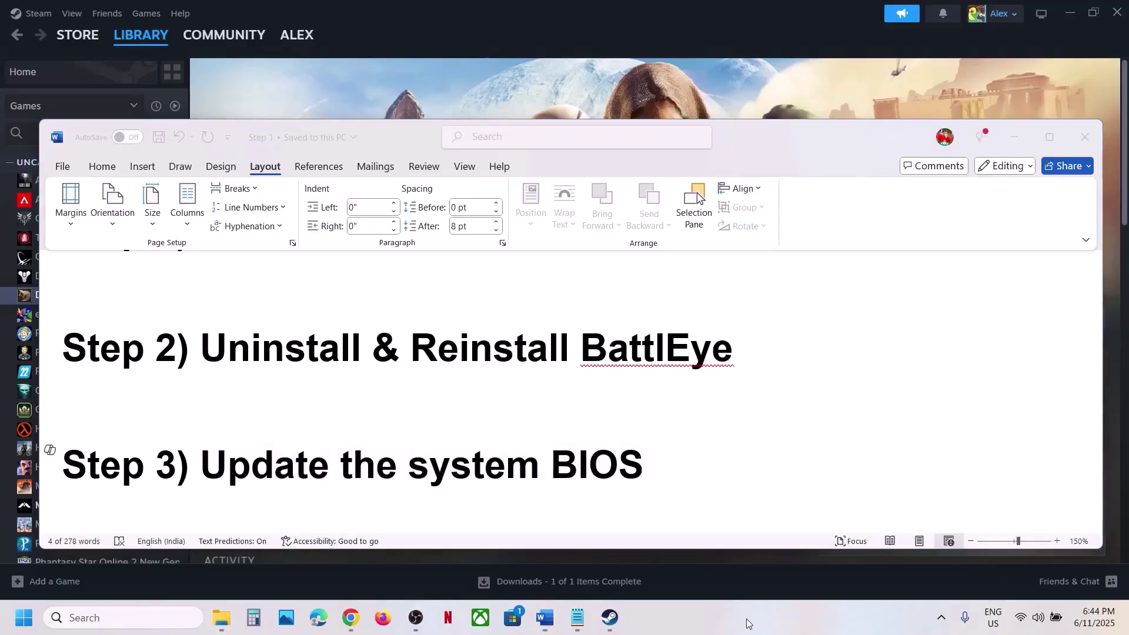
key(alt+Tab)
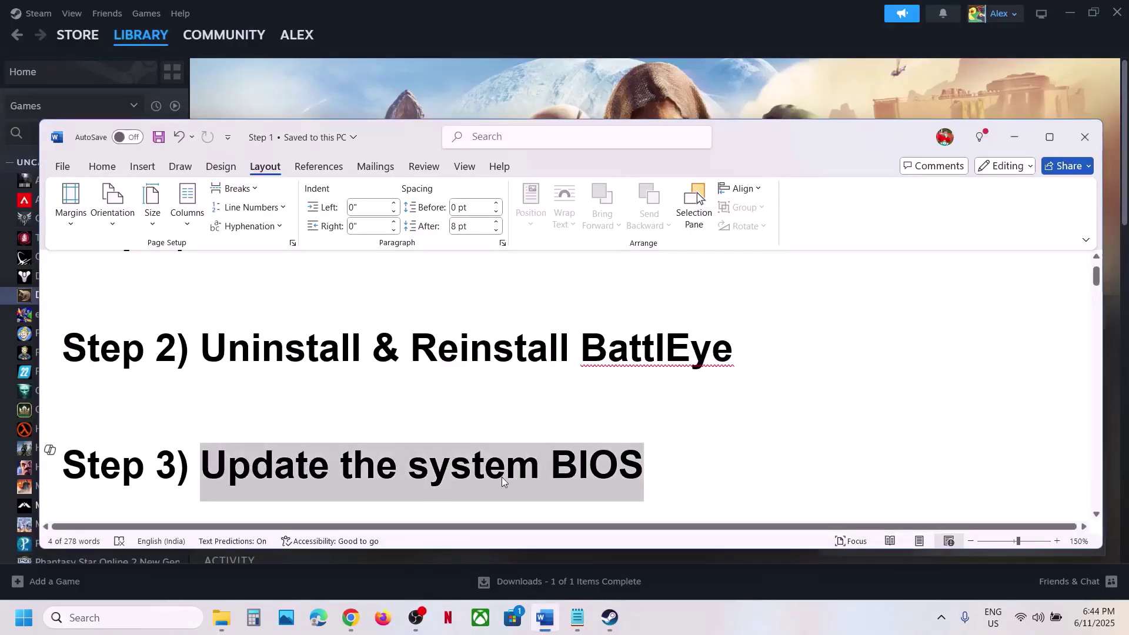
click(641, 82)
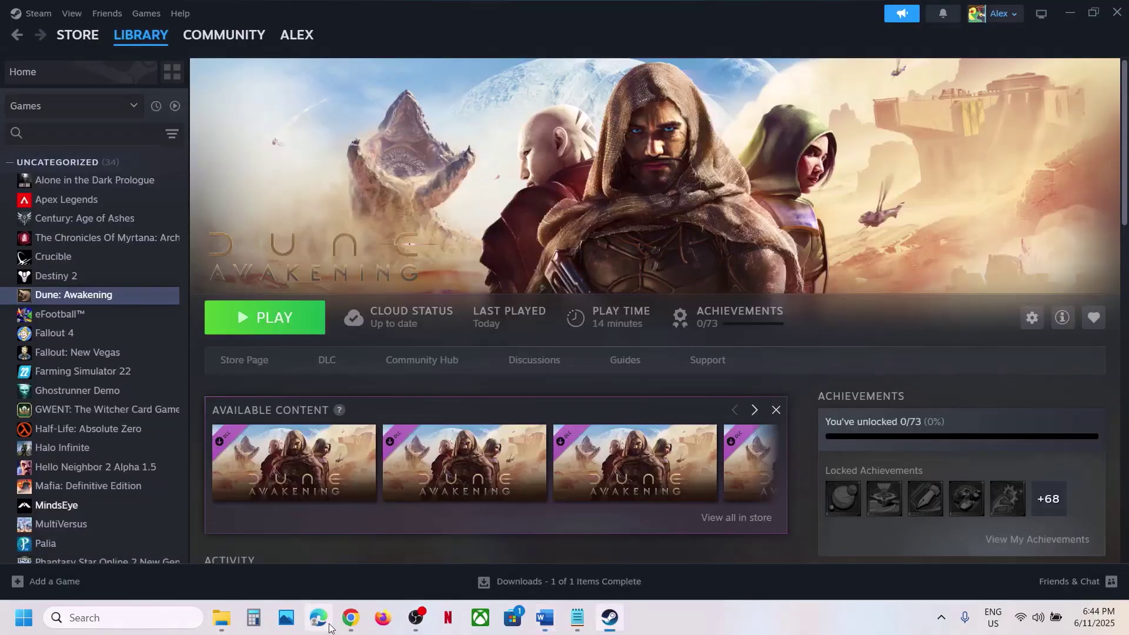
click(545, 617)
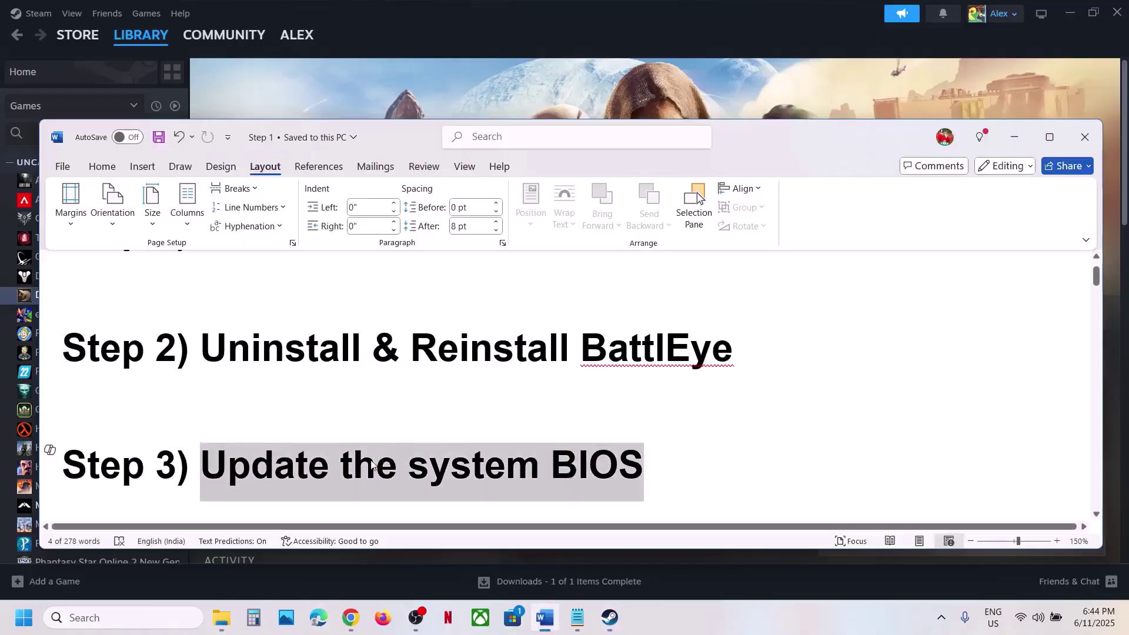
click(274, 468)
drag(192, 467, 644, 471)
click(351, 618)
scroll(528, 370, down, 6)
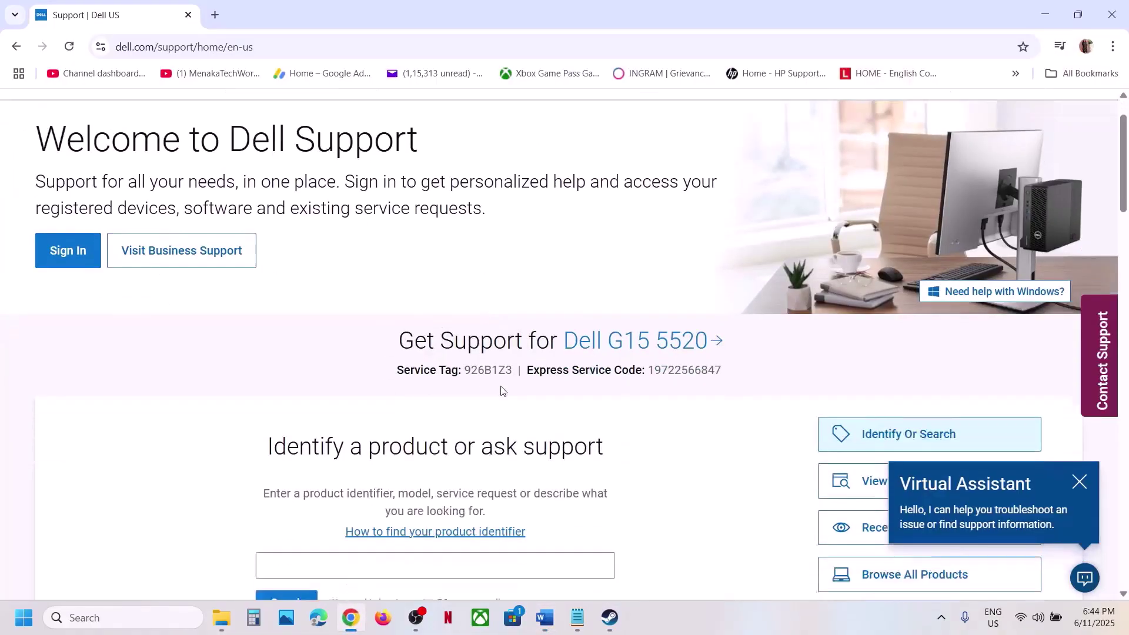
click(902, 276)
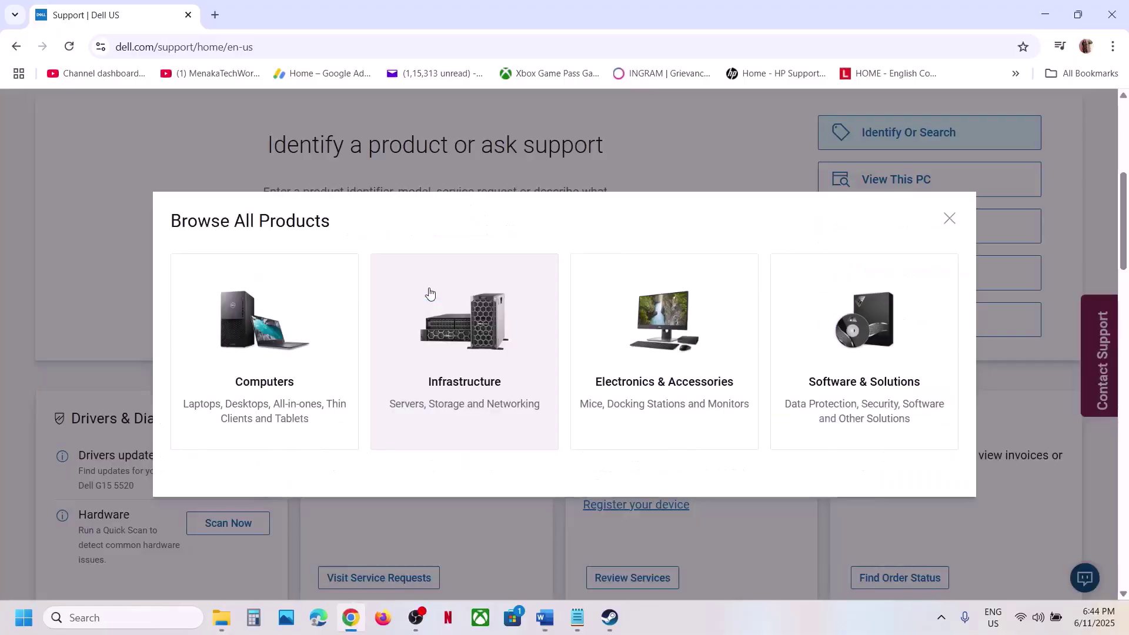
click(317, 352)
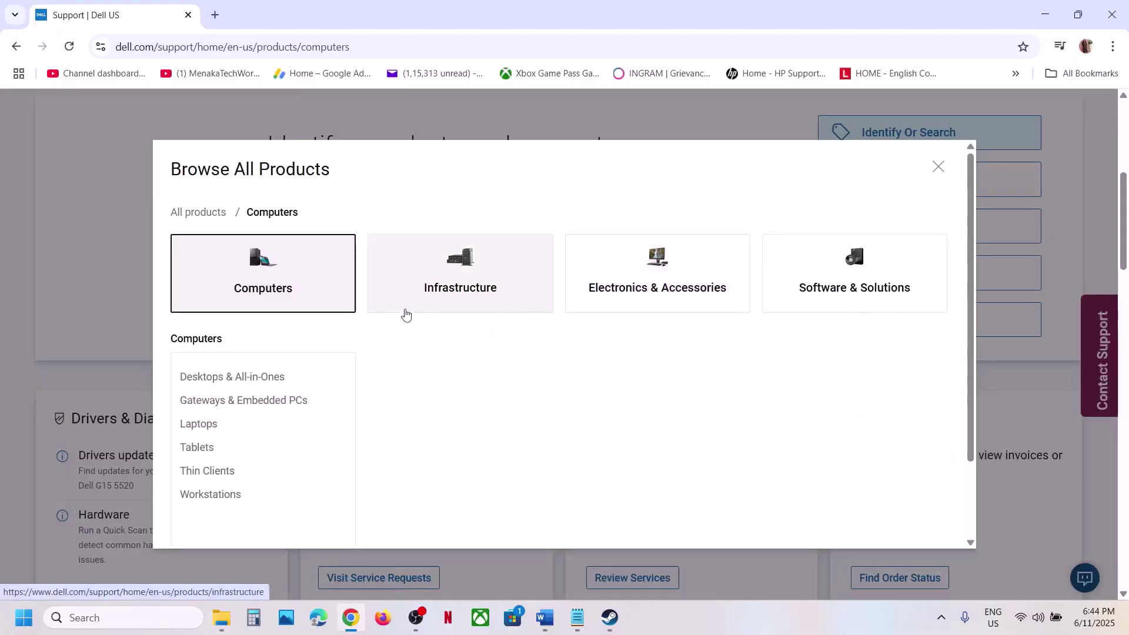
click(216, 422)
scroll(474, 373, down, 3)
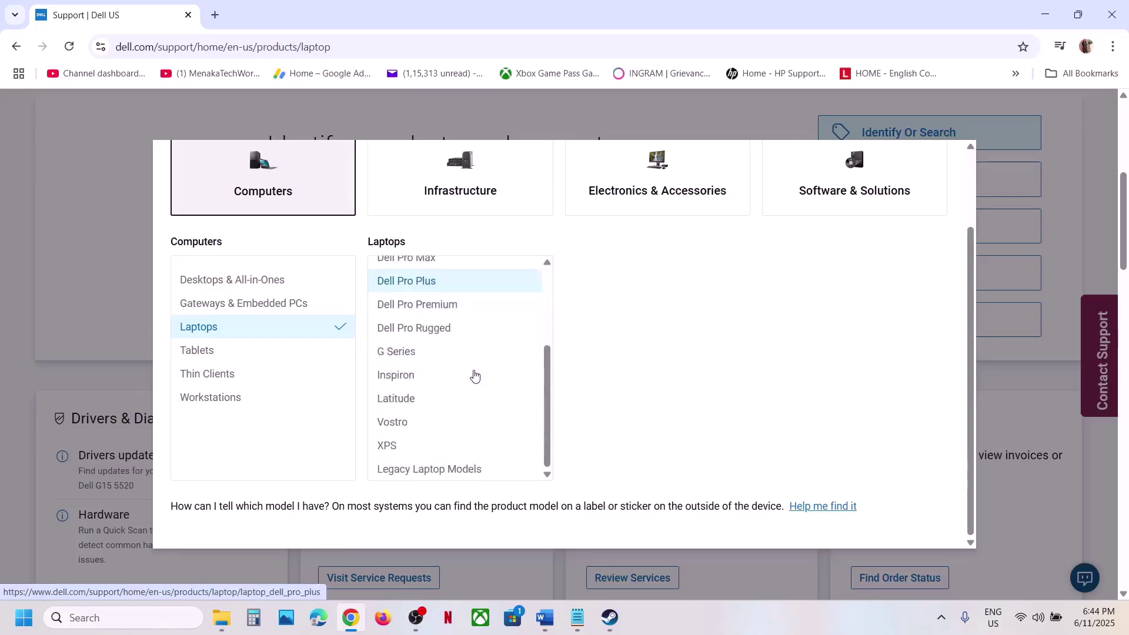
click(399, 353)
click(647, 285)
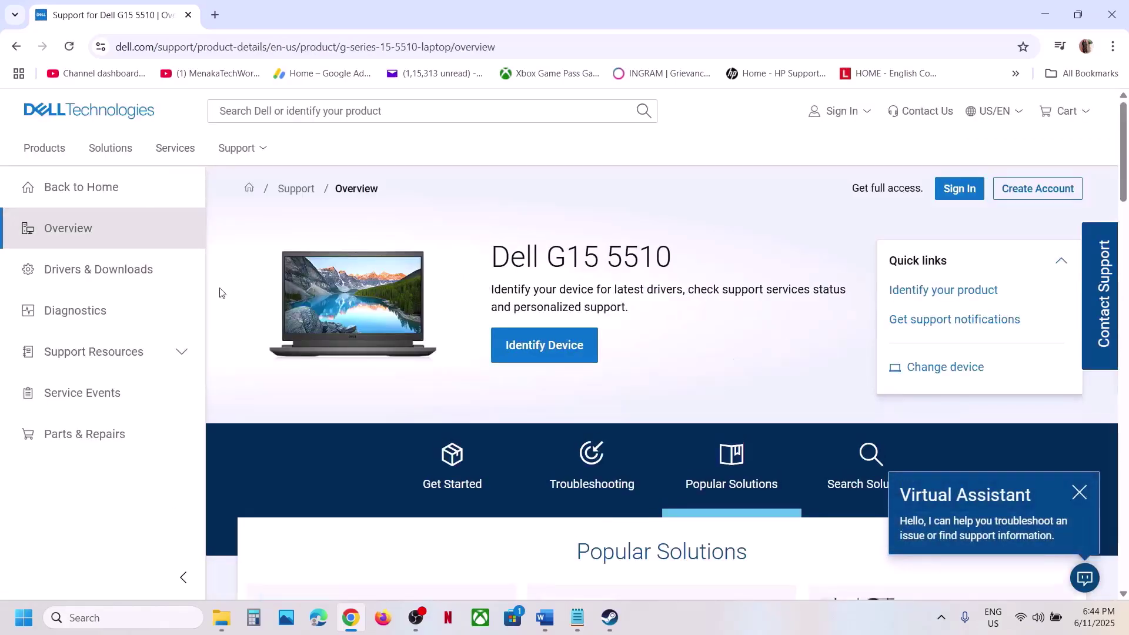
Find the drivers for the Dell G15 5510, change the operating system filter, and download the Dell G15 5510 System BIOS.
click(135, 291)
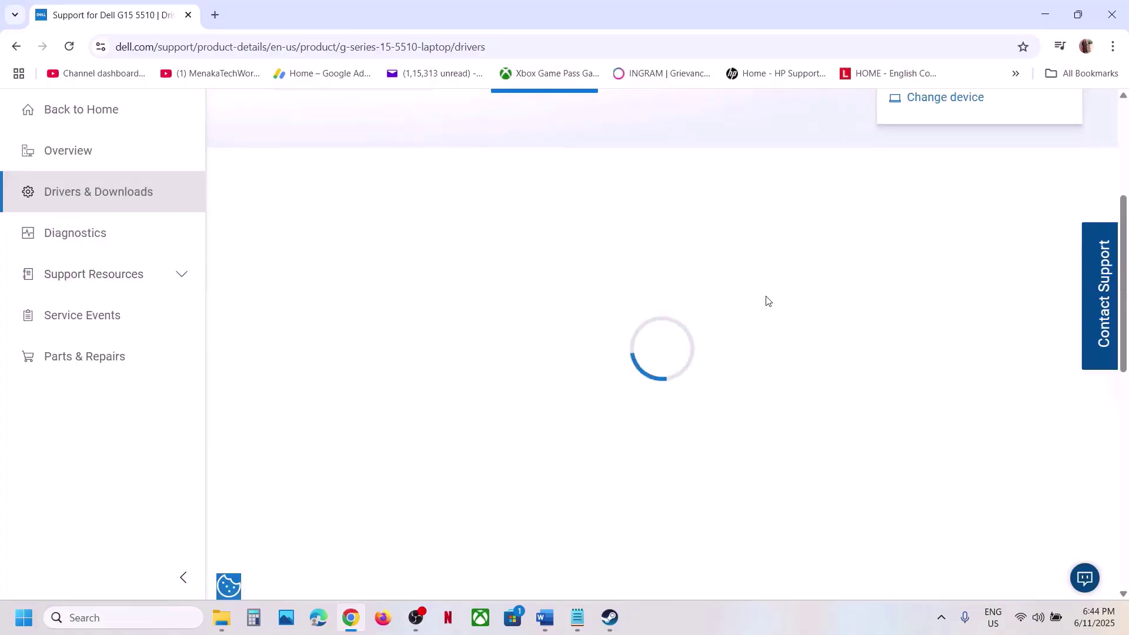
click(745, 445)
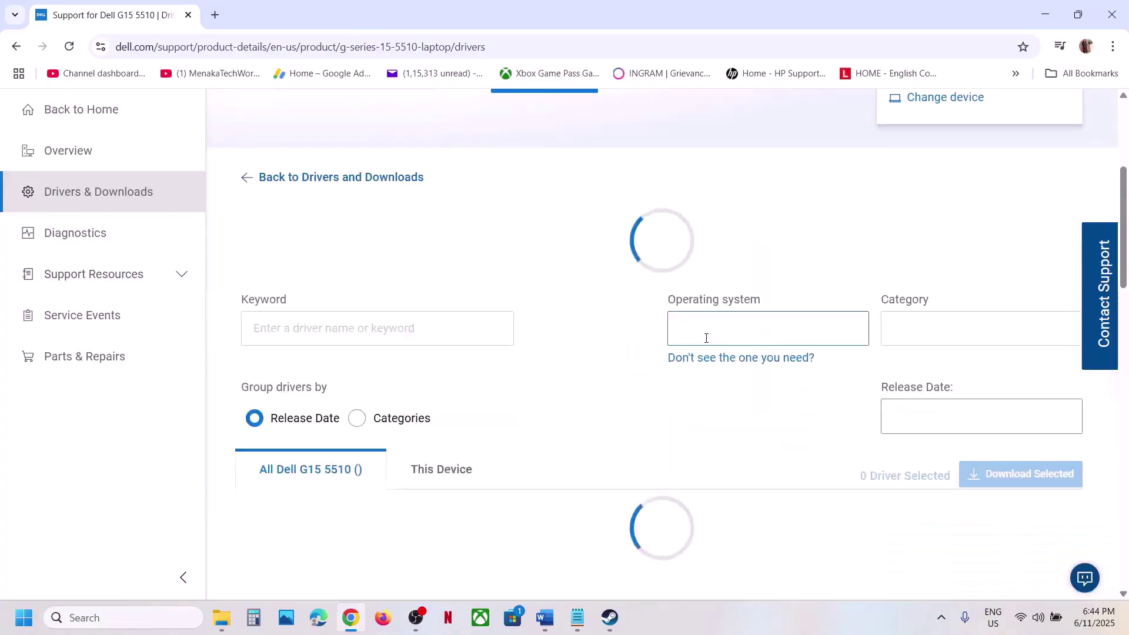
scroll(708, 306, down, 1)
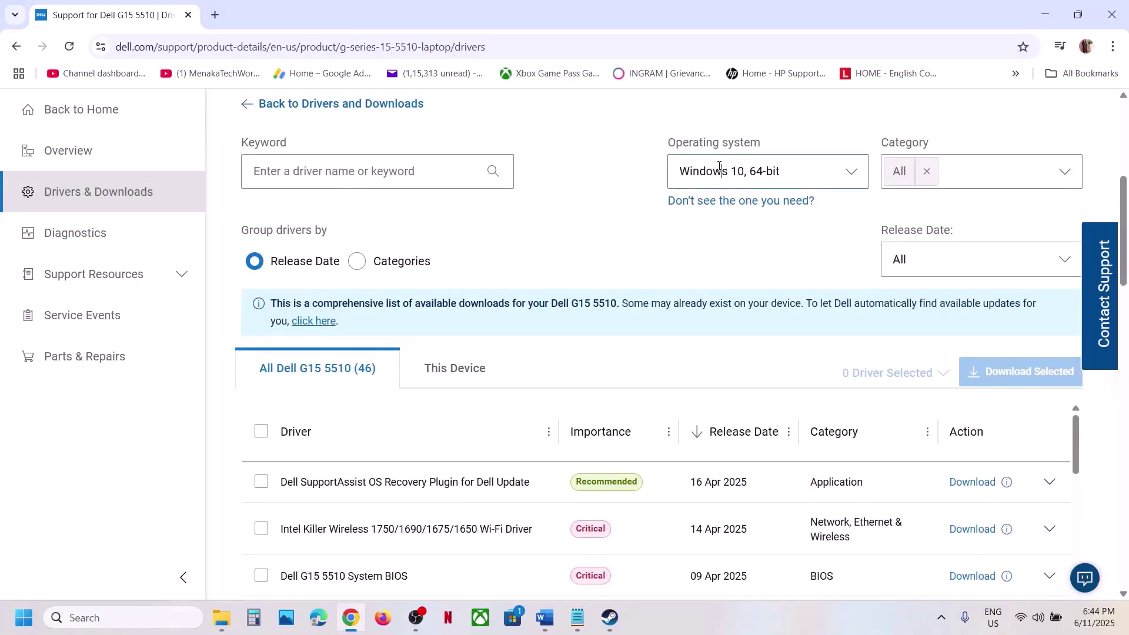
click(722, 170)
click(725, 277)
scroll(611, 324, down, 5)
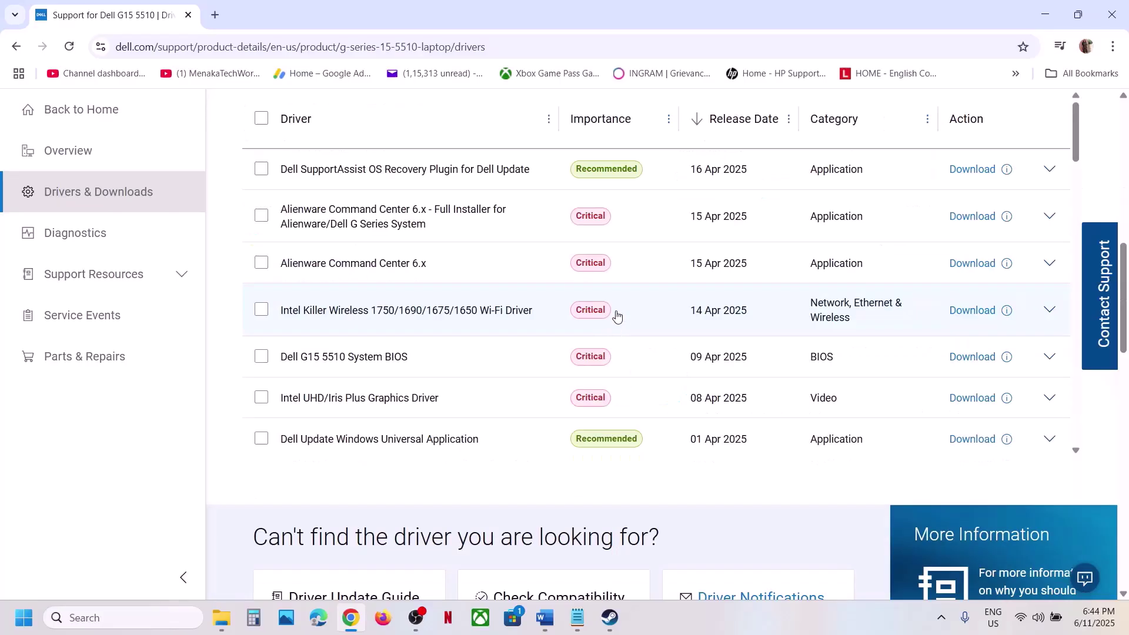
click(979, 365)
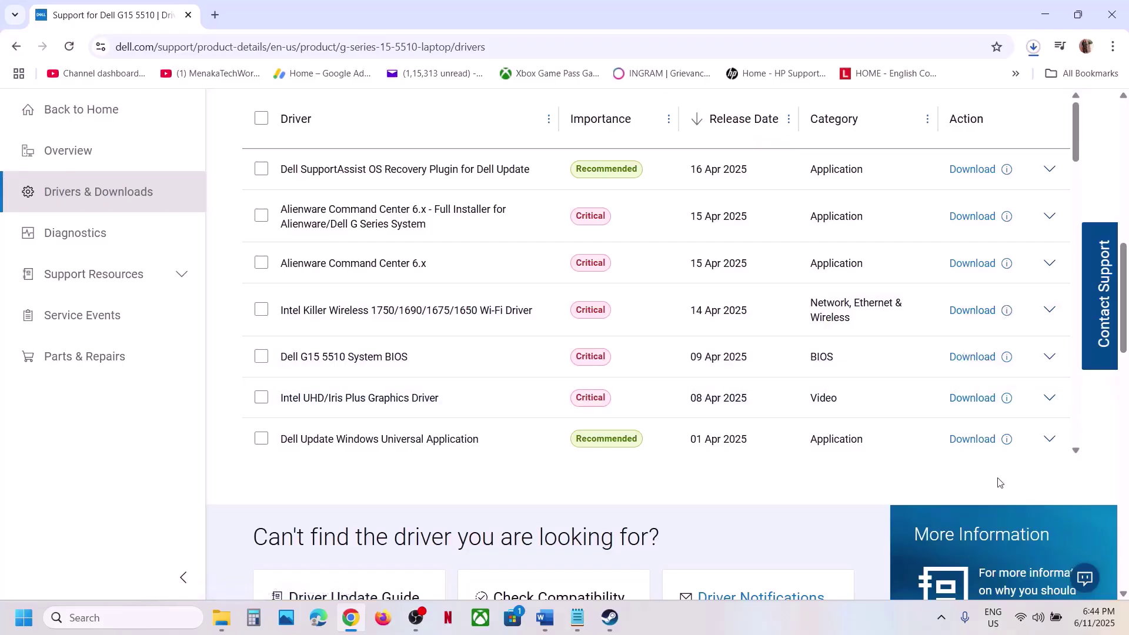
Check the laptop's battery charge level and switch back to Steam.
click(1056, 628)
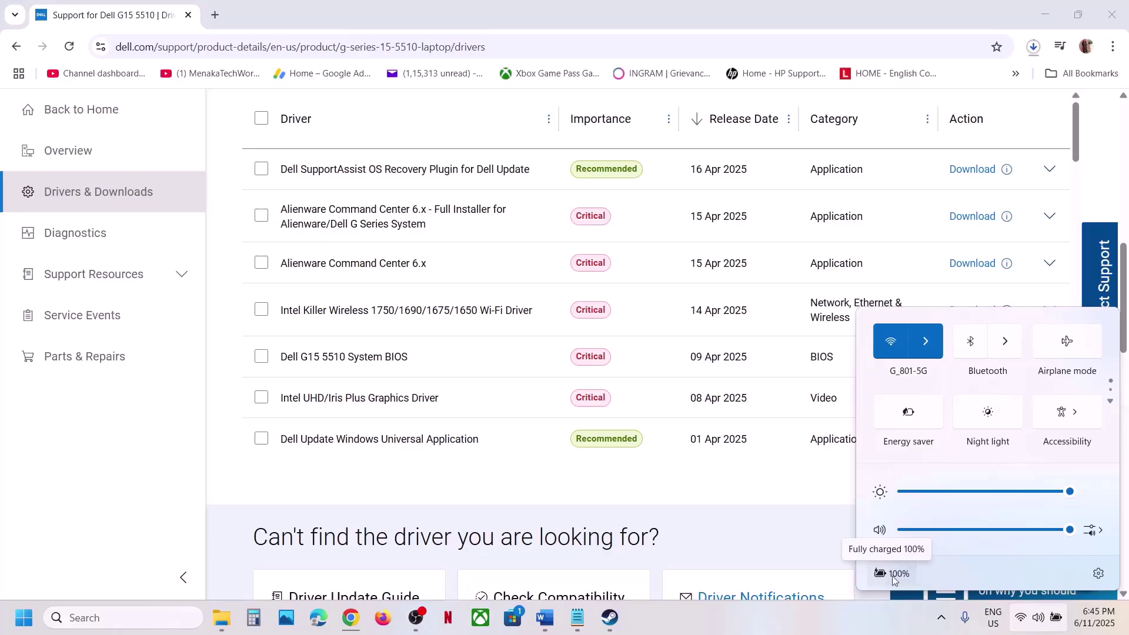
click(609, 617)
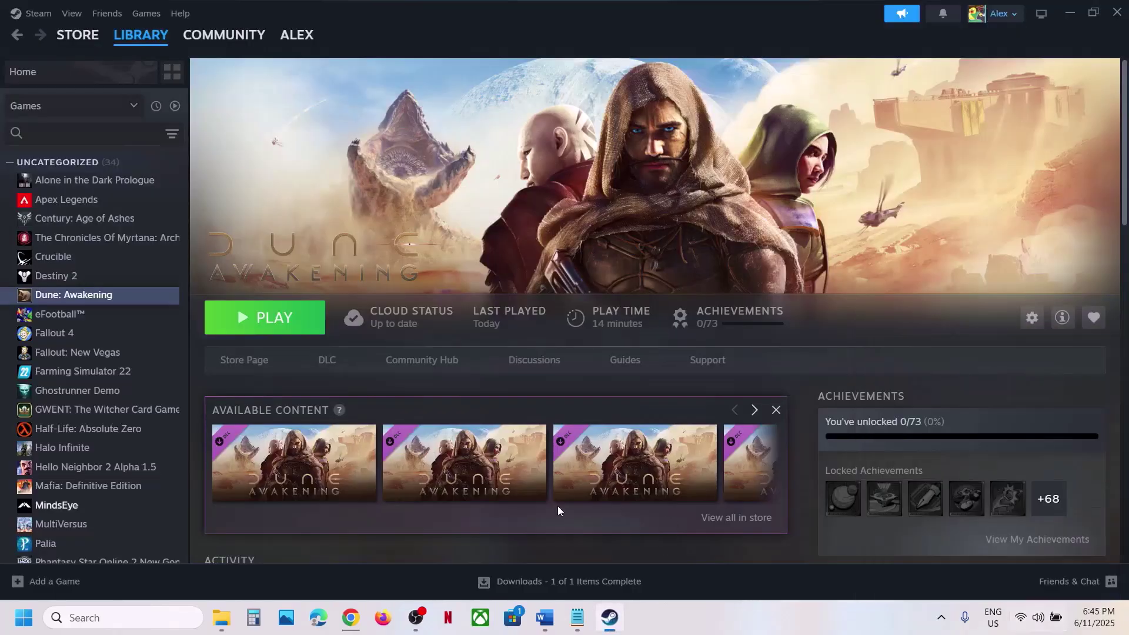
In Step 4 of the Word guide, put the AMD support link on its own line and highlight each driver link.
click(544, 618)
scroll(546, 455, down, 5)
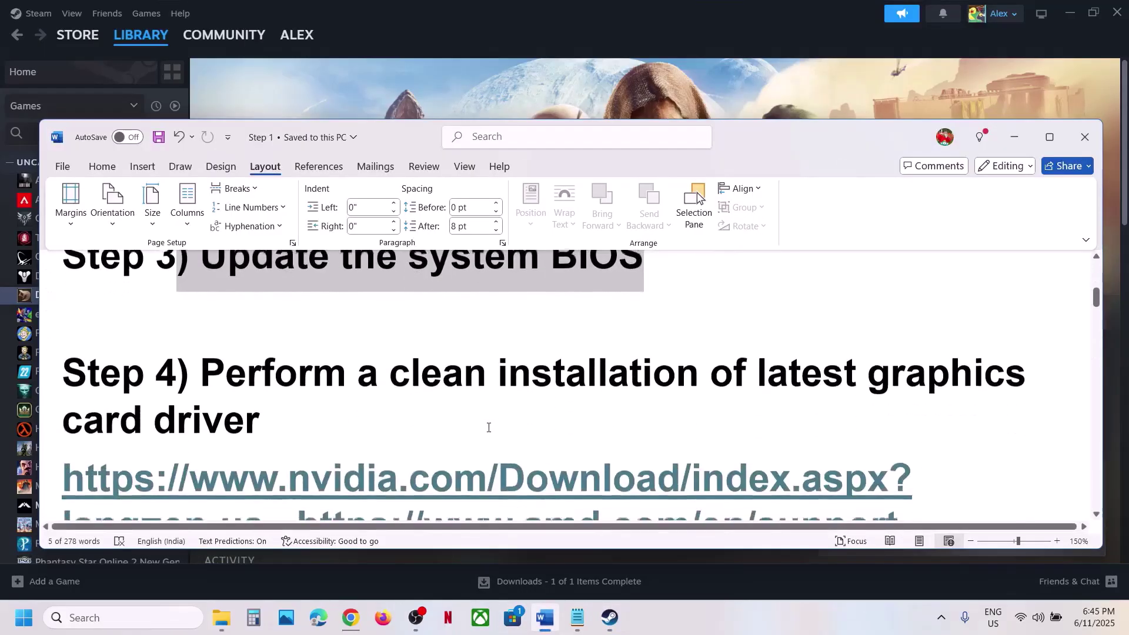
scroll(235, 383, up, 1)
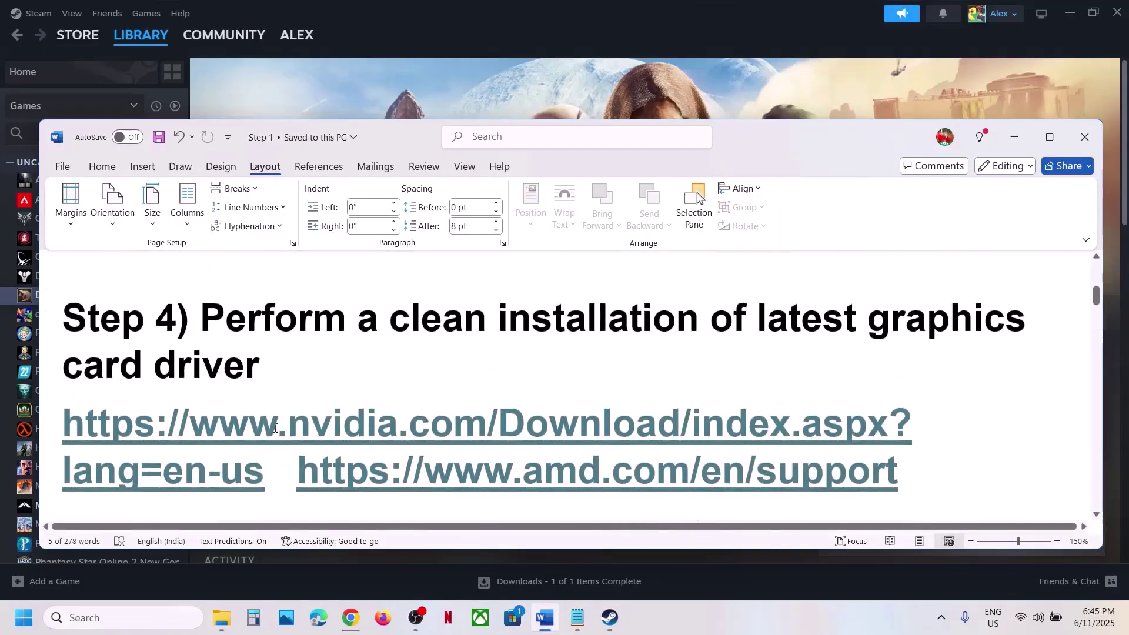
key(Return)
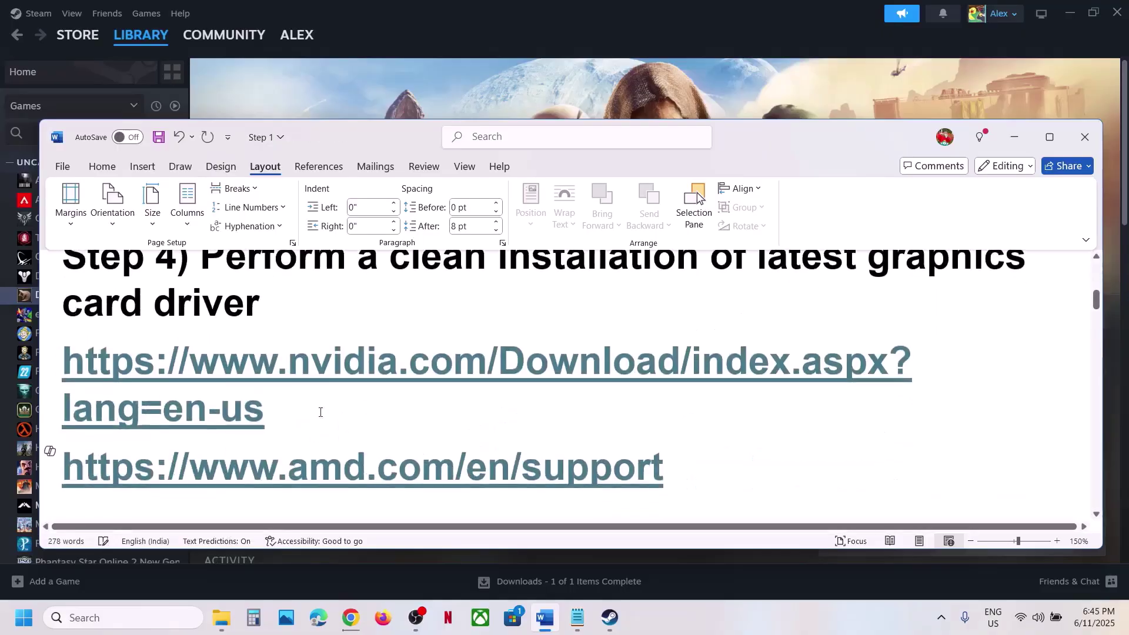
triple_click(274, 387)
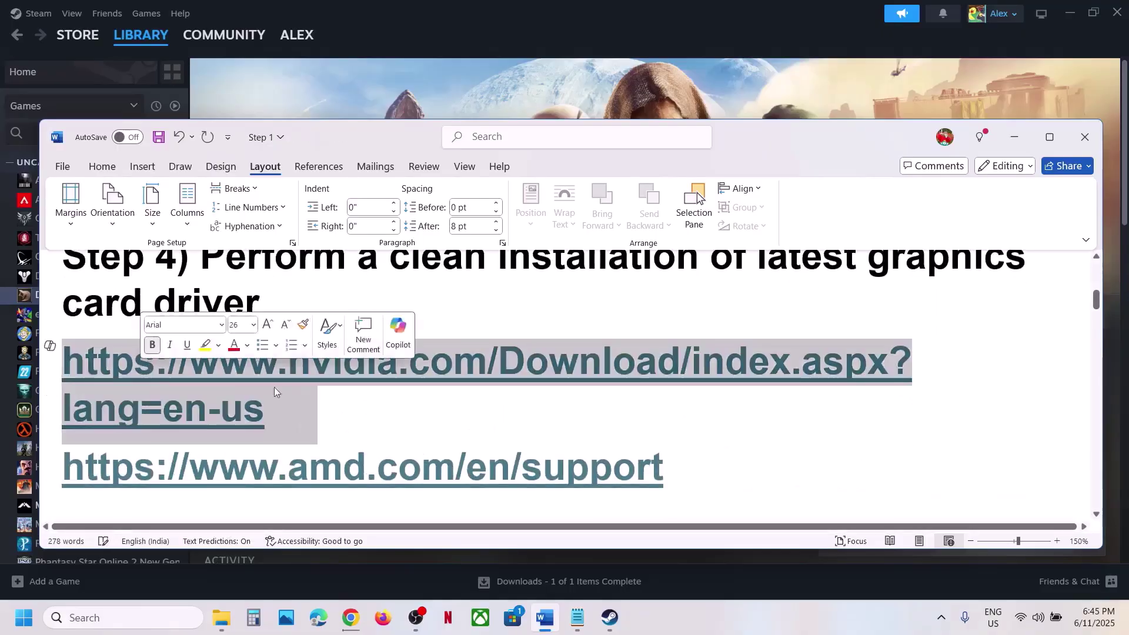
triple_click(676, 477)
click(582, 72)
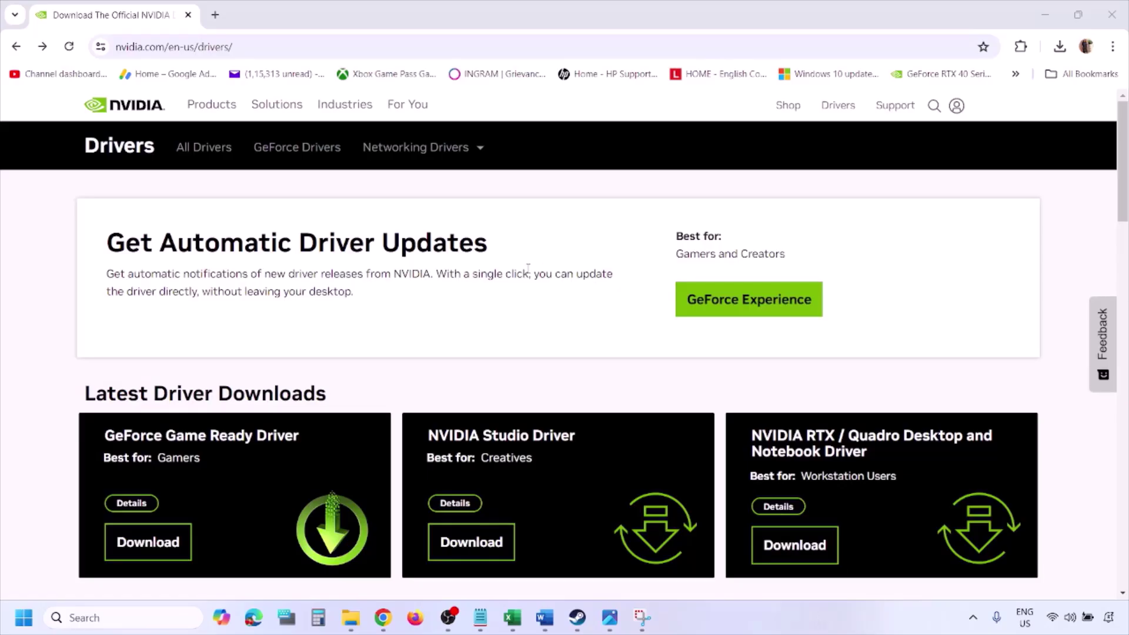
Set the operating system to Windows 11 in NVIDIA's manual driver search for the GeForce RTX 3050 Laptop GPU.
scroll(264, 360, down, 8)
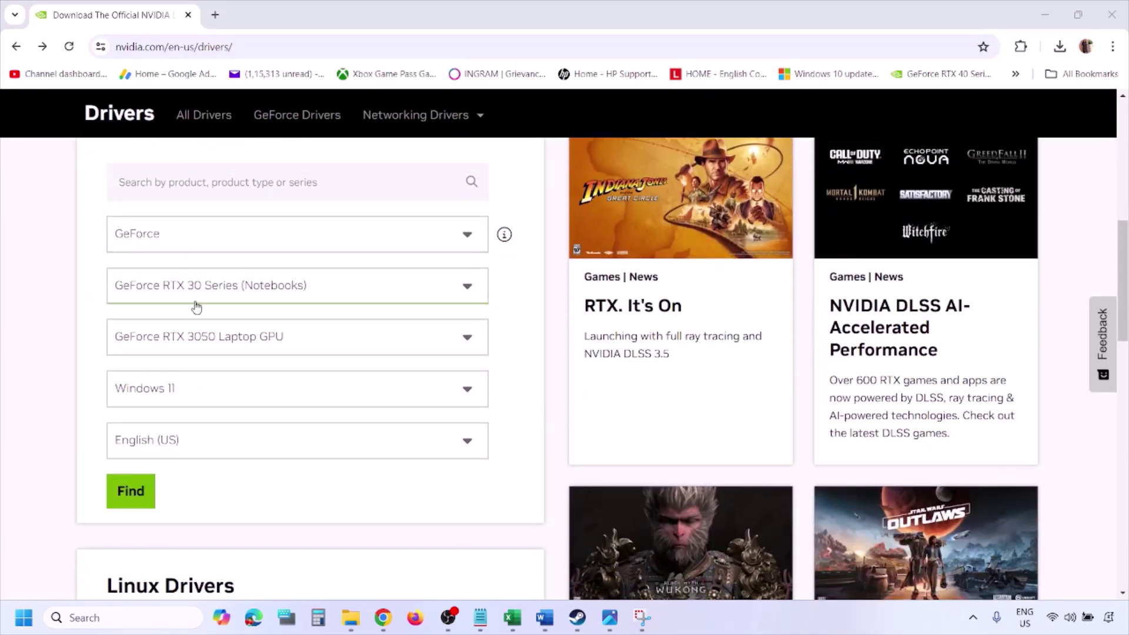
click(187, 394)
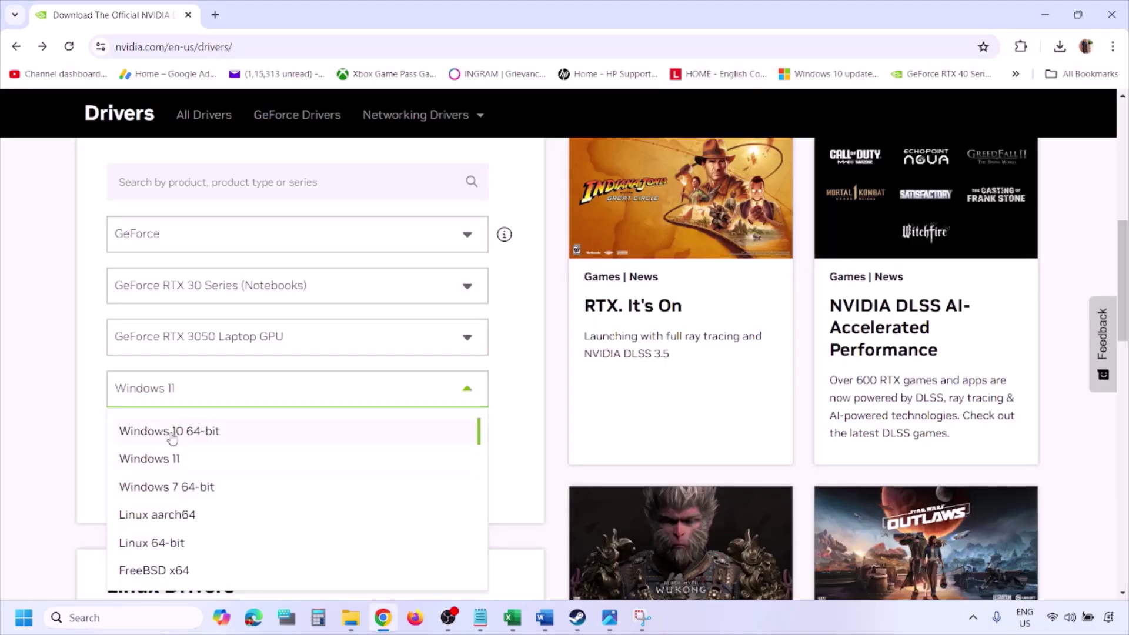
click(163, 460)
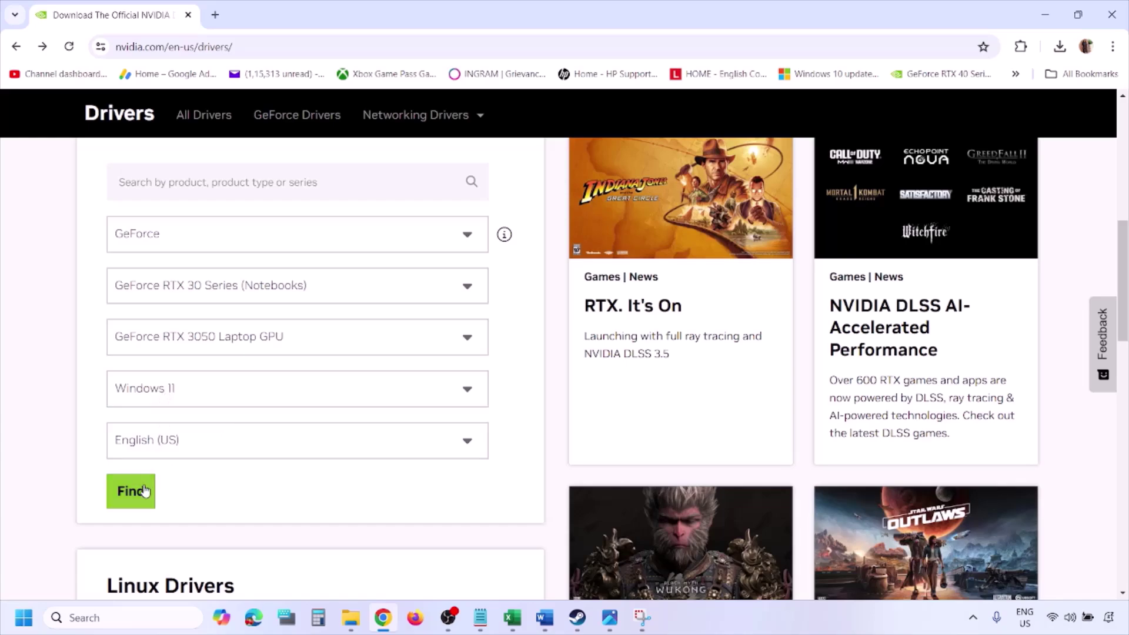
Review the saved NVIDIA driver screenshots in Photos from 1.png to 5.png, covering the download, custom installation and clean installation option.
click(610, 617)
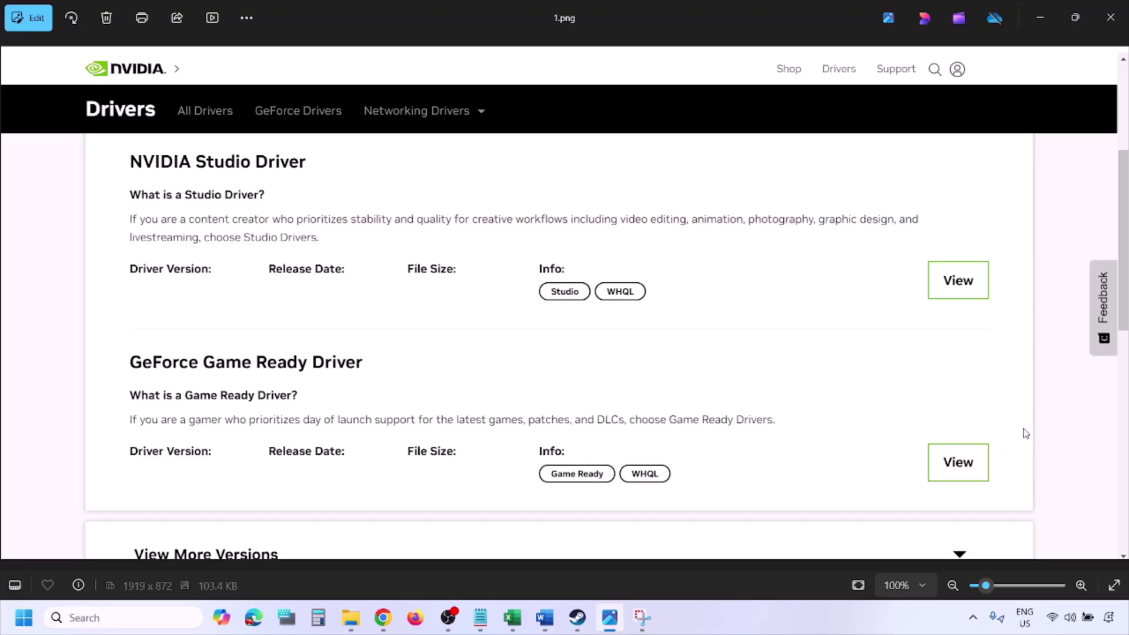
key(Right)
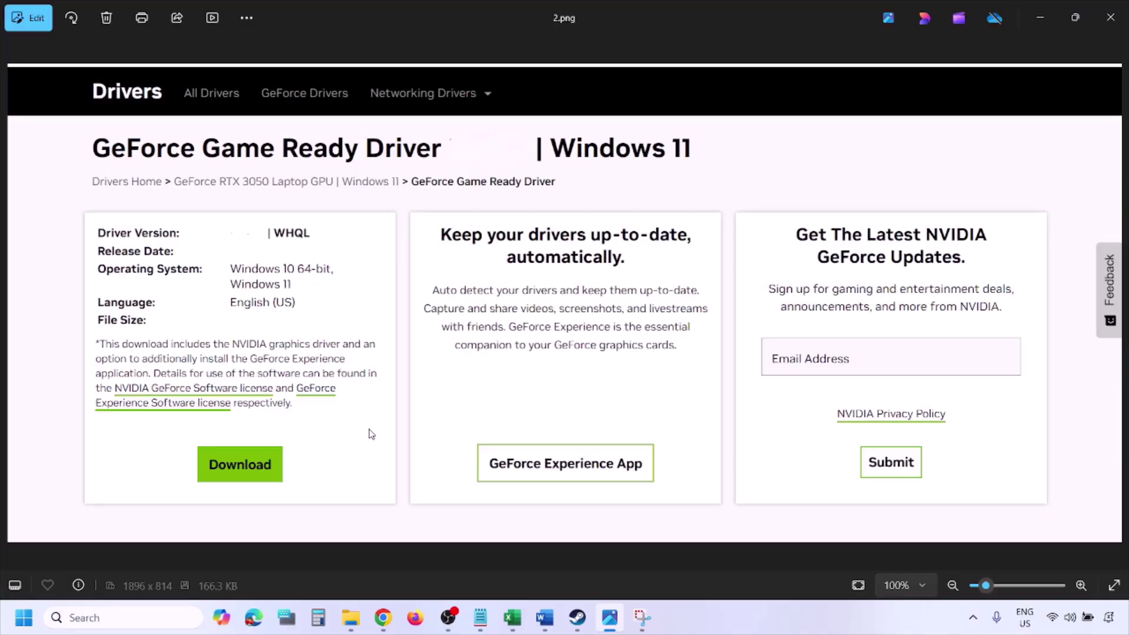
key(Right)
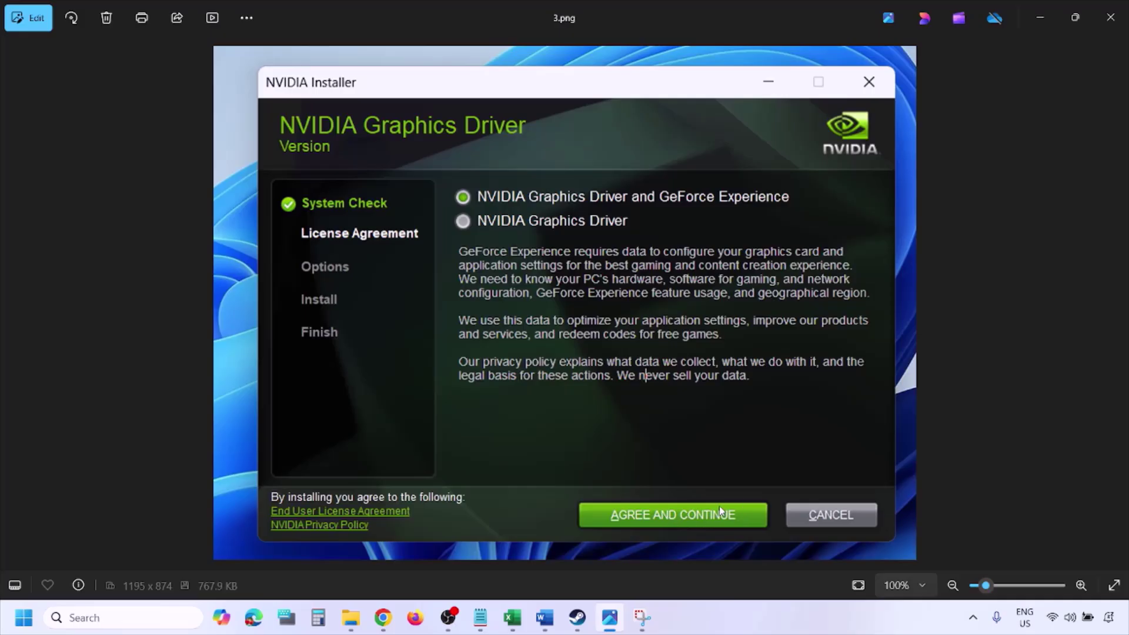
key(Right)
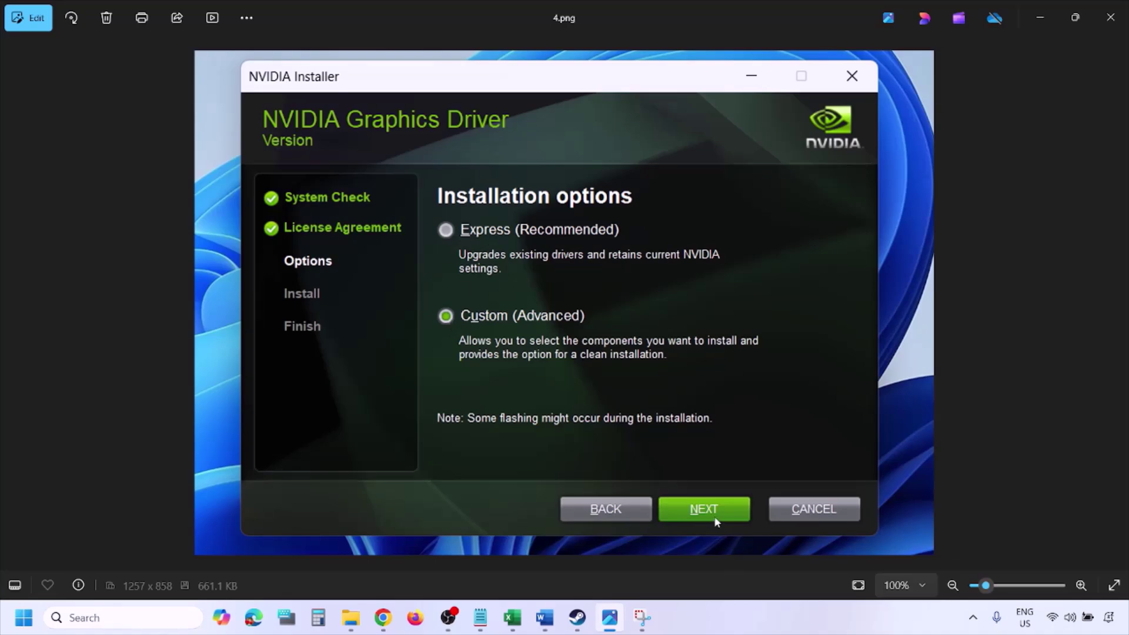
key(Right)
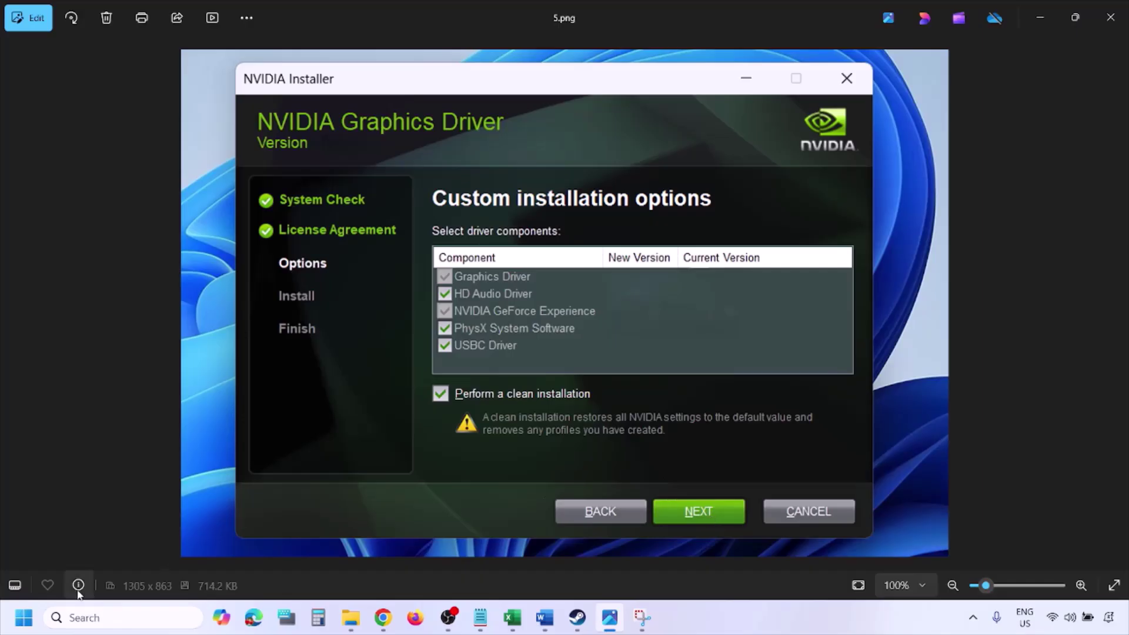
Restart the computer to complete the graphics driver installation.
click(24, 618)
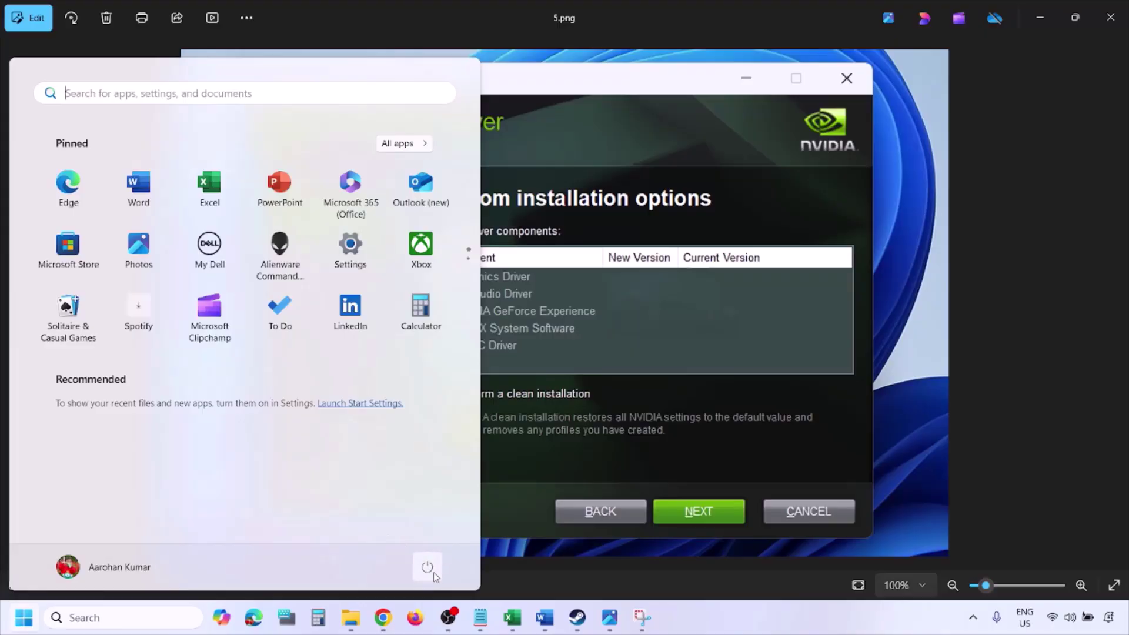
click(428, 566)
click(430, 536)
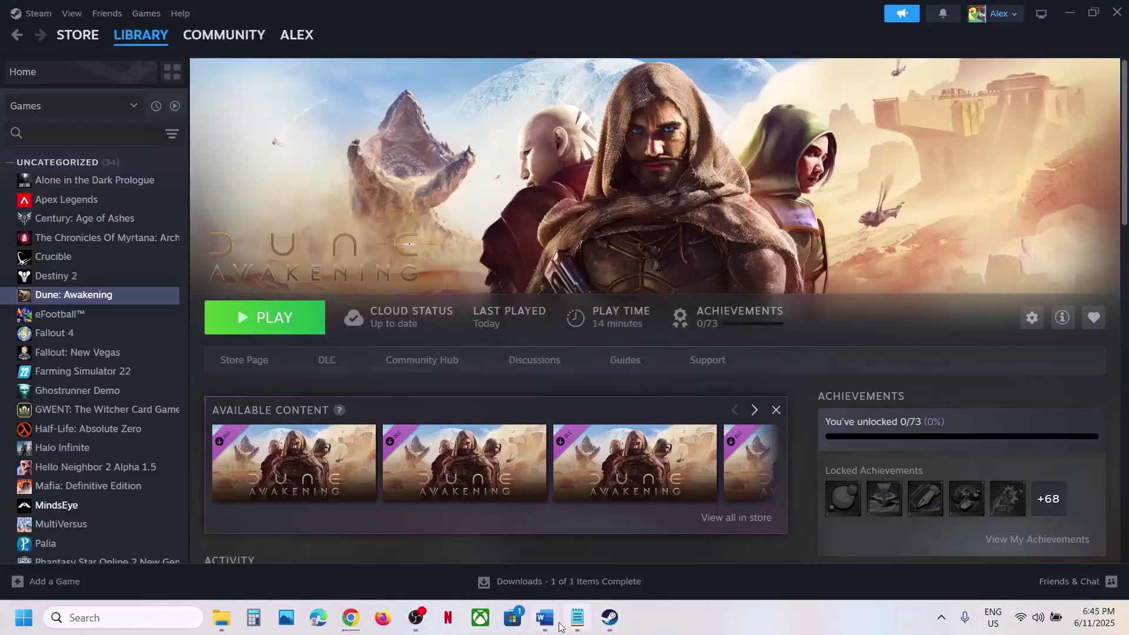
Switch to the Word guide and copy the Step 5 text "Install GeForce Hotfix Display Driver version 576.66".
click(558, 625)
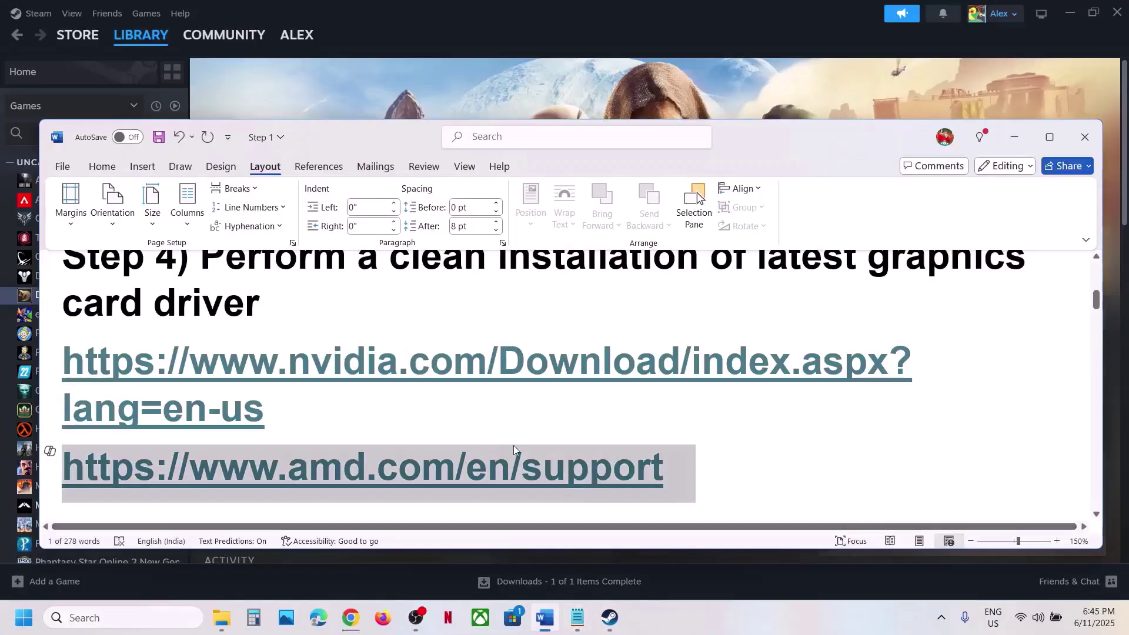
scroll(513, 446, down, 1)
click(671, 418)
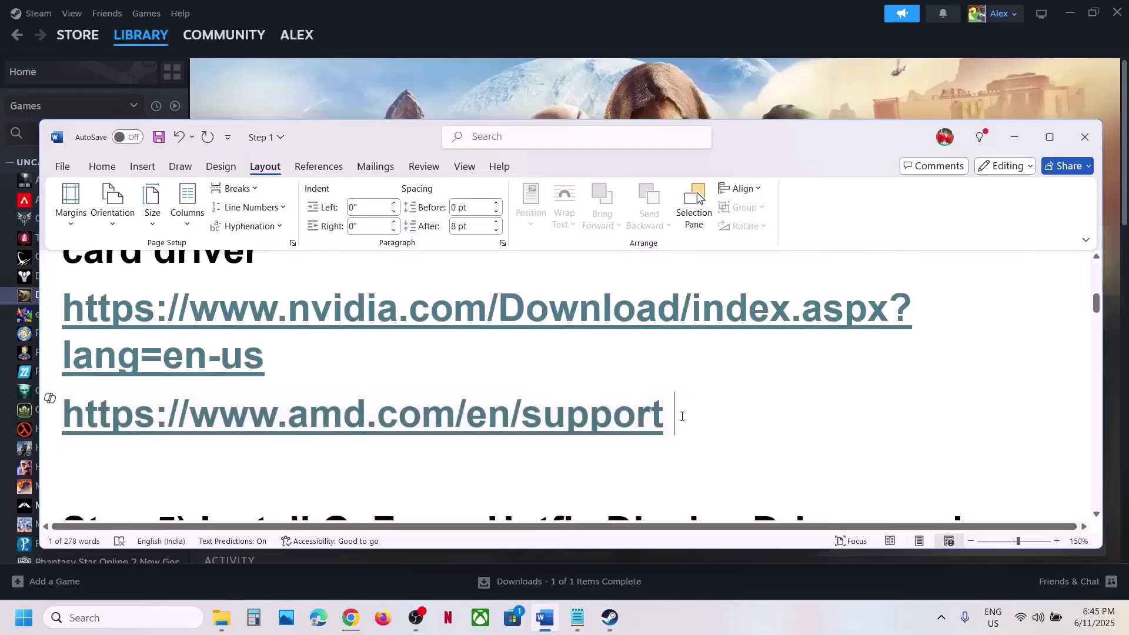
triple_click(199, 442)
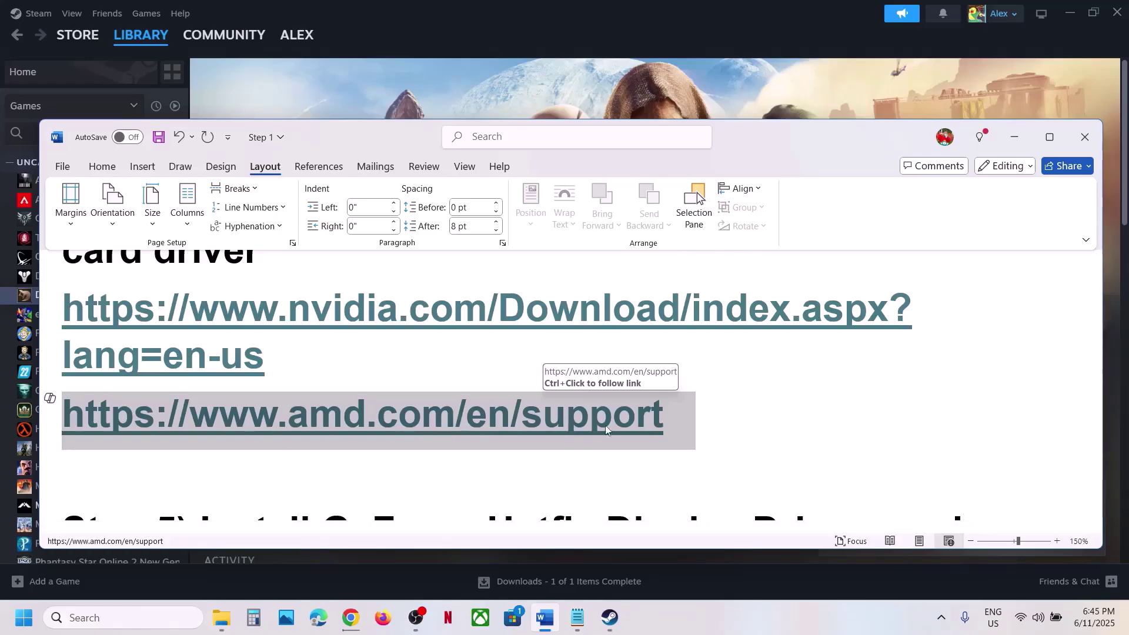
scroll(536, 421, down, 5)
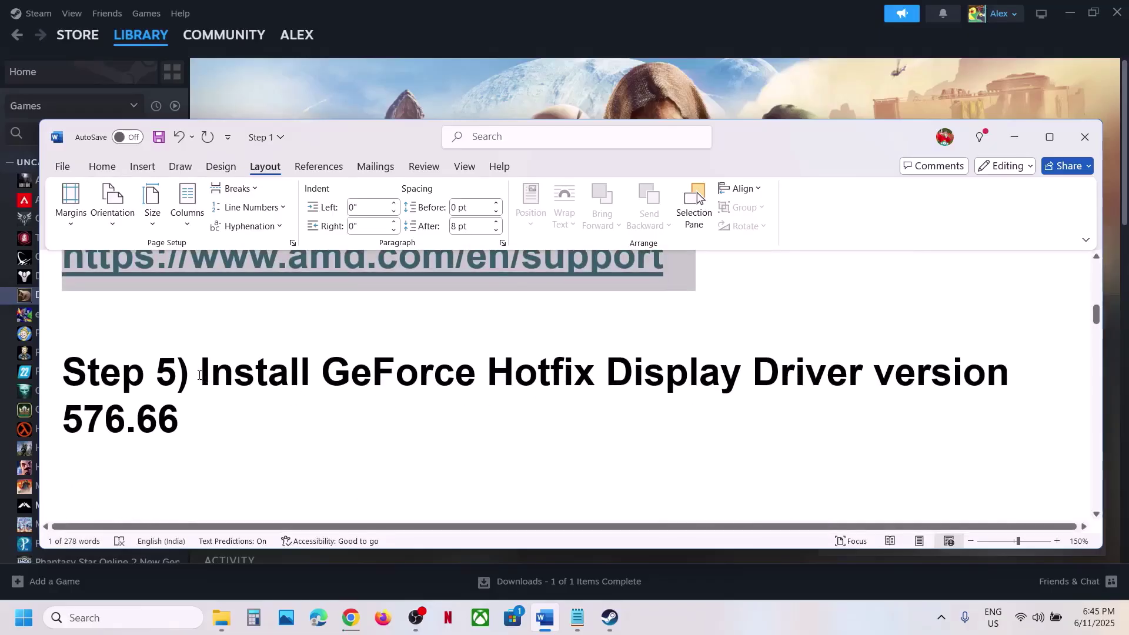
drag(200, 375, 189, 428)
key(ctrl+c)
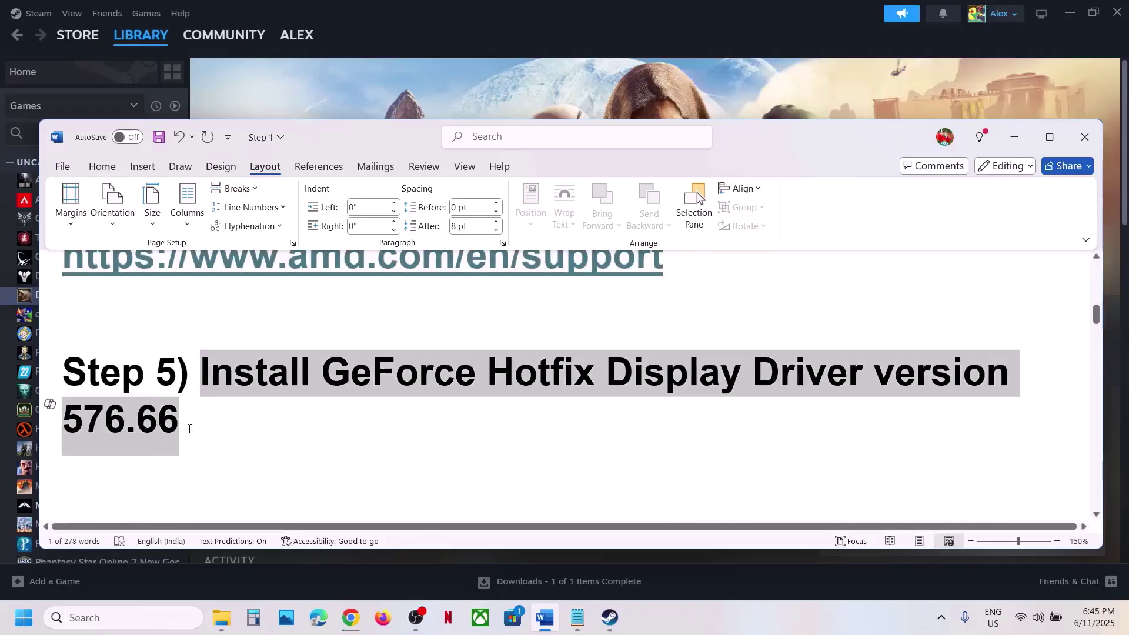
In a new Chrome tab, search Google for the copied hotfix driver text and open NVIDIA's support article on version 576.66.
right_click(357, 622)
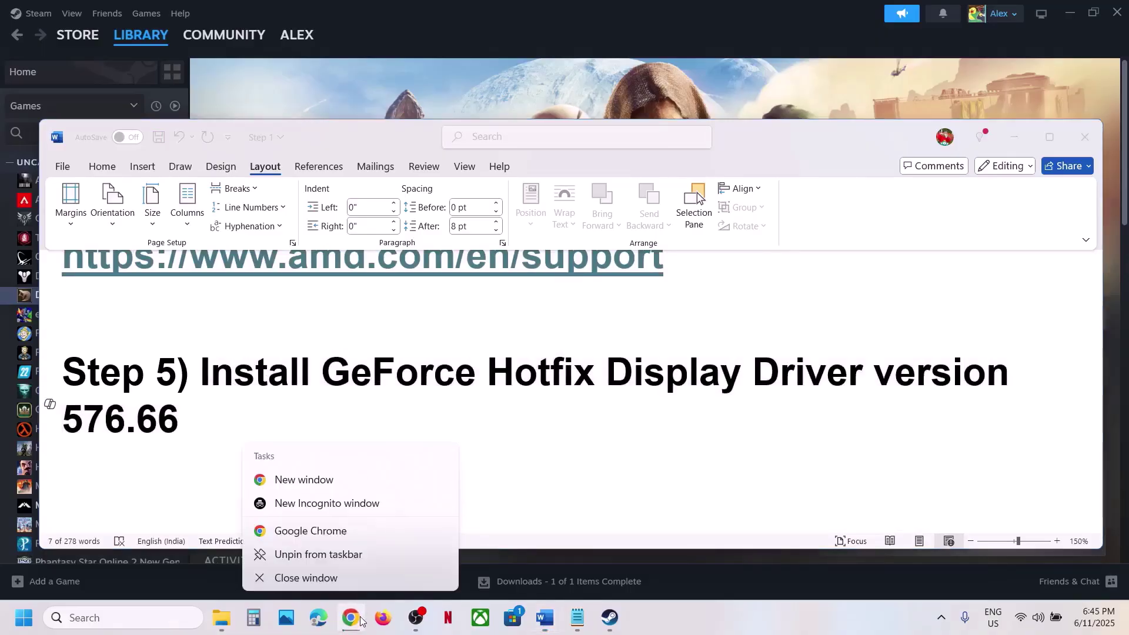
click(350, 619)
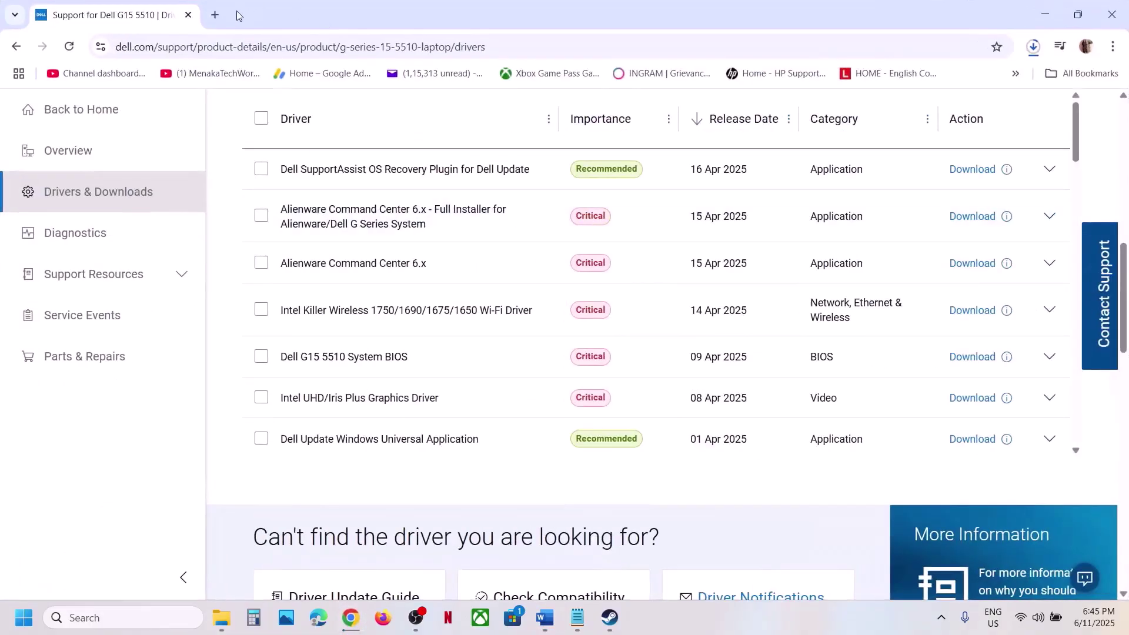
key(ctrl+t)
key(ctrl+v)
key(Return)
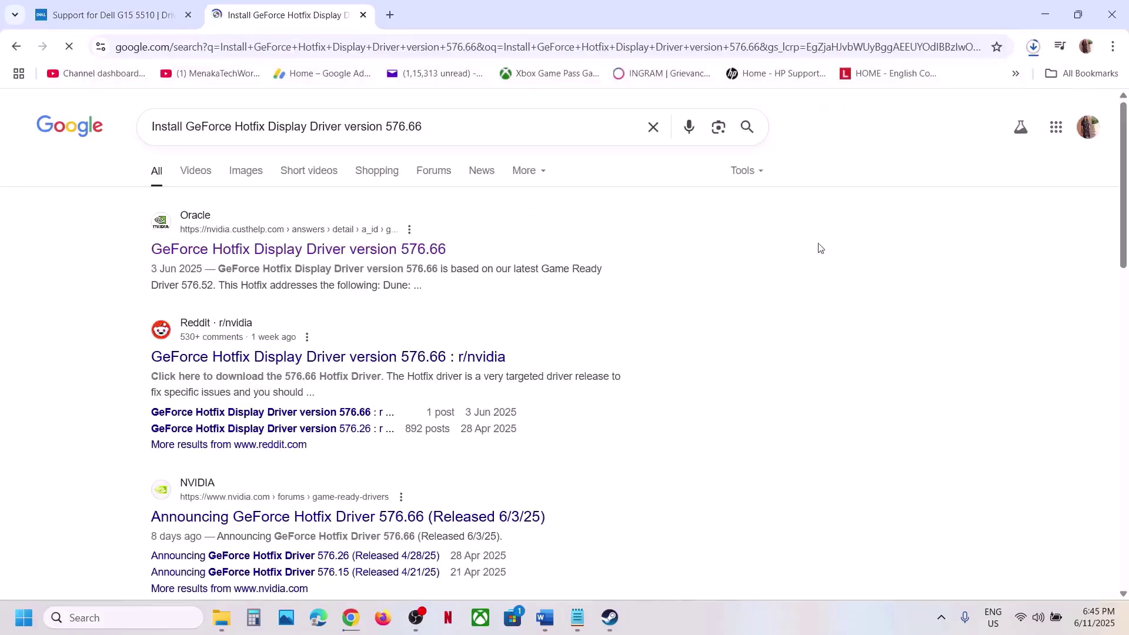
click(410, 255)
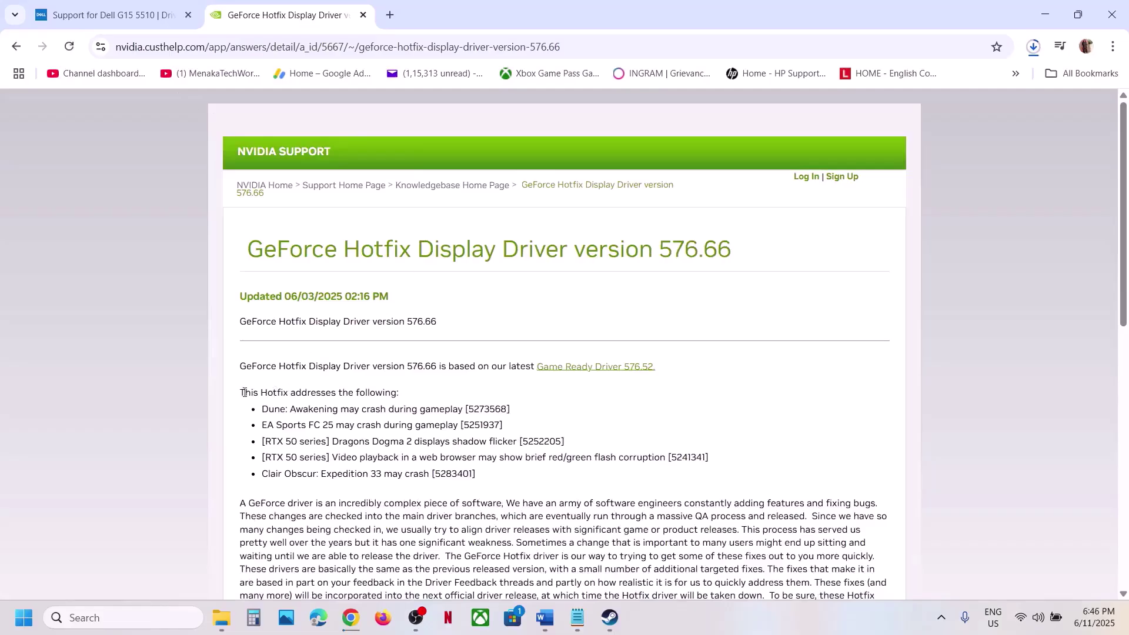
Highlight the Dune: Awakening crash fix in the article, download the 576.66 hotfix driver, and launch the downloaded installer.
drag(243, 392, 377, 409)
drag(275, 409, 433, 404)
scroll(359, 391, down, 6)
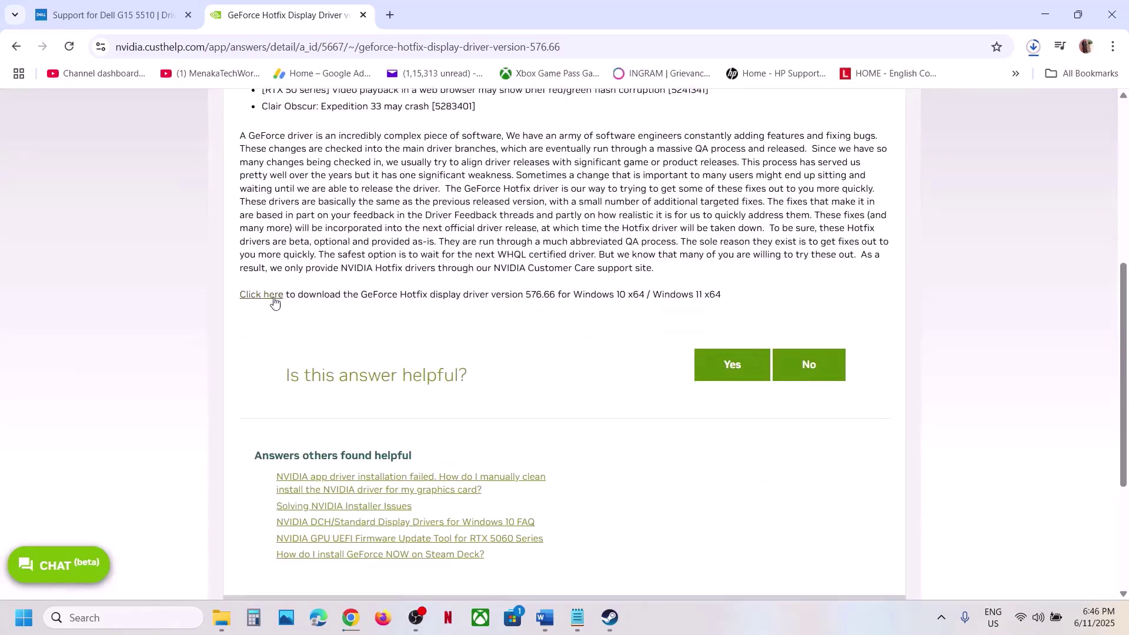
click(262, 300)
click(1033, 47)
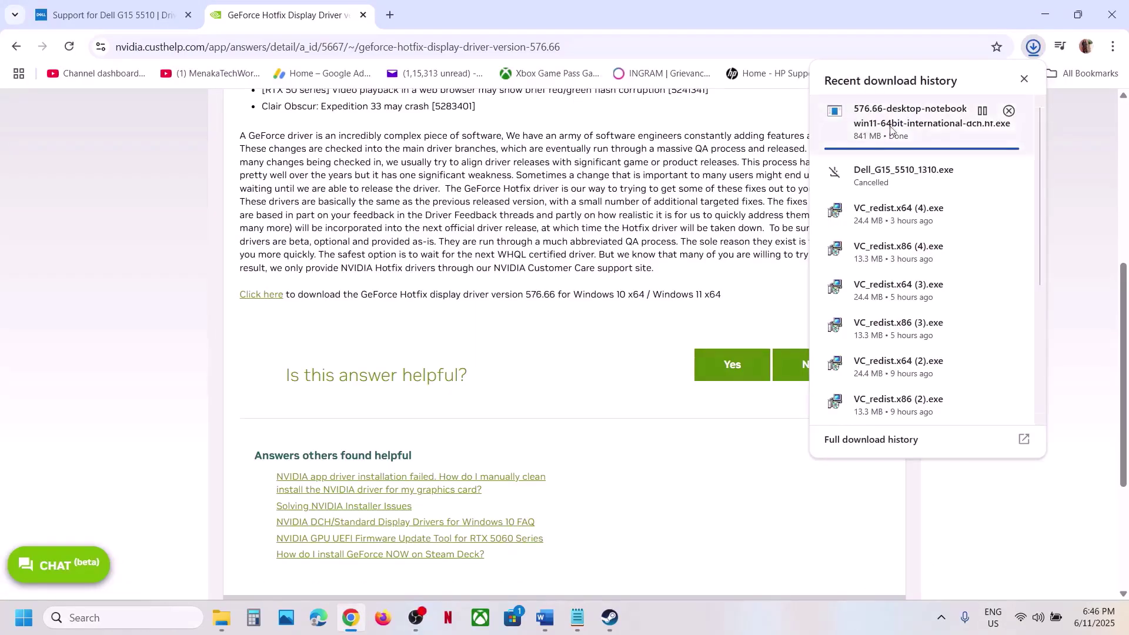
click(912, 130)
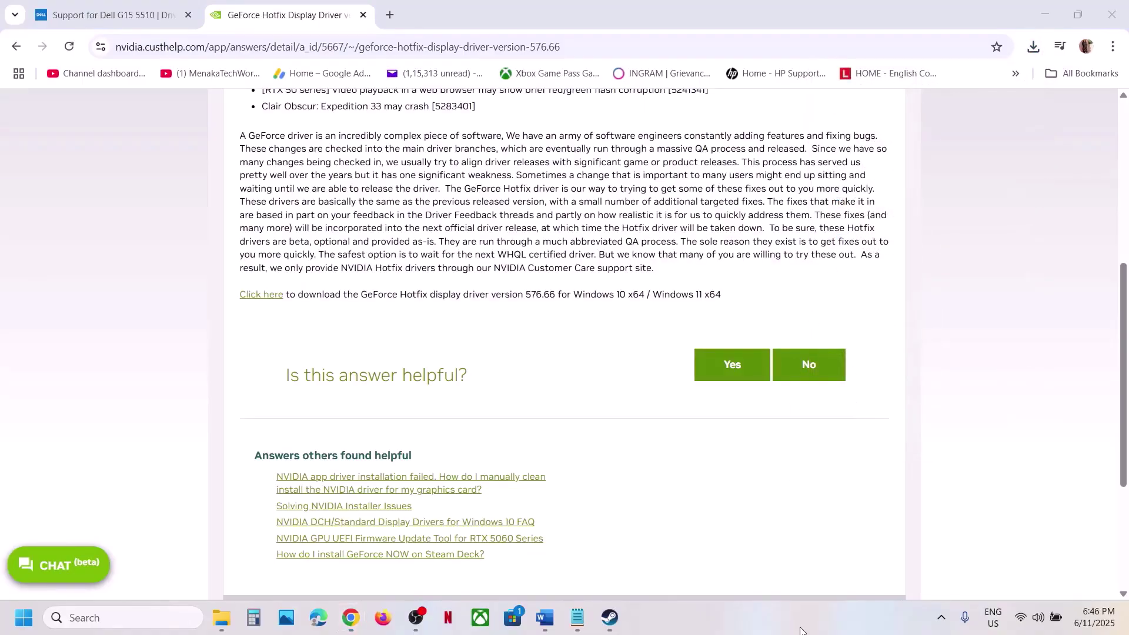
Extract the driver to the default folder, accept the license, and proceed with a Custom (Advanced) installation.
click(494, 431)
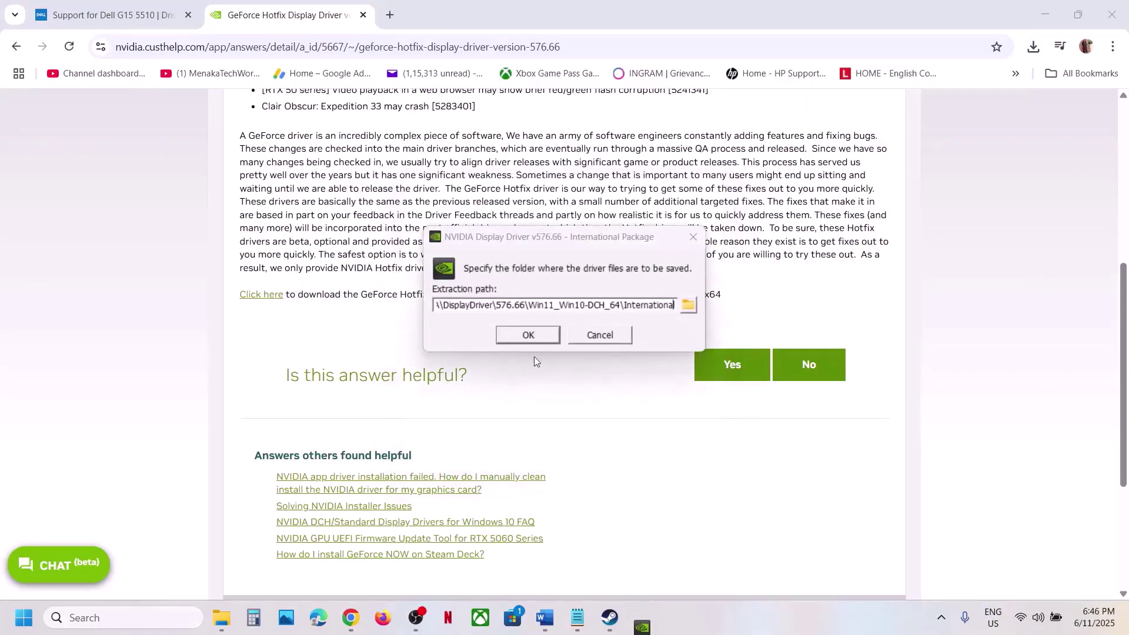
click(527, 332)
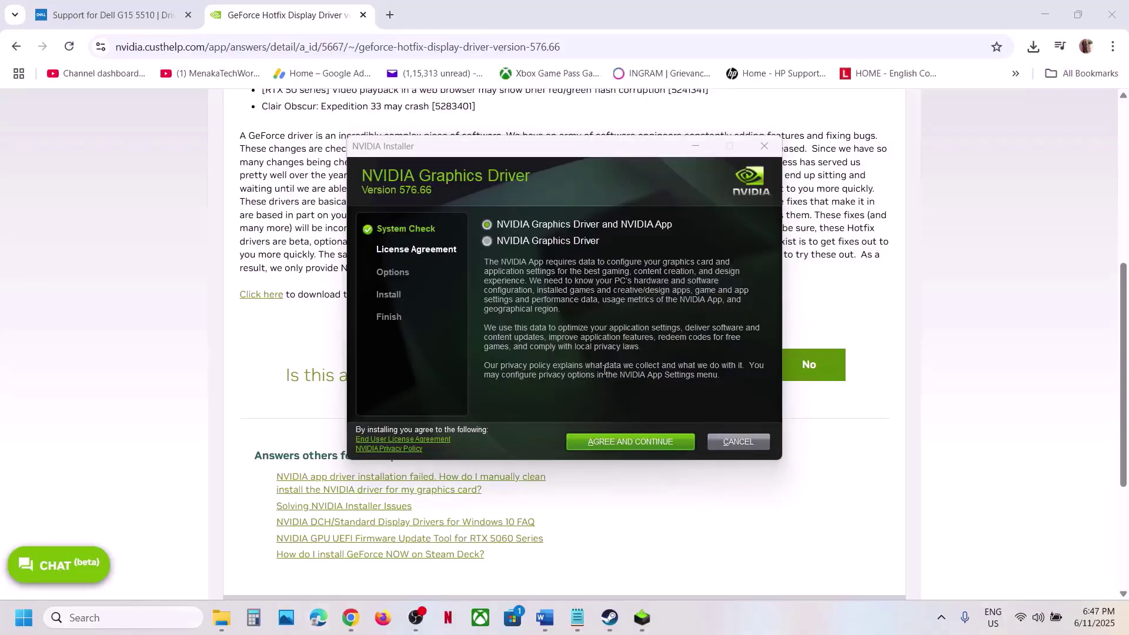
click(625, 444)
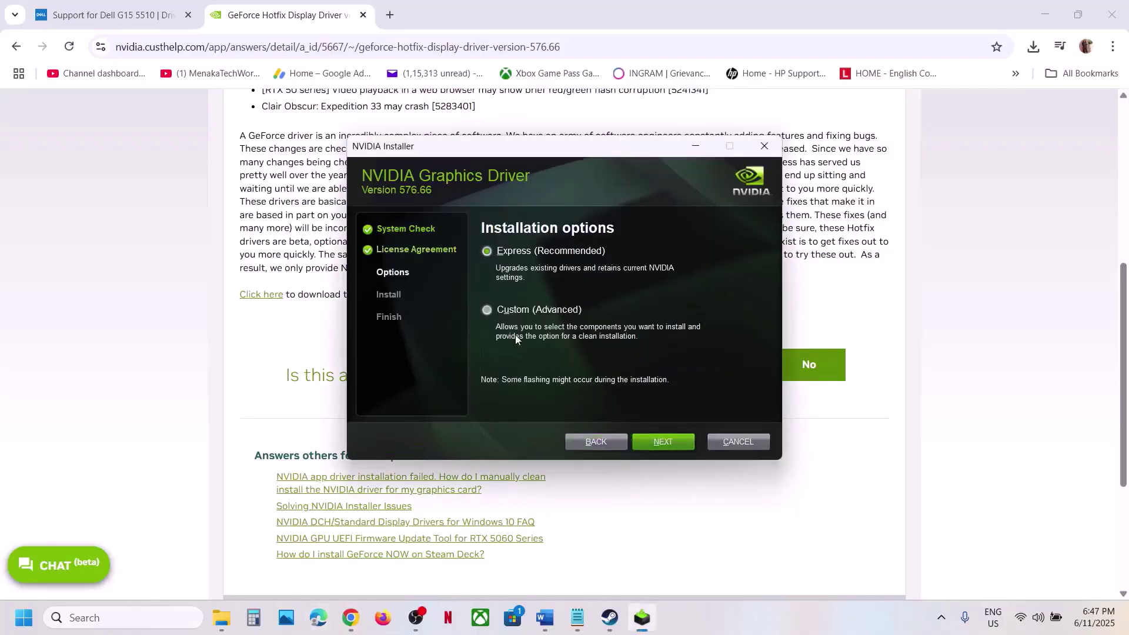
click(491, 312)
click(662, 444)
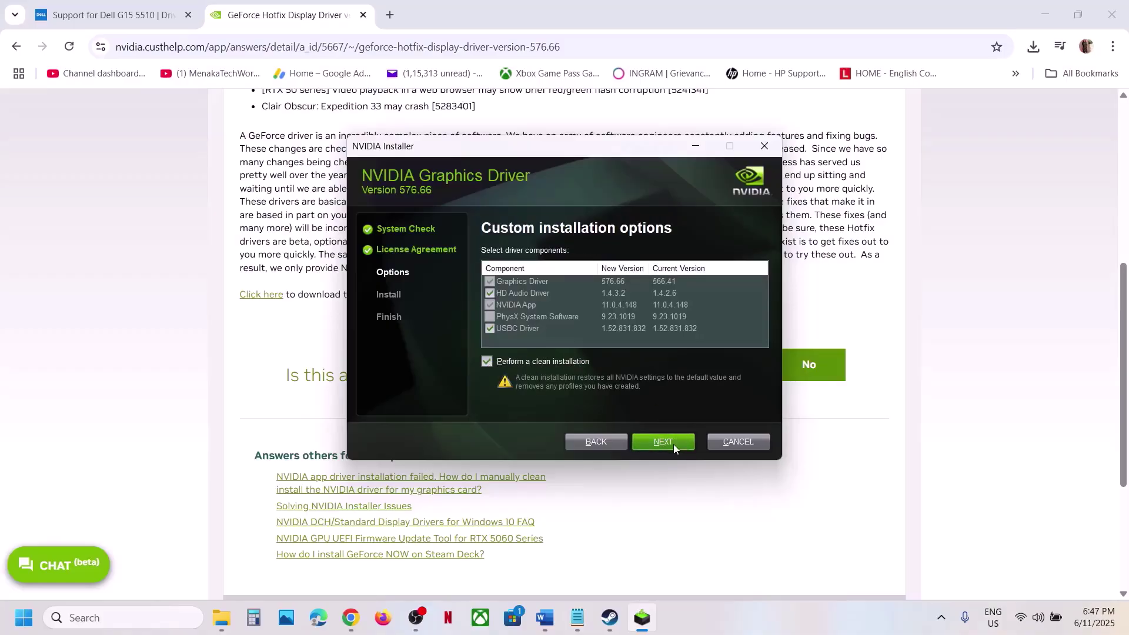
click(237, 403)
click(23, 617)
click(427, 568)
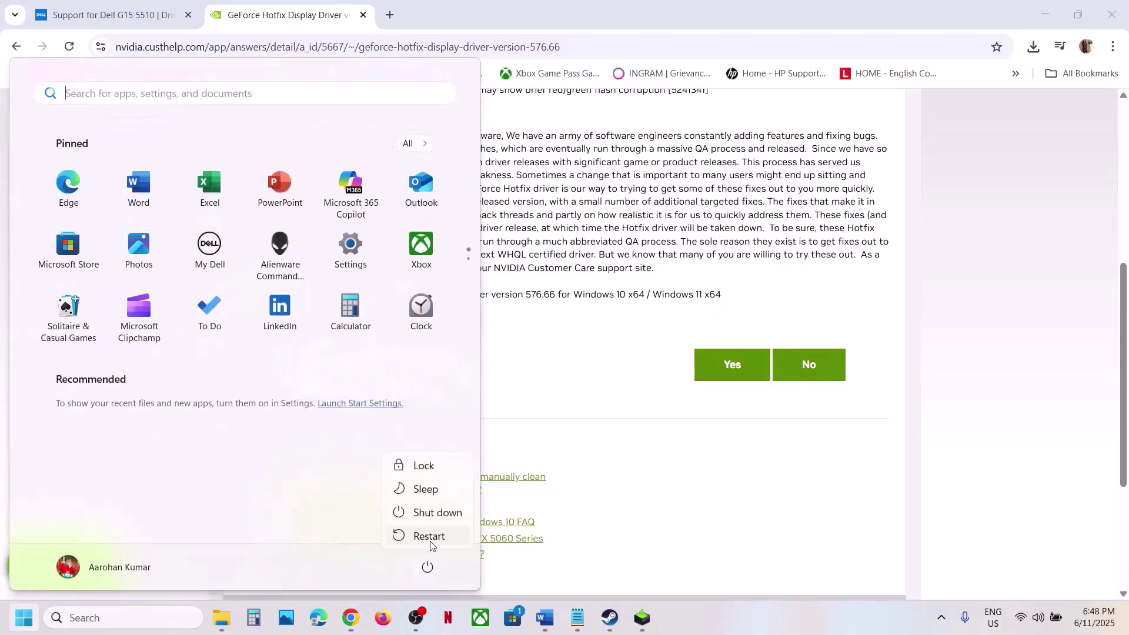
click(841, 466)
click(786, 503)
Copy the word "graphics" from Step 6 of the Word guide, search Windows for it, and open Graphics settings.
click(612, 623)
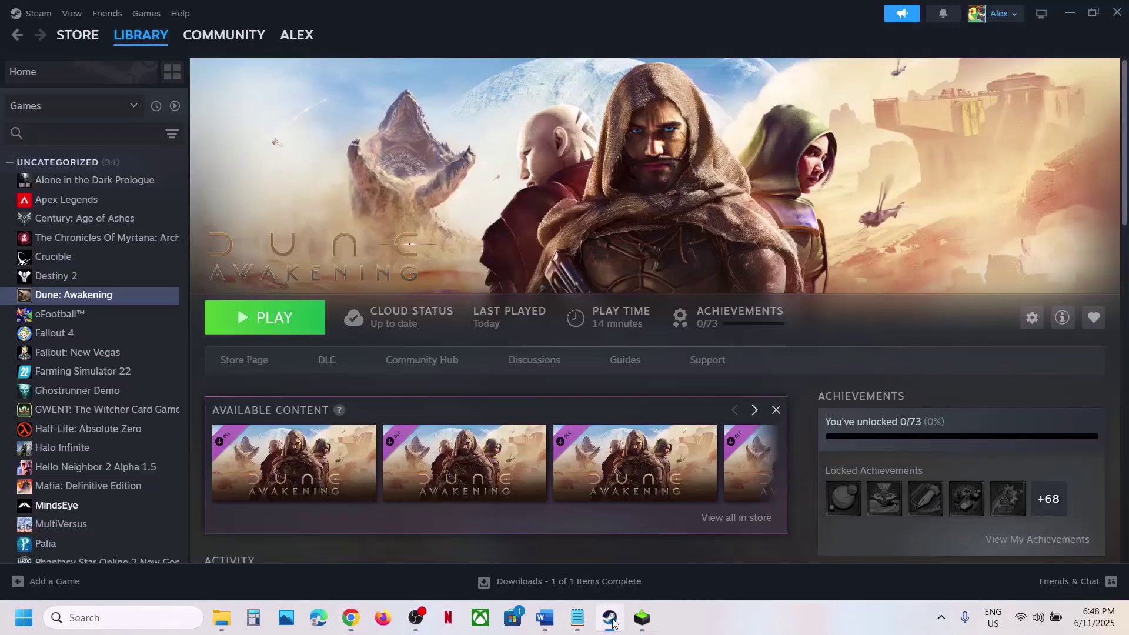
click(545, 617)
scroll(509, 451, down, 2)
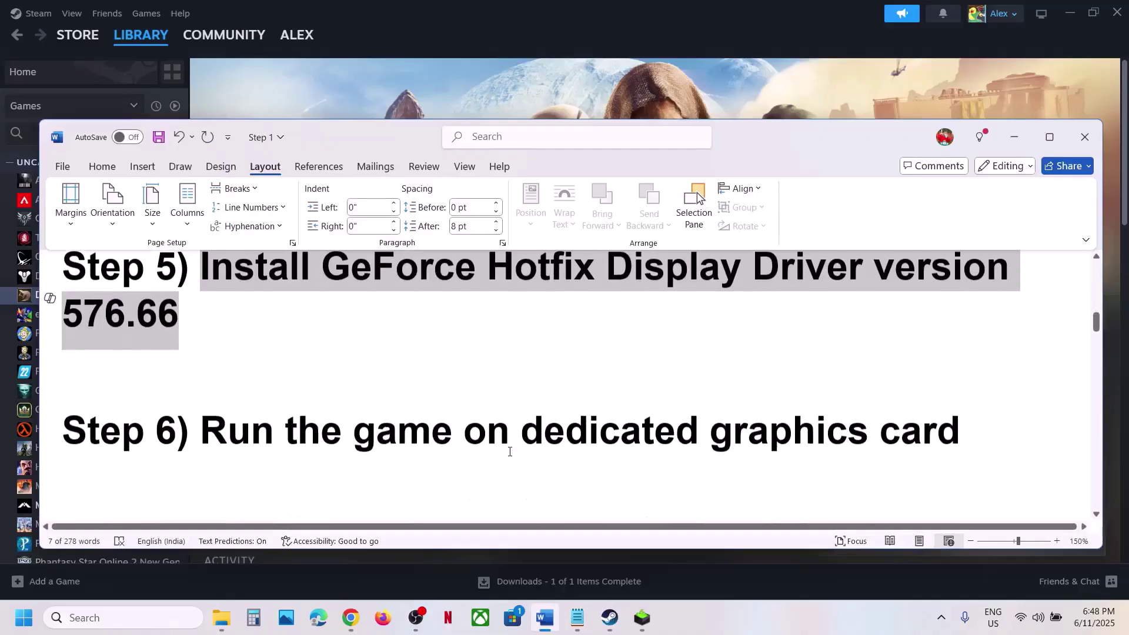
scroll(510, 451, down, 1)
double_click(732, 385)
key(ctrl+c)
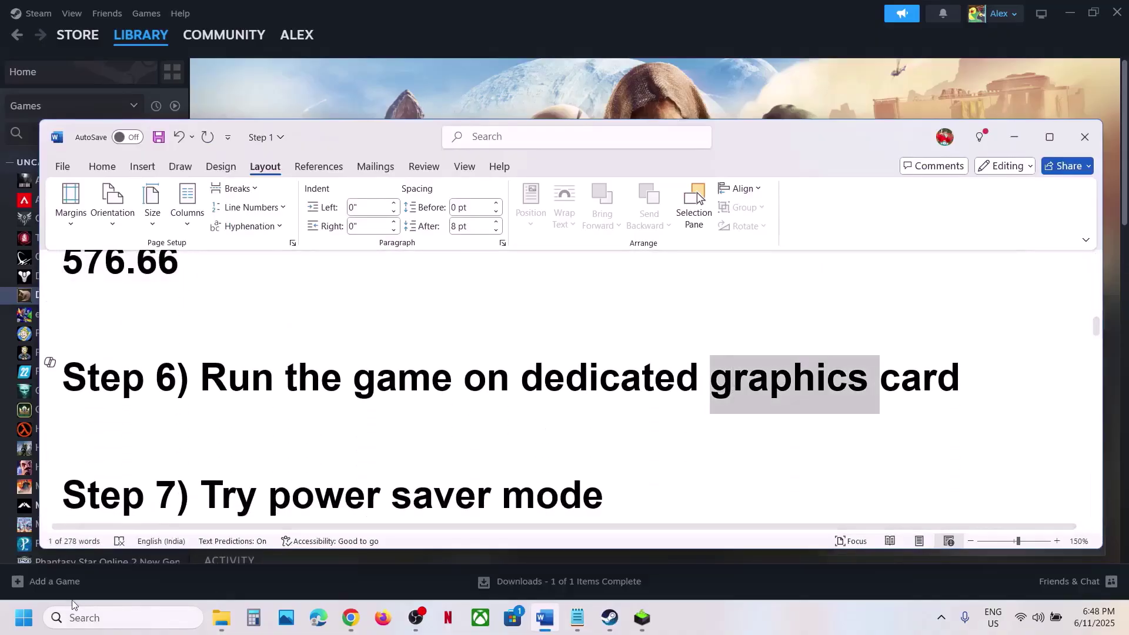
click(73, 614)
key(ctrl+v)
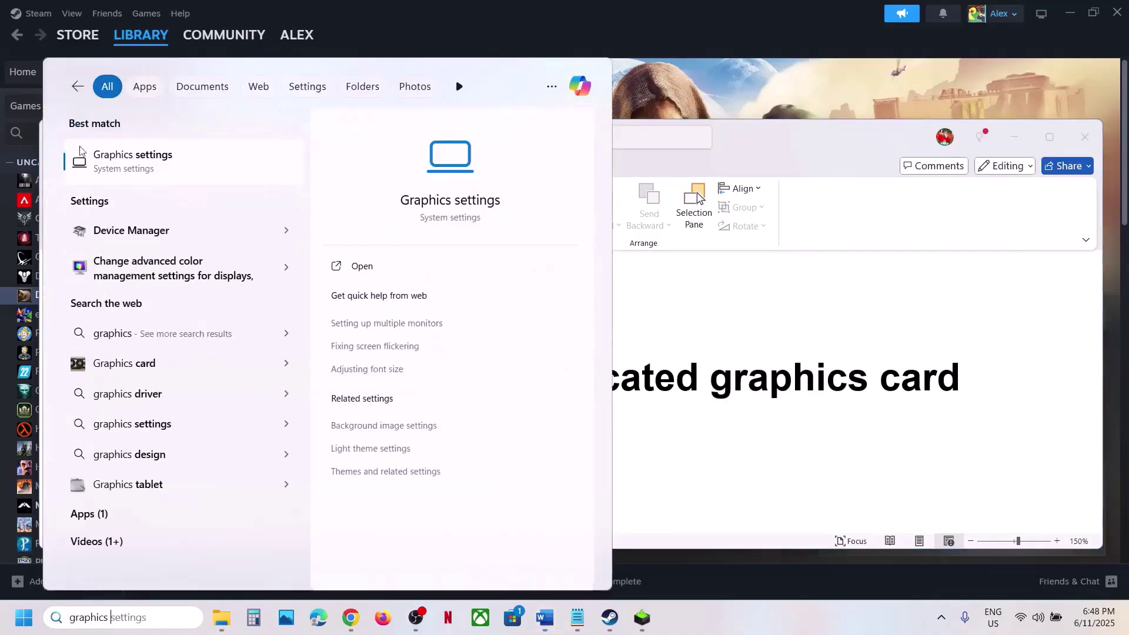
click(83, 155)
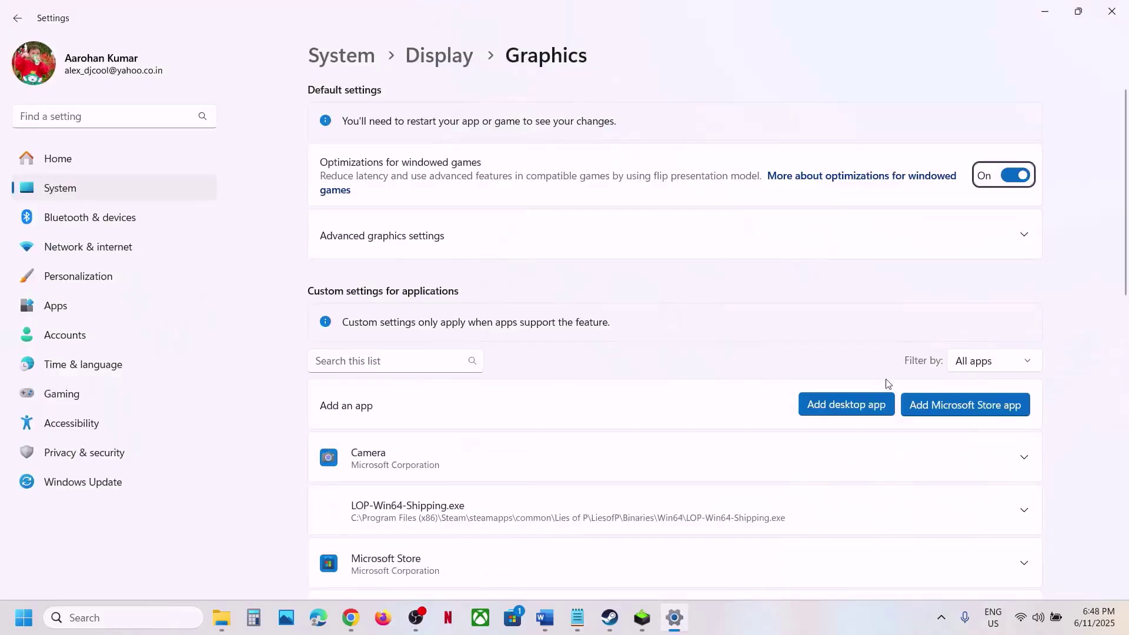
Add the desktop app DuneSandbox-Win64-Shipping from steamapps\common\DuneAwakening\DuneSandbox\Binaries\Win64 to the custom graphics settings.
click(879, 405)
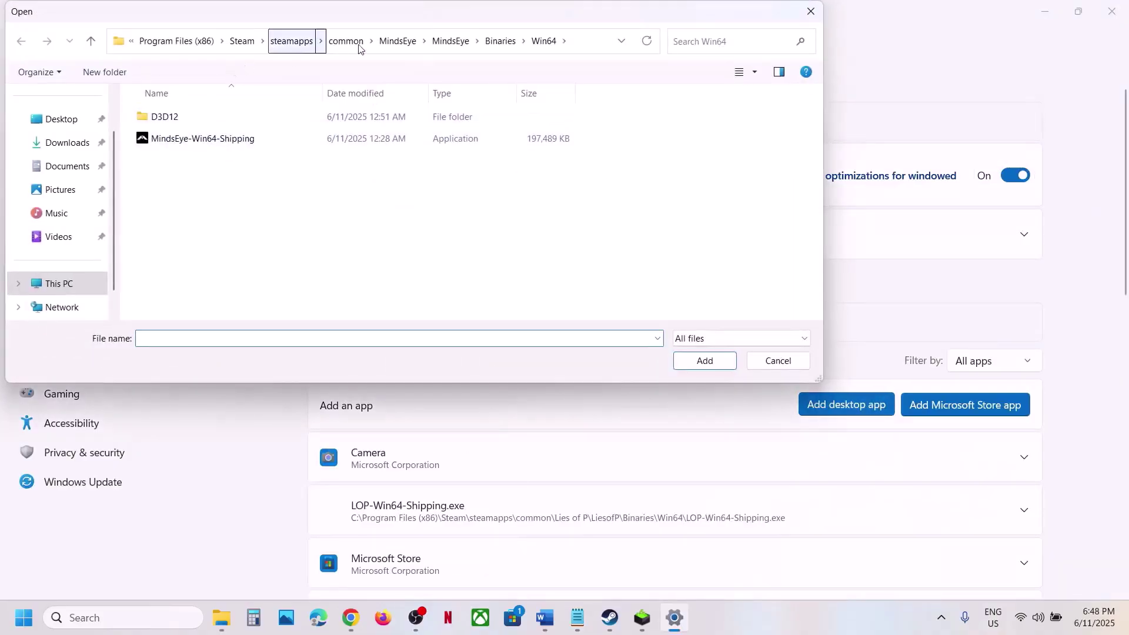
click(357, 45)
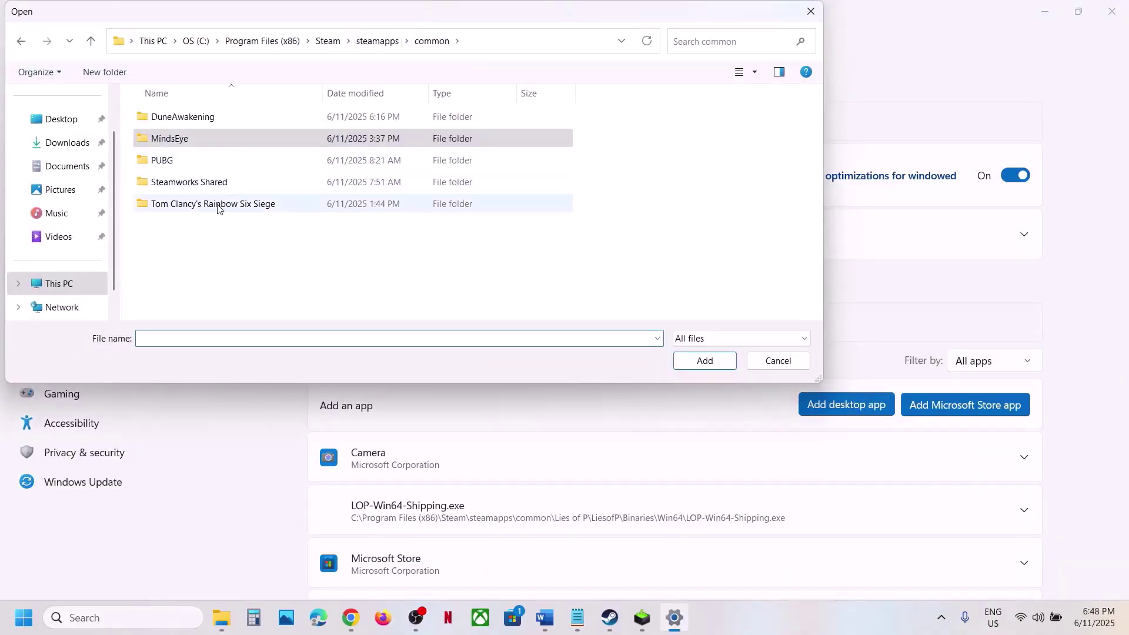
double_click(182, 117)
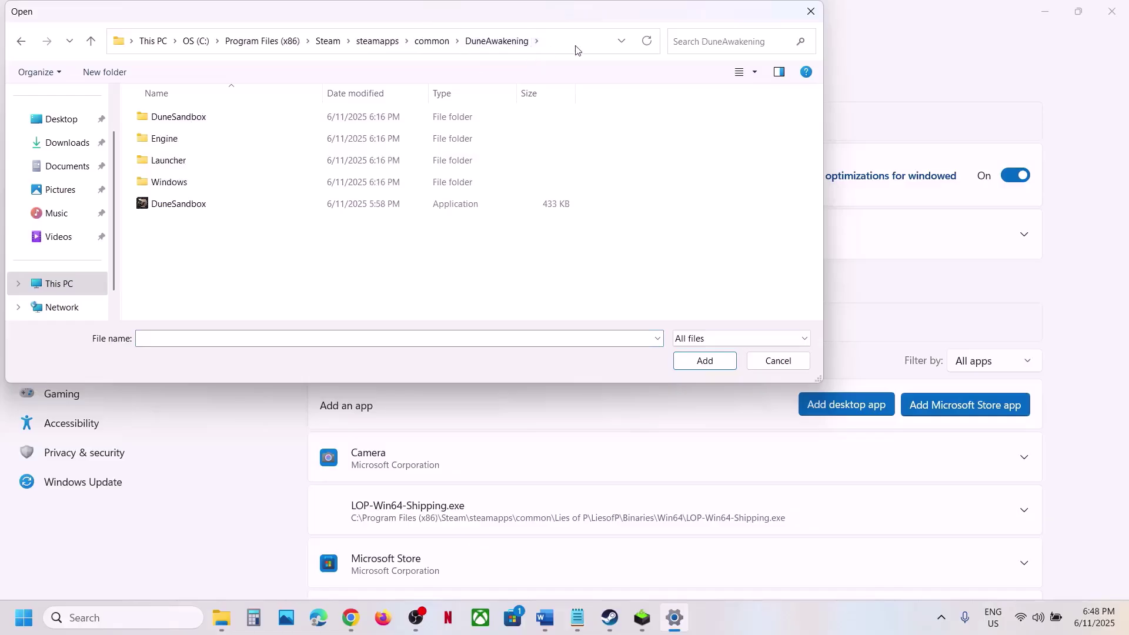
click(528, 41)
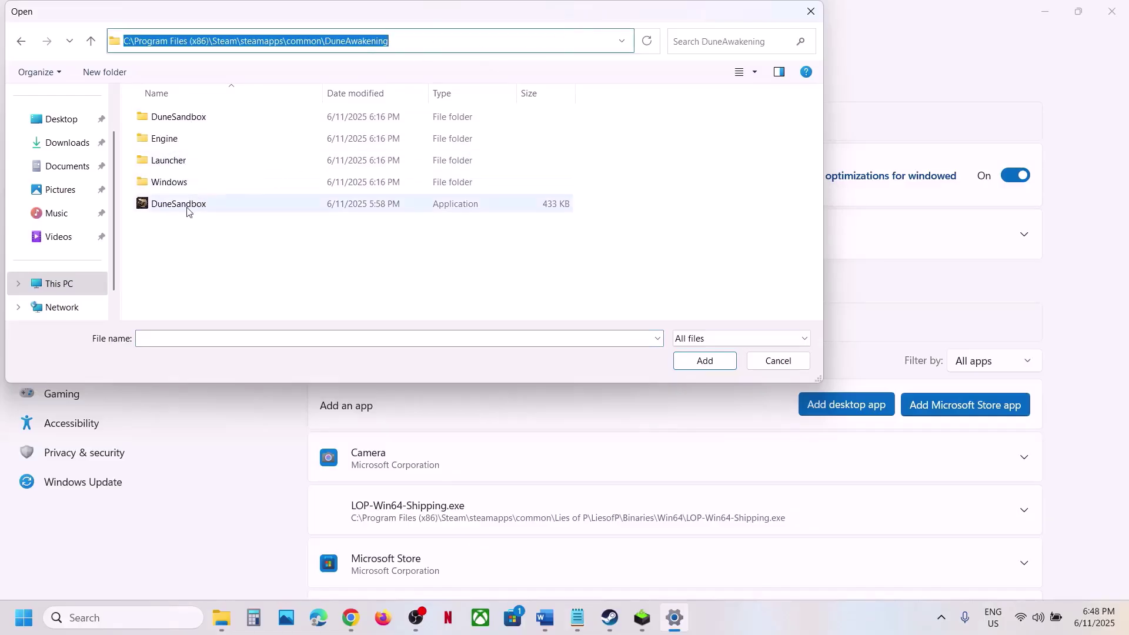
click(188, 121)
double_click(188, 122)
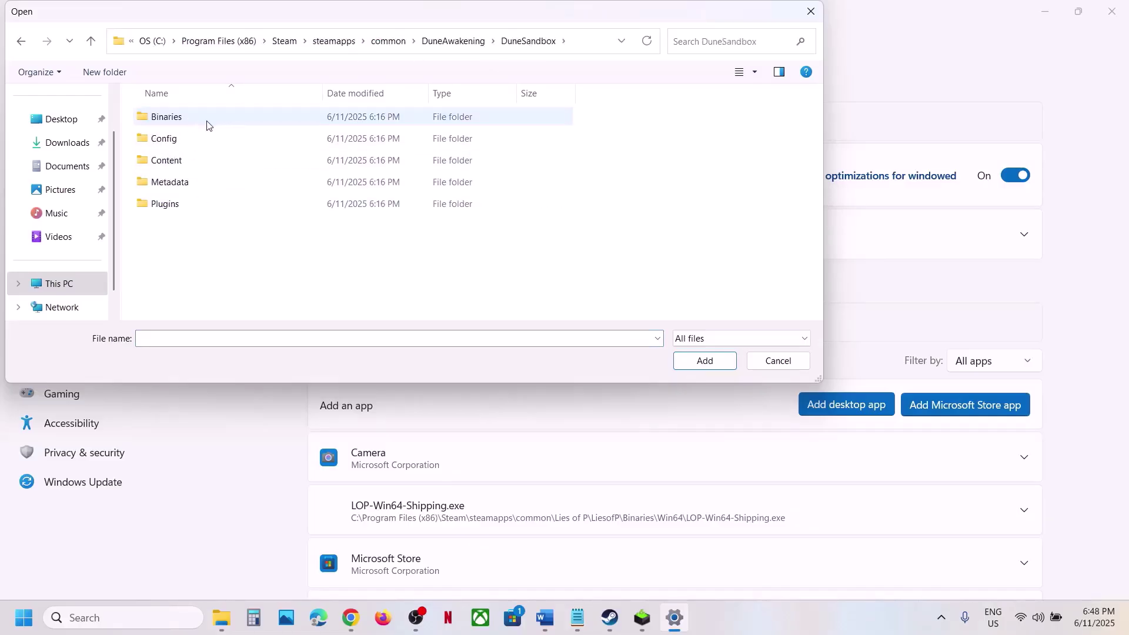
double_click(189, 118)
double_click(194, 121)
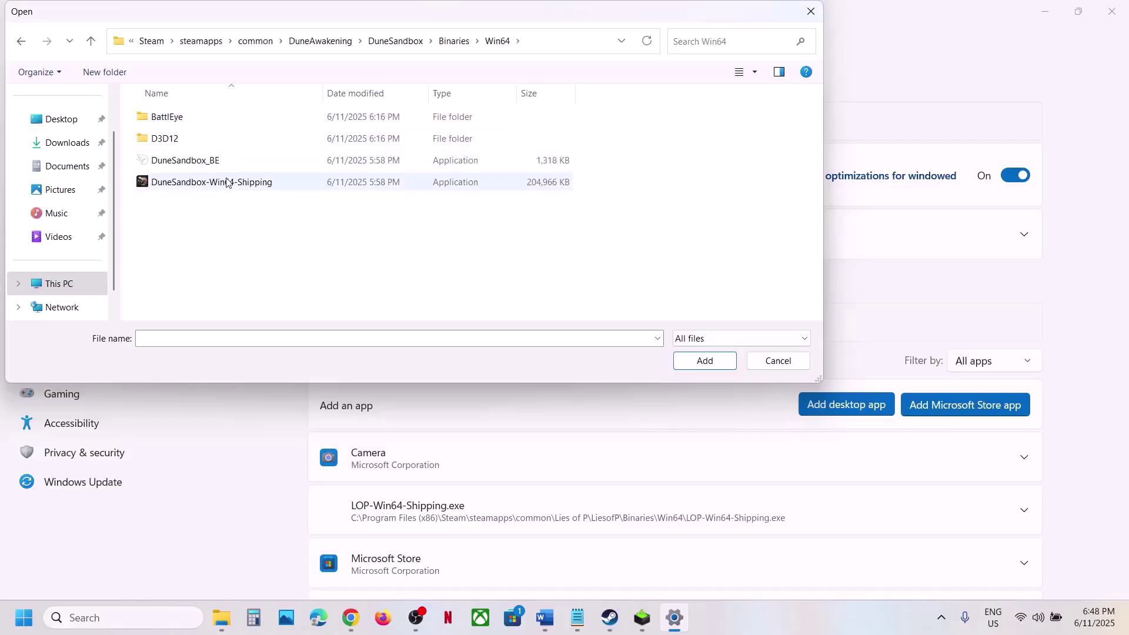
click(195, 187)
click(705, 360)
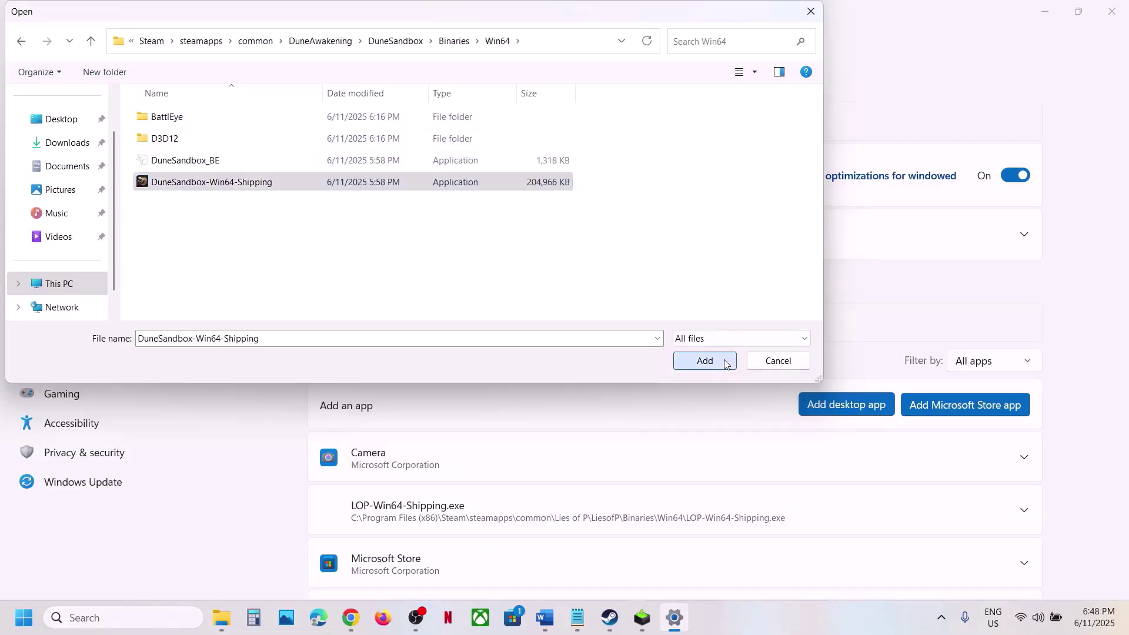
Set the GPU preference of Dune: Awakening to High Performance (NVIDIA GeForce RTX 3050 Laptop GPU).
scroll(559, 353, down, 3)
click(525, 356)
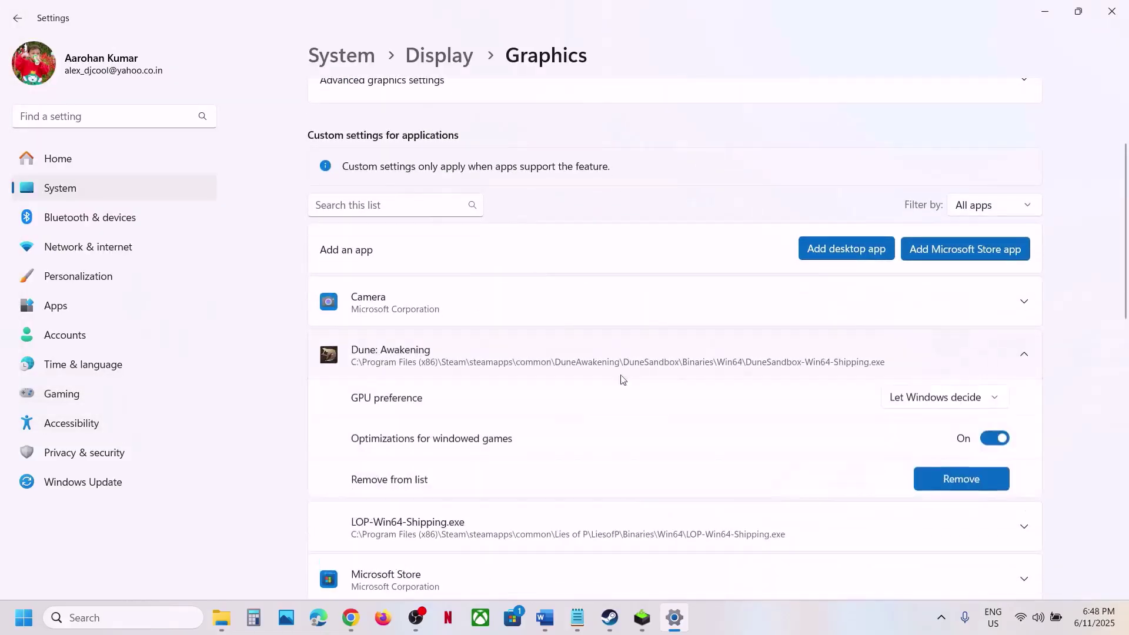
scroll(852, 418, down, 3)
click(935, 244)
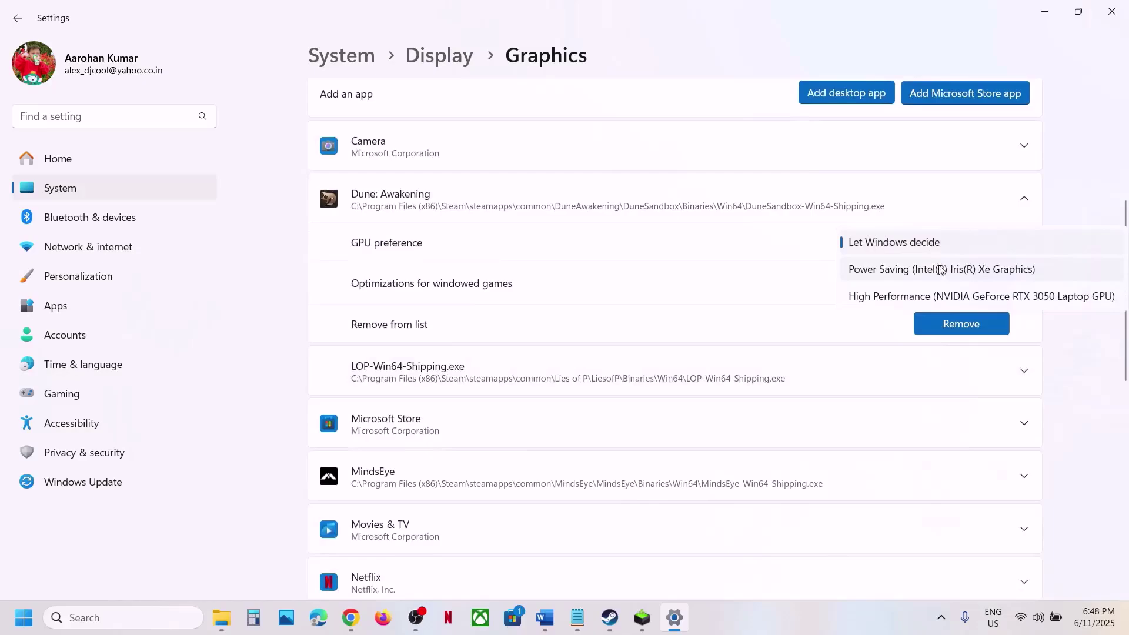
click(897, 298)
Add the DuneSandbox application from the main DuneAwakening folder to the custom graphics settings.
click(845, 104)
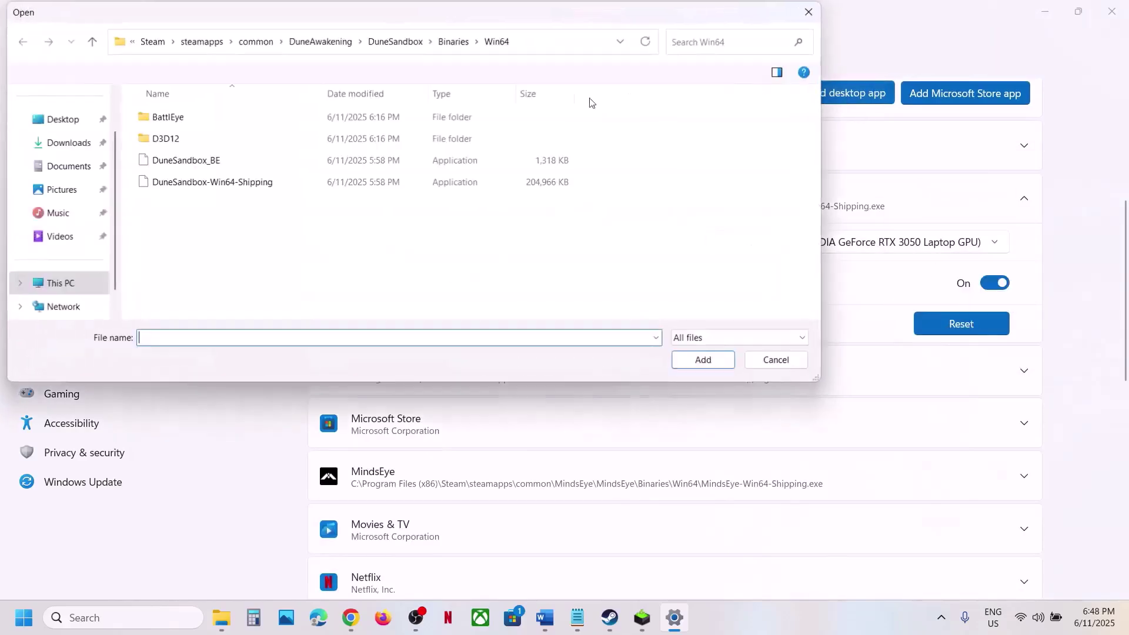
click(91, 42)
click(91, 42)
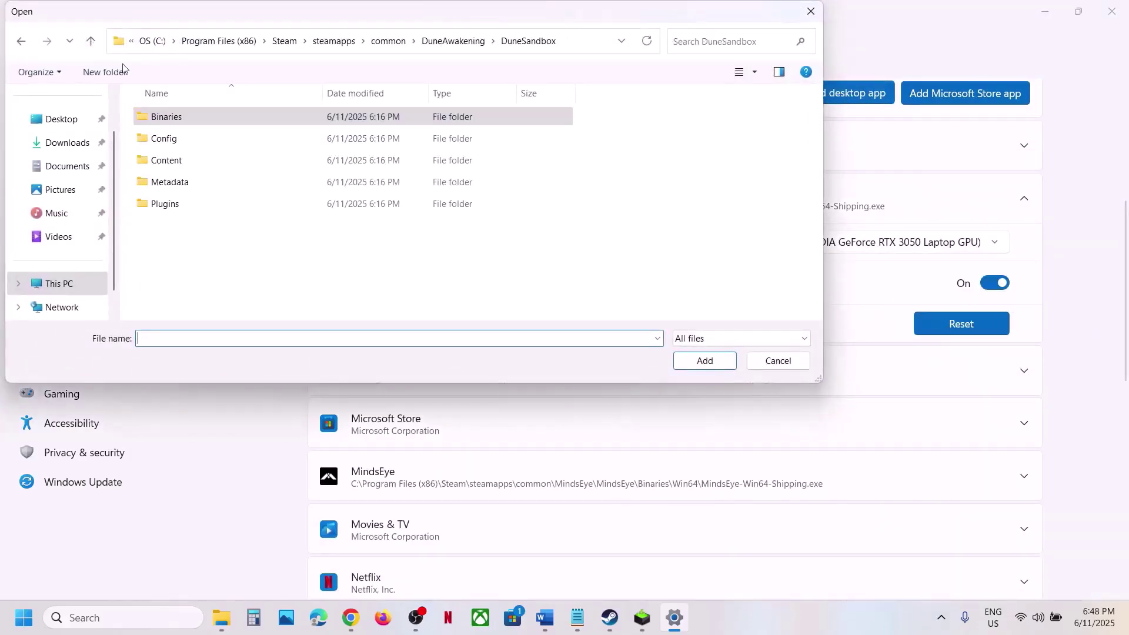
click(91, 42)
click(188, 204)
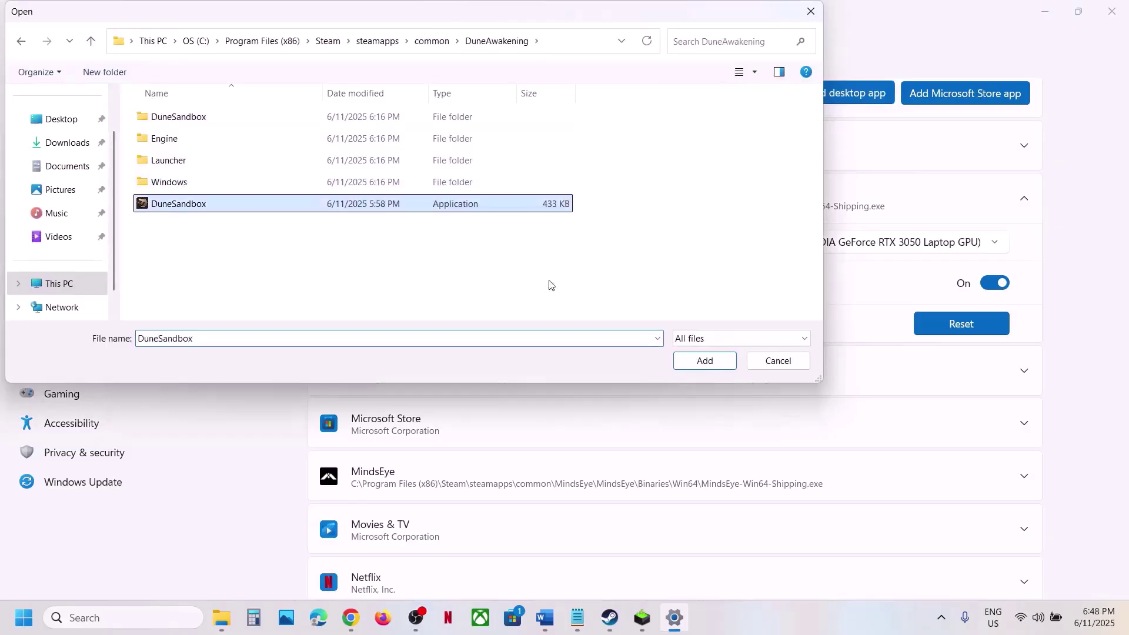
click(705, 361)
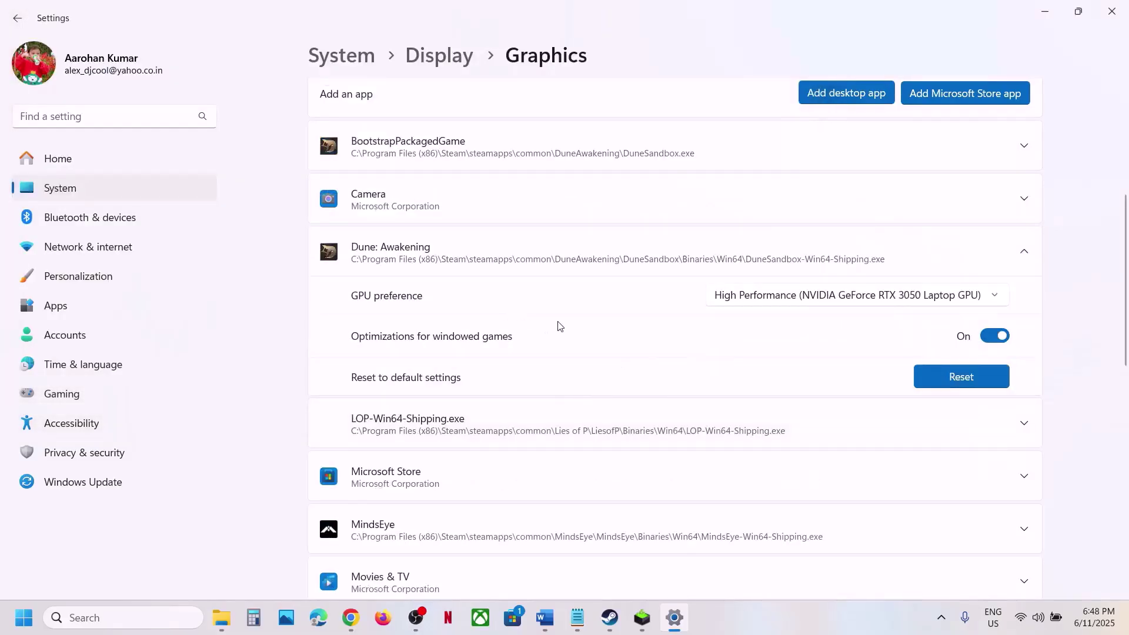
Set the GPU preference of BootstrapPackagedGame to High Performance (NVIDIA GeForce RTX 3050 Laptop GPU).
scroll(541, 353, down, 3)
scroll(517, 376, up, 4)
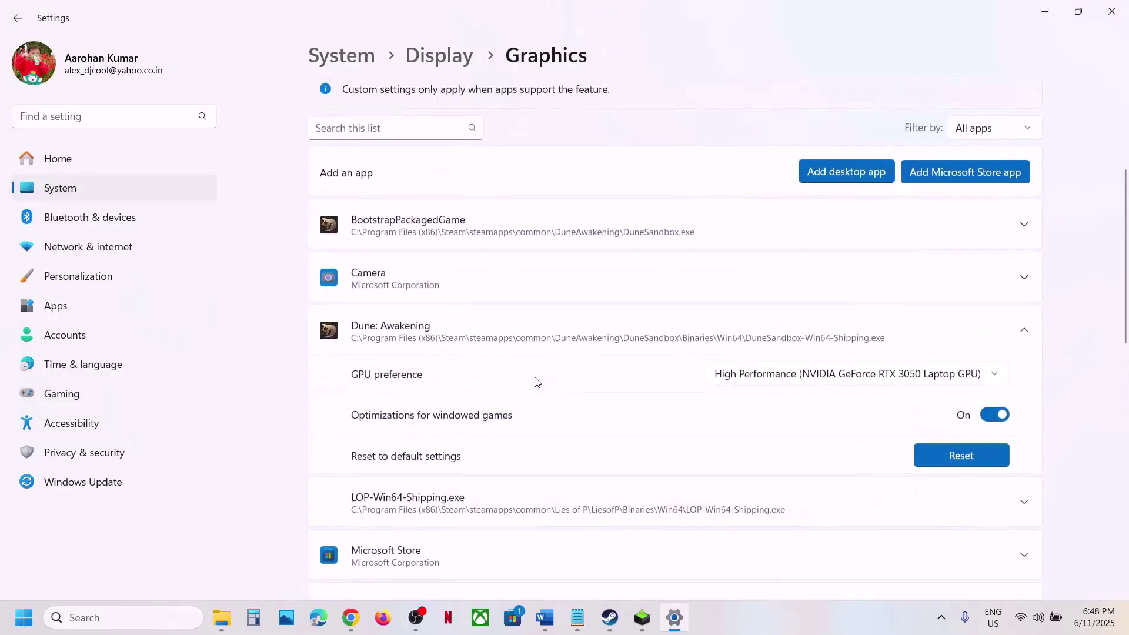
click(480, 246)
click(971, 268)
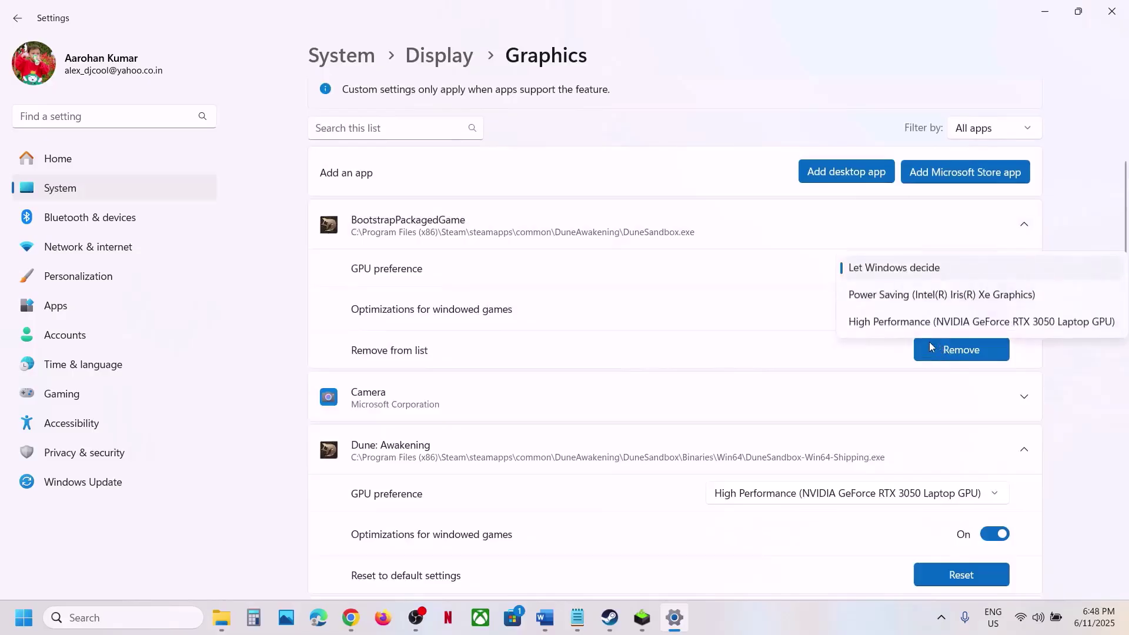
click(907, 322)
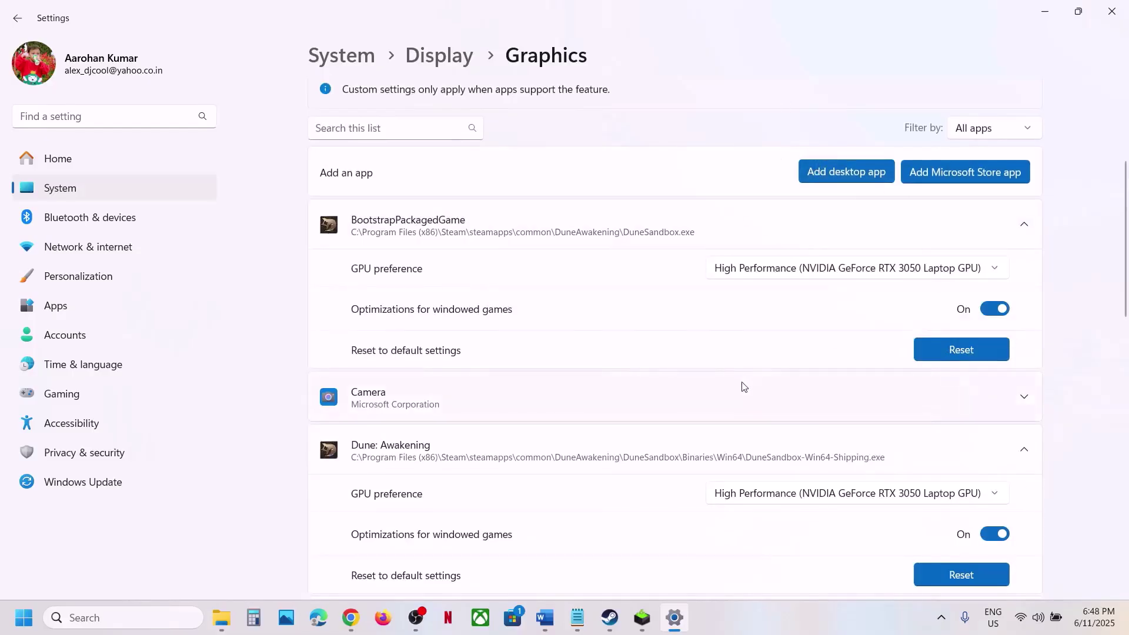
Switch to the Word guide and highlight "power saver mode" in Step 7.
click(544, 617)
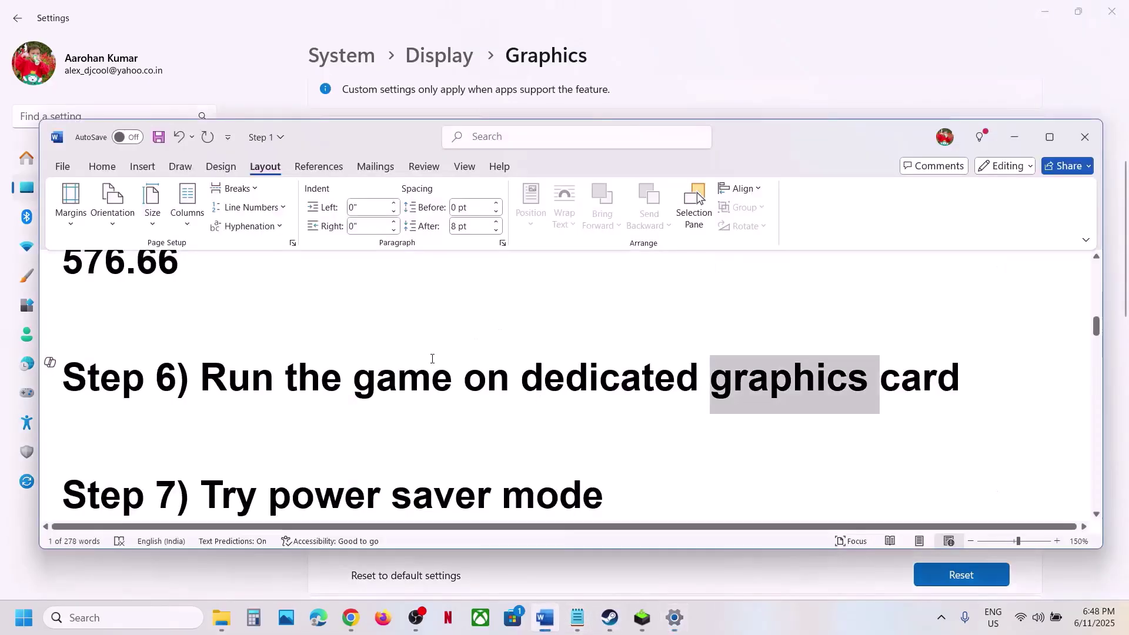
scroll(444, 370, down, 3)
scroll(444, 369, up, 1)
drag(624, 448, 269, 448)
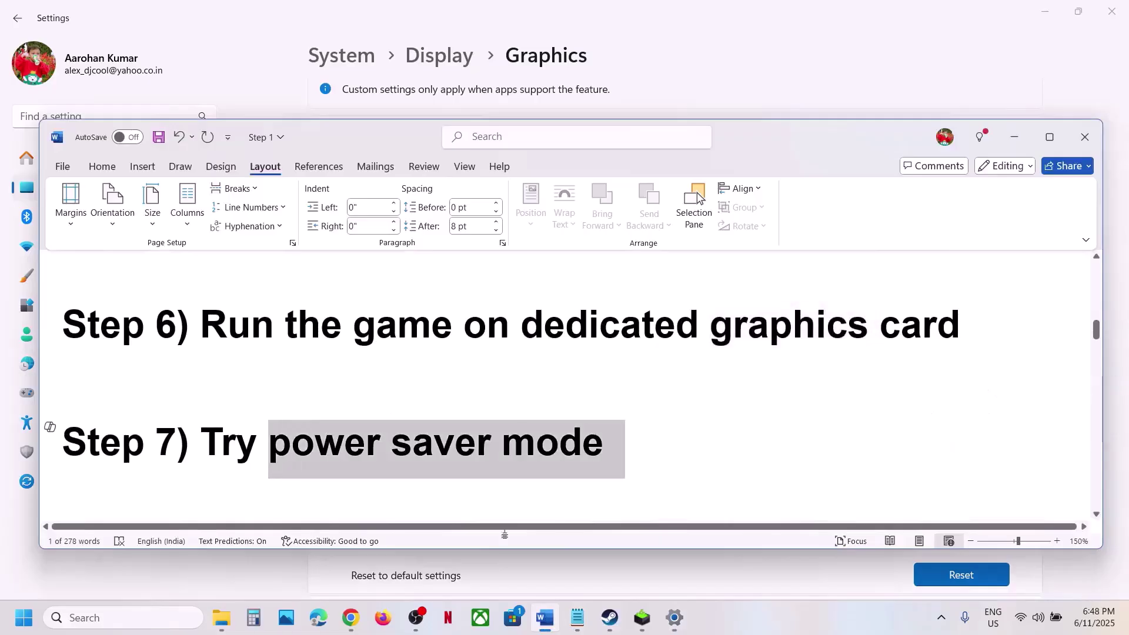
Search Windows for "control", open Control Panel, and go to Power Options under Hardware and Sound.
click(153, 616)
text(con)
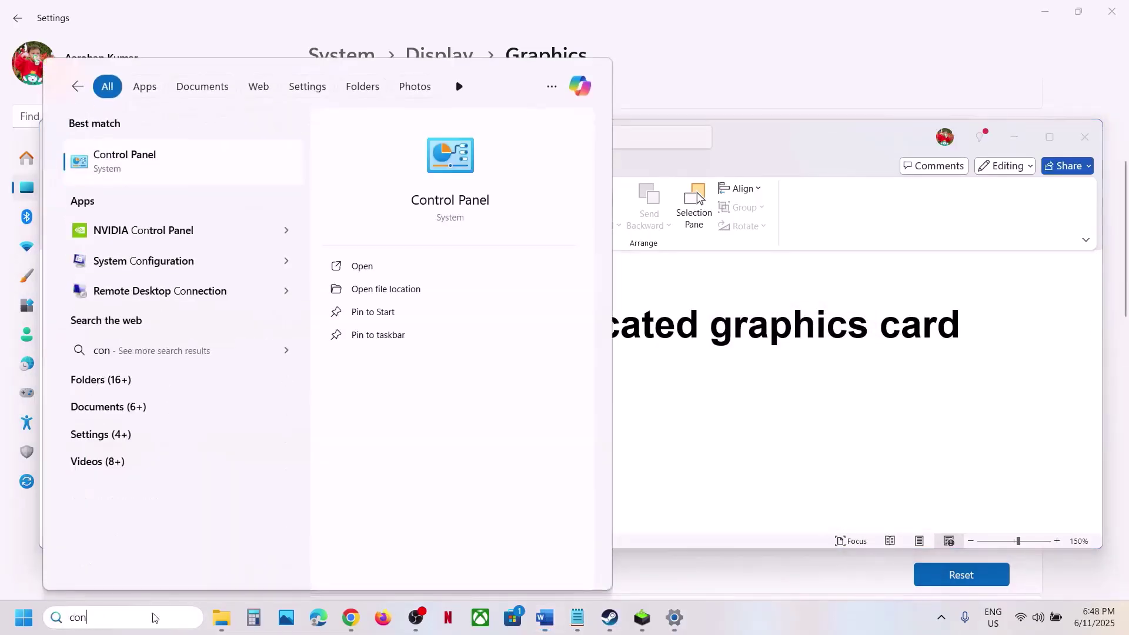
text(trol)
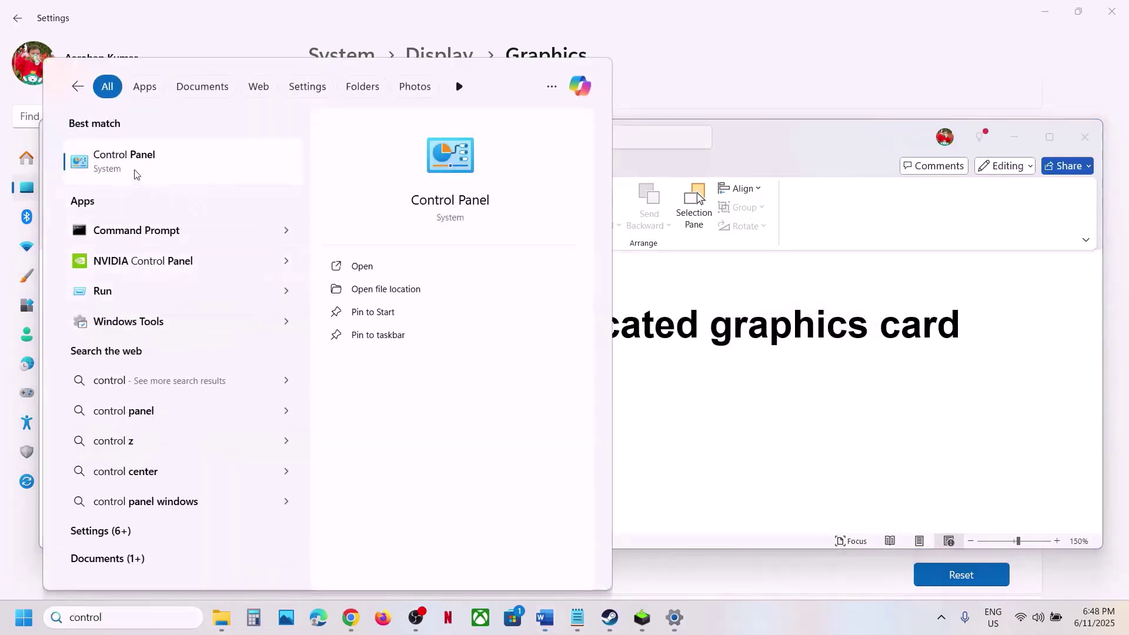
click(136, 171)
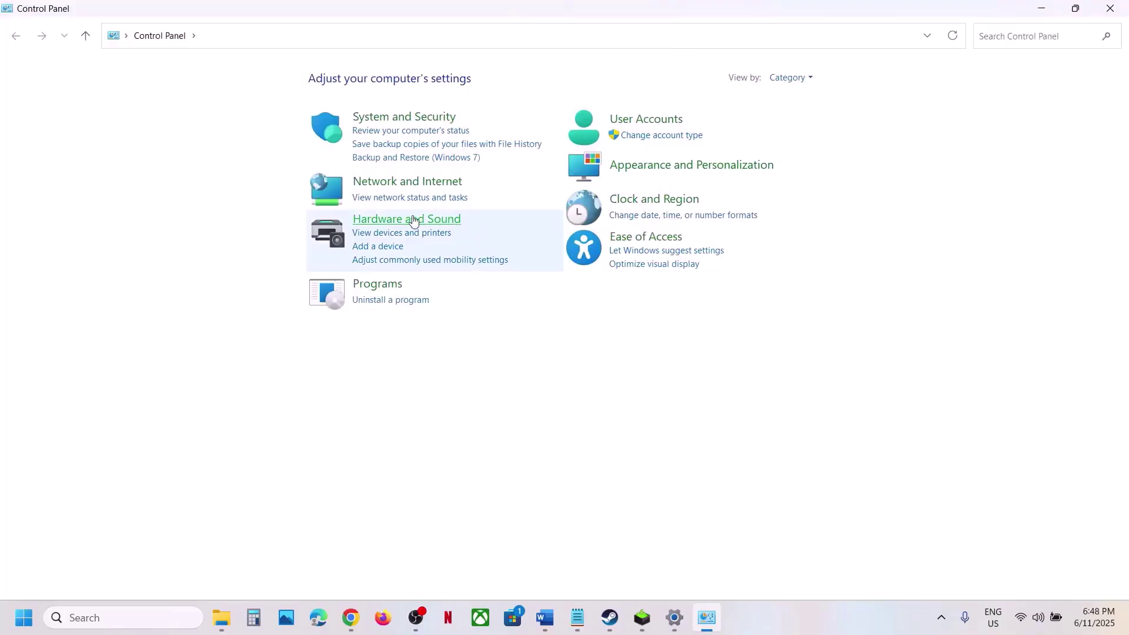
click(446, 221)
click(229, 197)
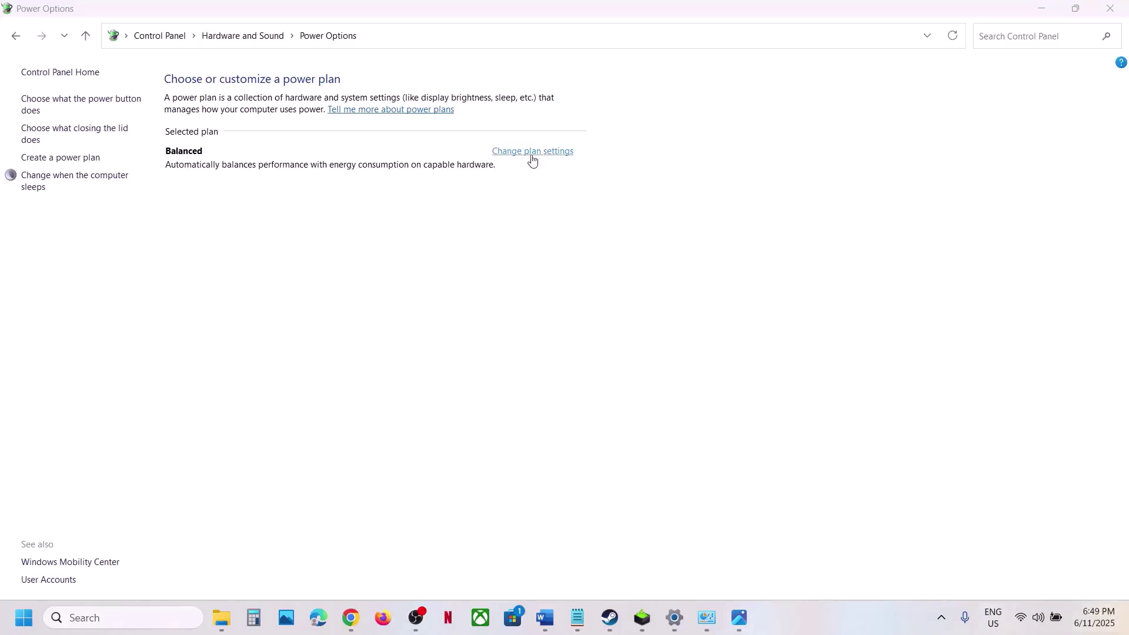
View the Power Saver.jpg reference image of the available power plans, then minimize it.
mouse_move(739, 617)
click(755, 544)
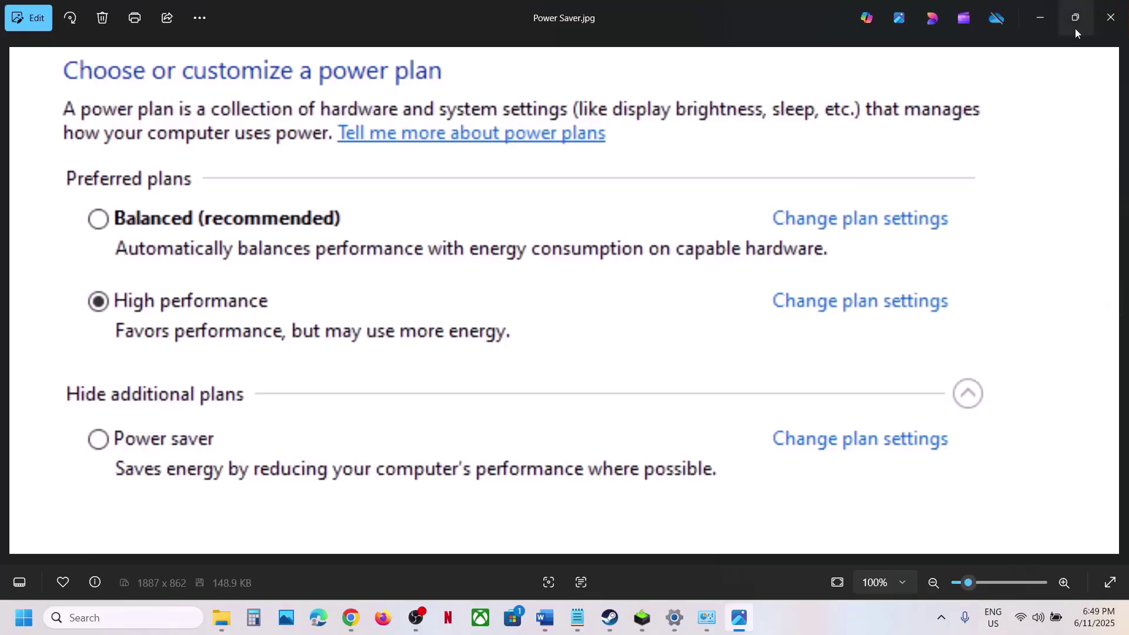
click(1041, 19)
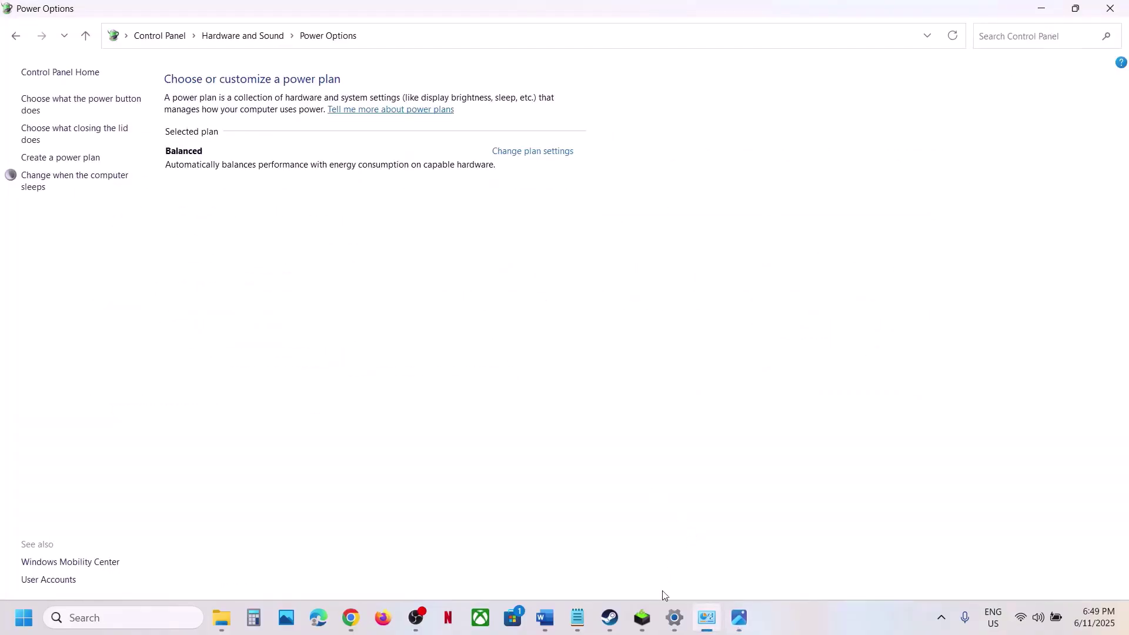
Copy "Intel Extreme Tuning Utility" from Step 8 of the Word guide.
click(545, 617)
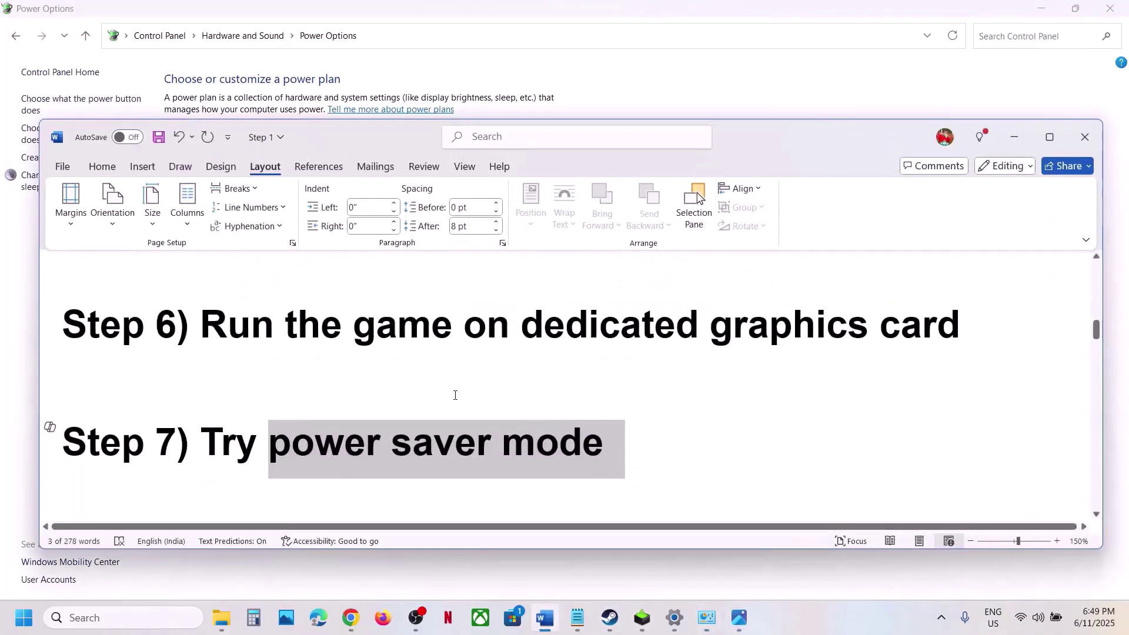
scroll(455, 395, down, 3)
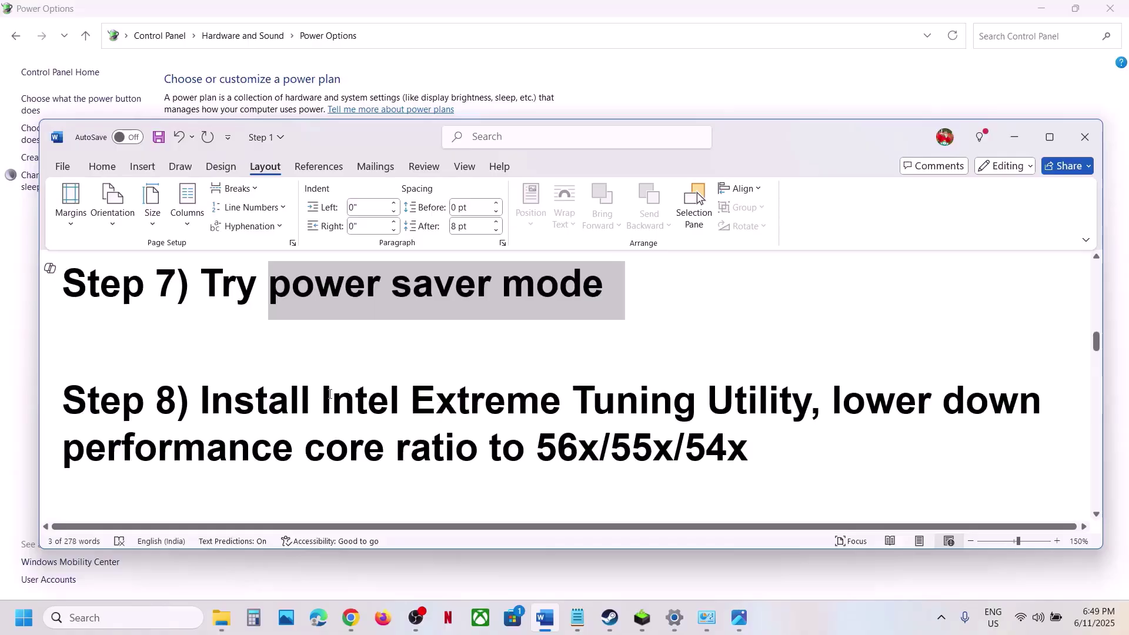
drag(326, 394, 810, 400)
key(ctrl+c)
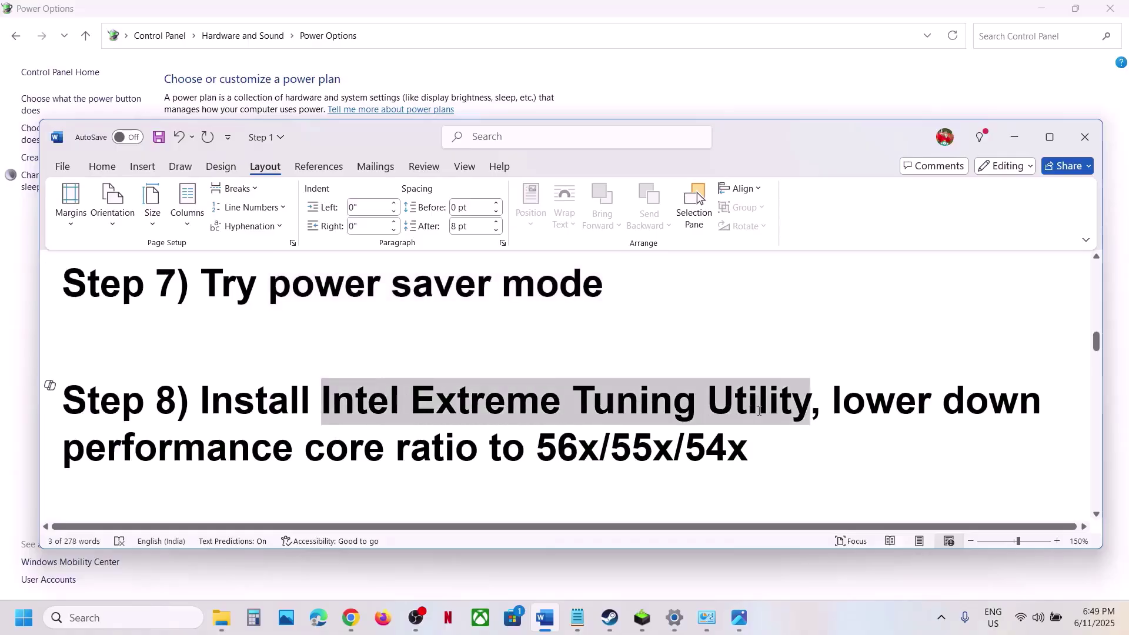
Search Google for Intel Extreme Tuning Utility in a new Chrome tab and open Intel's XTU page at its available downloads.
click(353, 597)
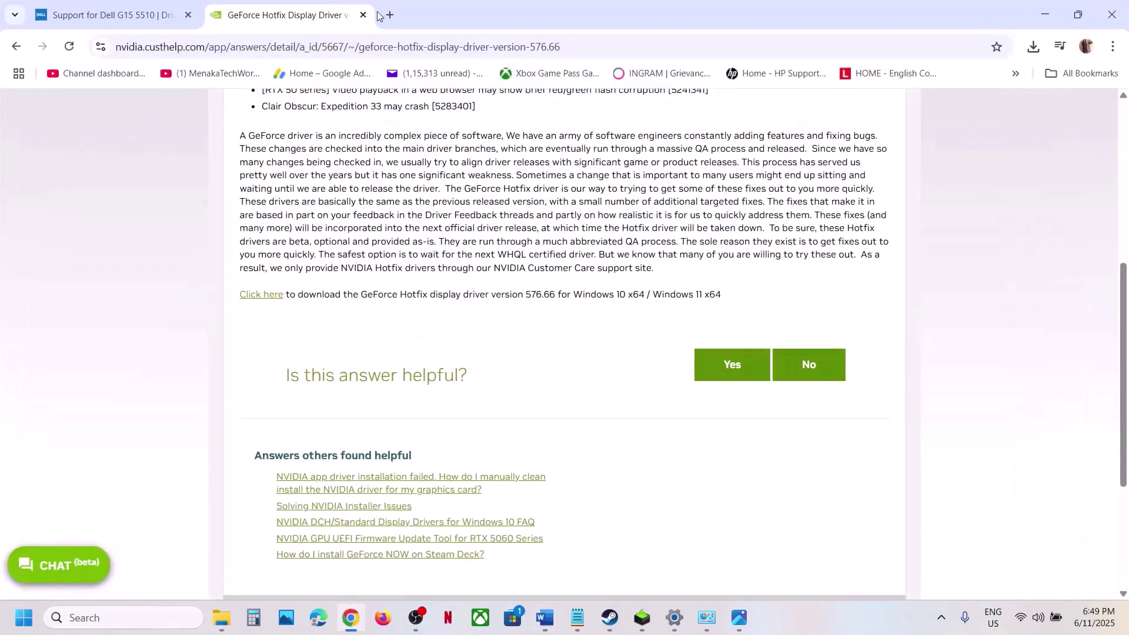
click(387, 15)
key(ctrl+v)
key(Return)
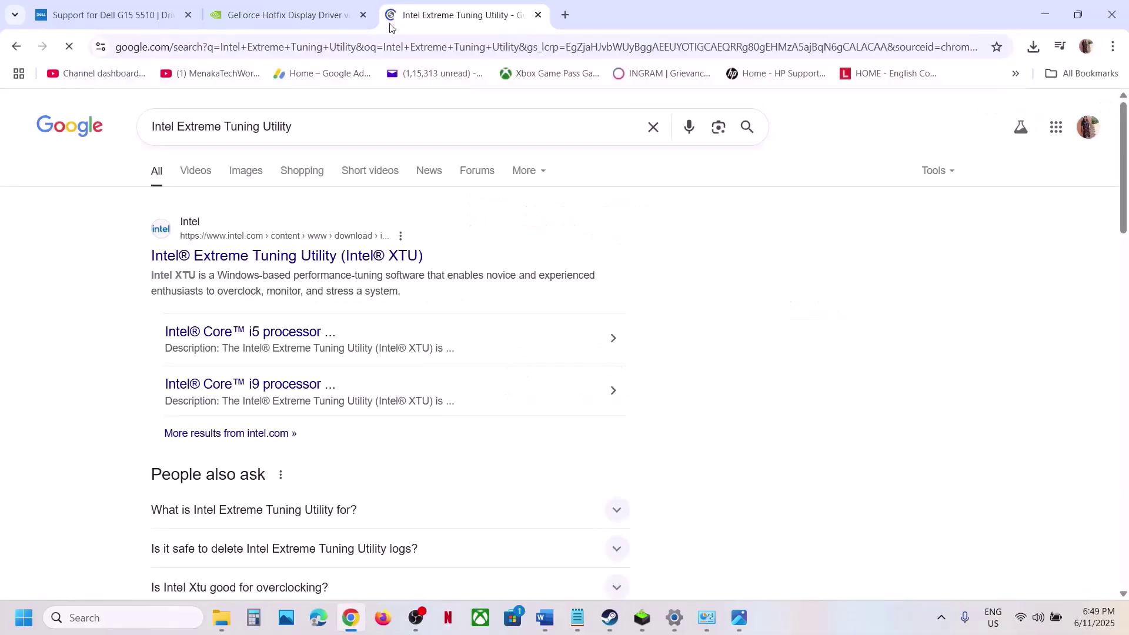
click(172, 254)
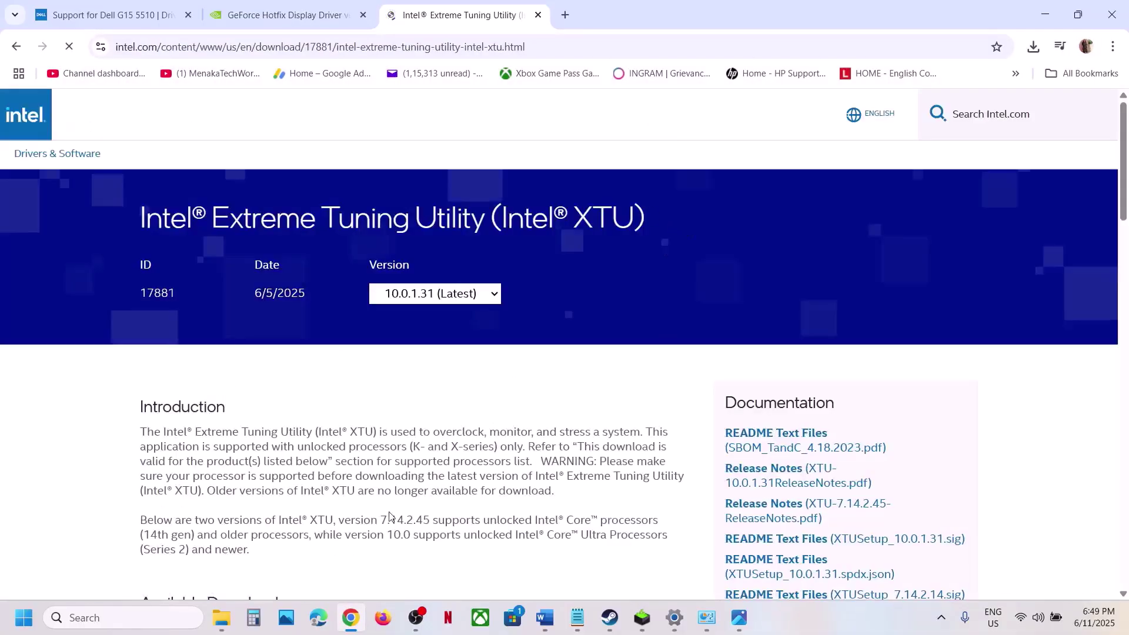
scroll(317, 496, down, 3)
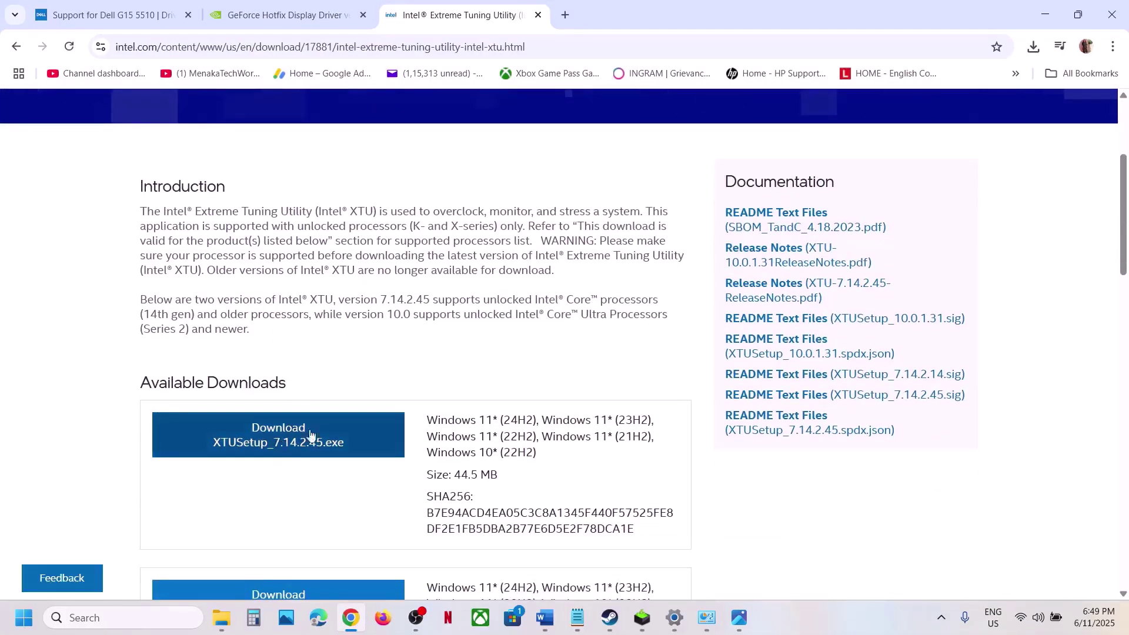
Search Windows for Intel Extreme Tuning Utility, then close the search.
click(157, 615)
text(in)
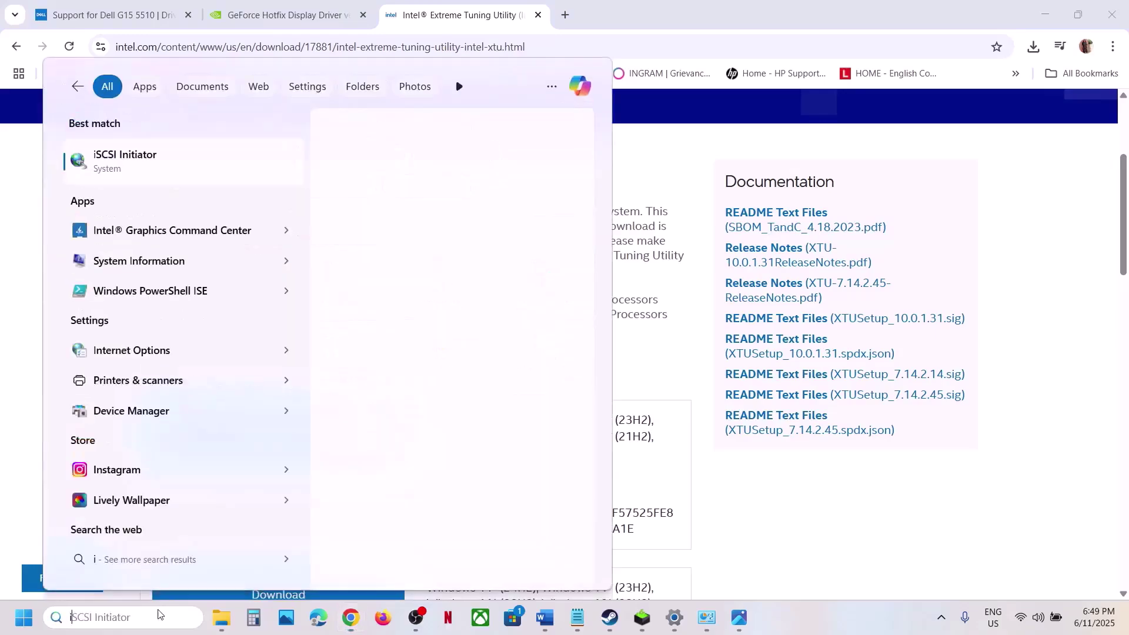
key(BackSpace)
key(BackSpace)
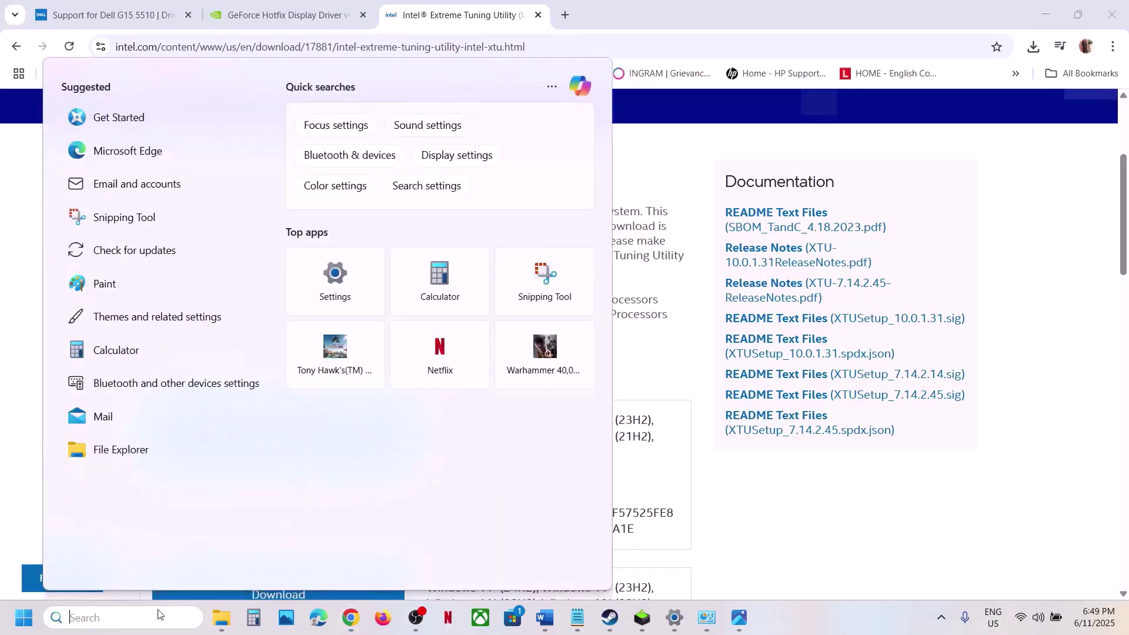
key(ctrl+v)
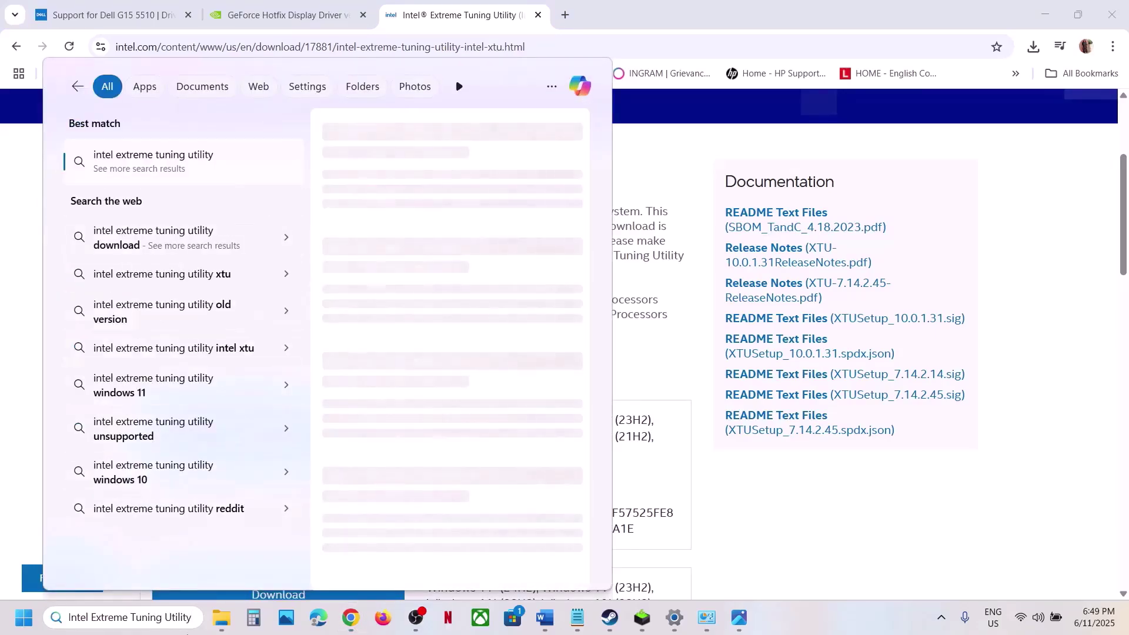
click(23, 453)
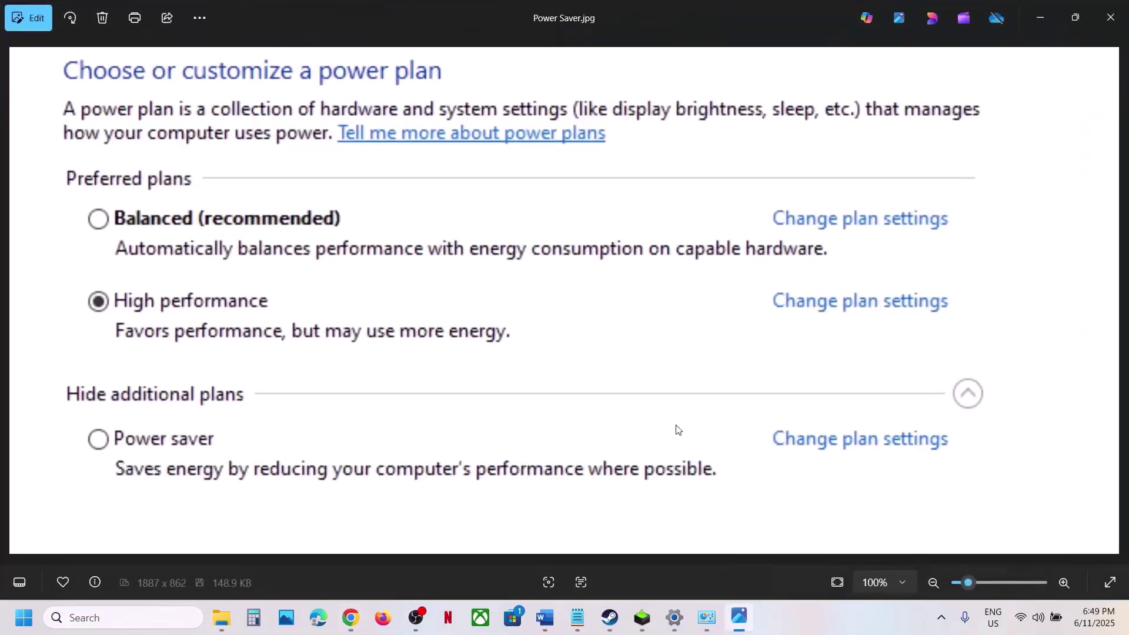
View the reference image "Performance core ration to 55 Intel Extreme.png" and examine its Performance Core Ratio setting.
click(739, 616)
key(Right)
scroll(568, 323, up, 5)
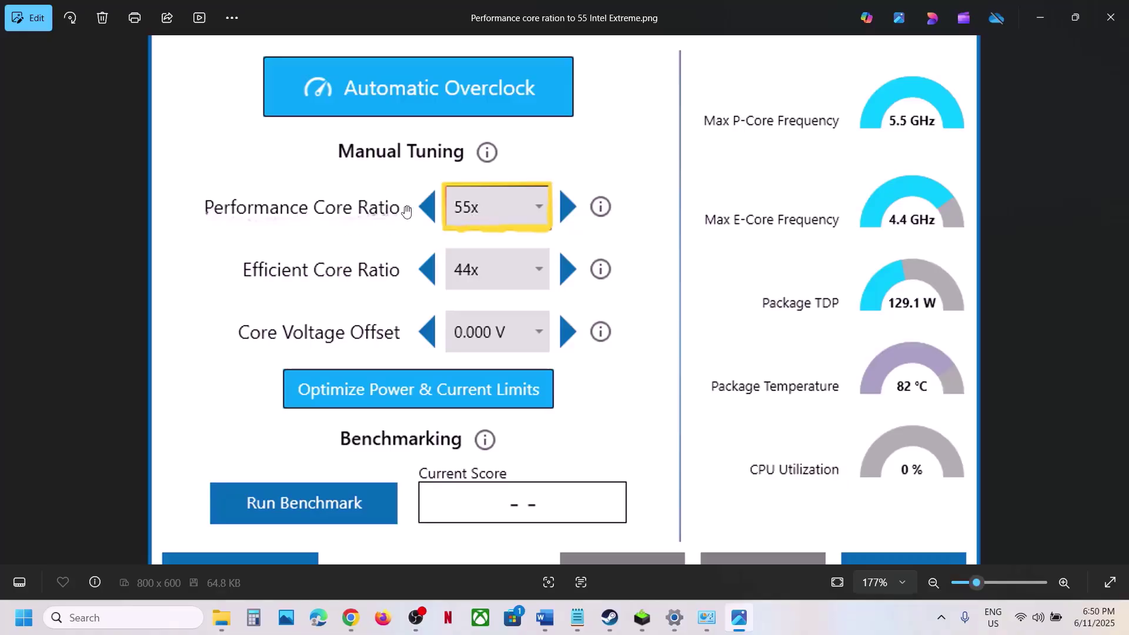
Return to the Word guide and highlight Step 9's text on running the game as an administrator and trying compatibility mode.
click(545, 618)
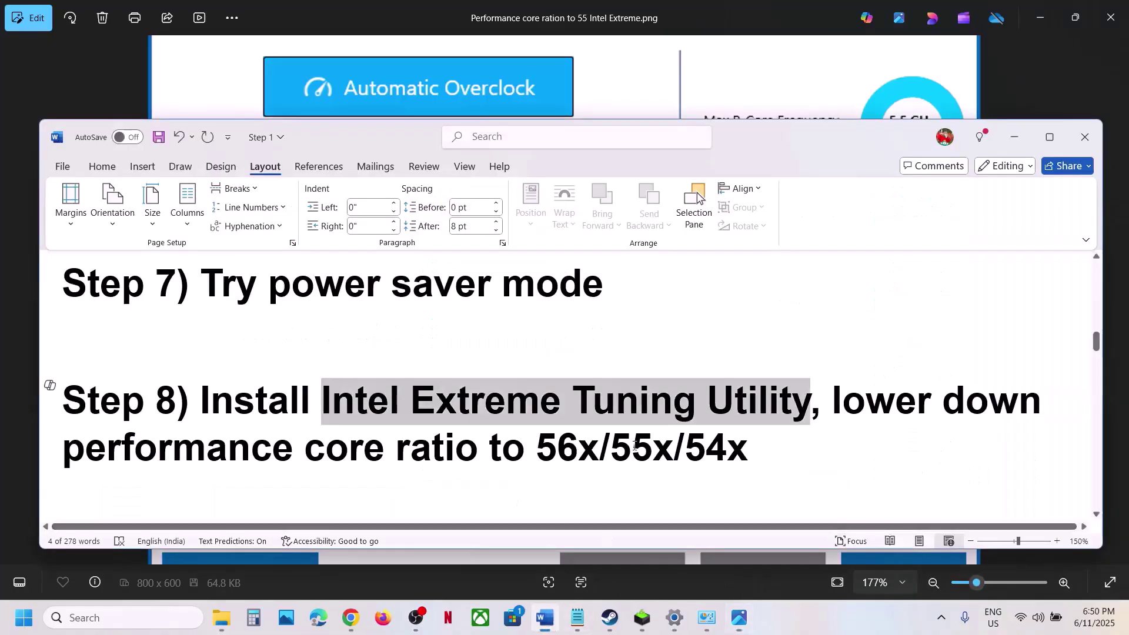
scroll(574, 410, down, 1)
scroll(575, 411, down, 2)
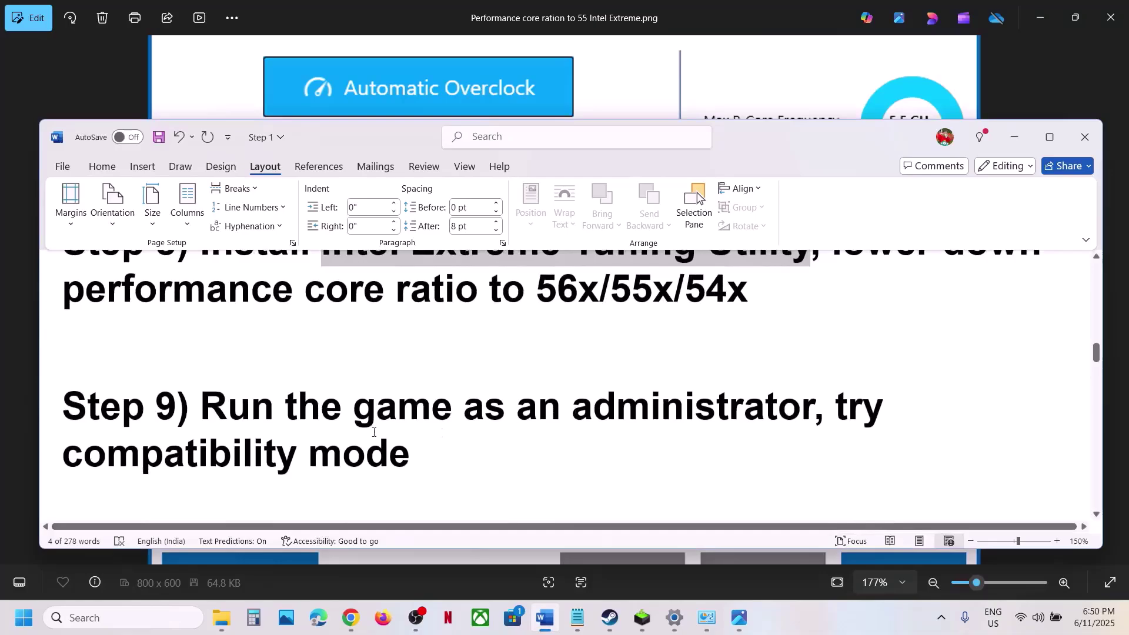
drag(263, 419, 476, 438)
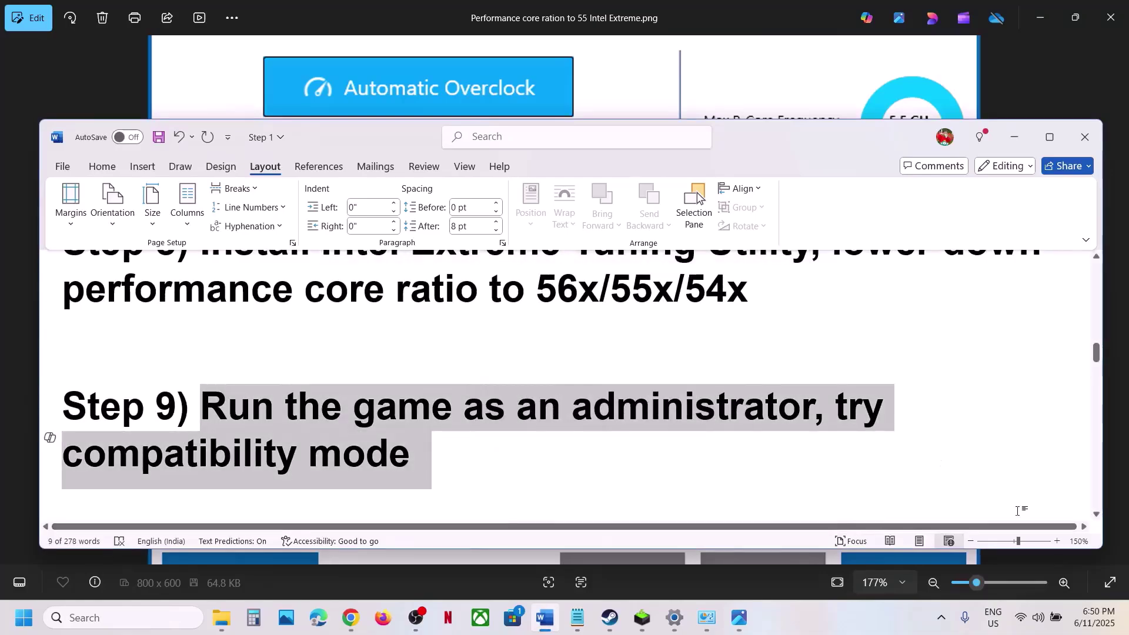
Browse Dune: Awakening's local files from the Steam library and open the DuneSandbox\Binaries\Win64 folder.
click(609, 618)
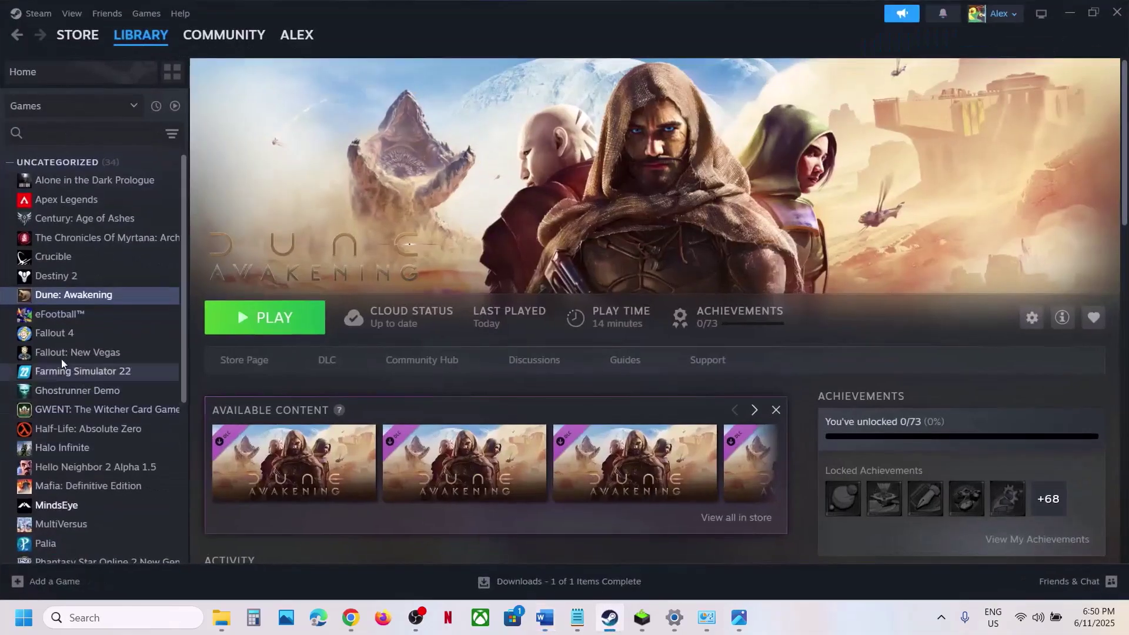
right_click(59, 295)
mouse_move(106, 383)
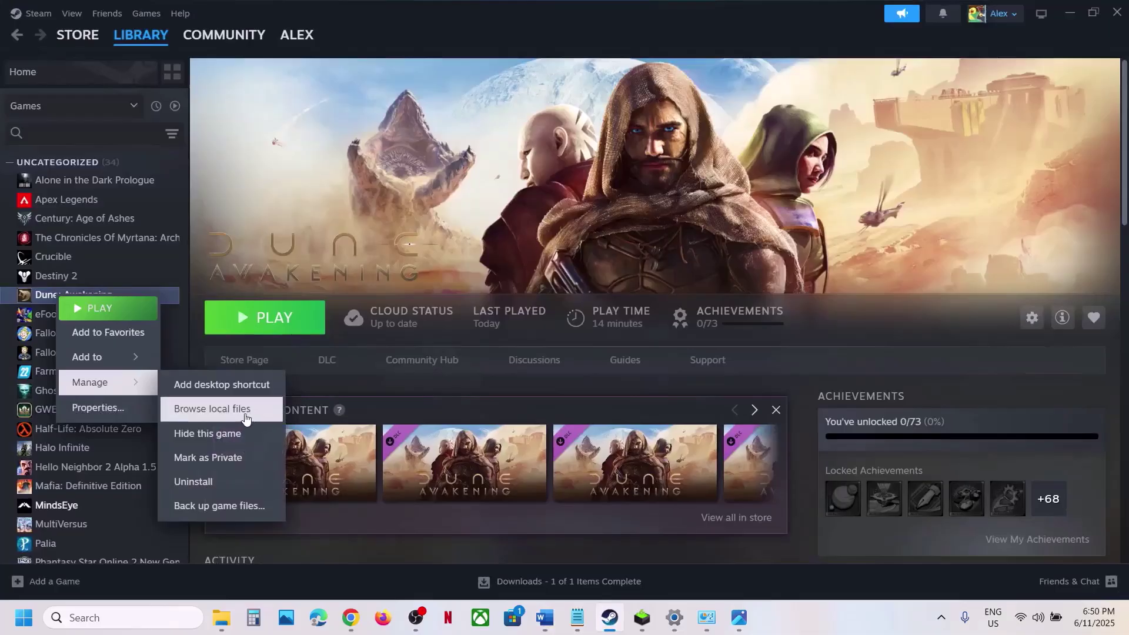
click(246, 410)
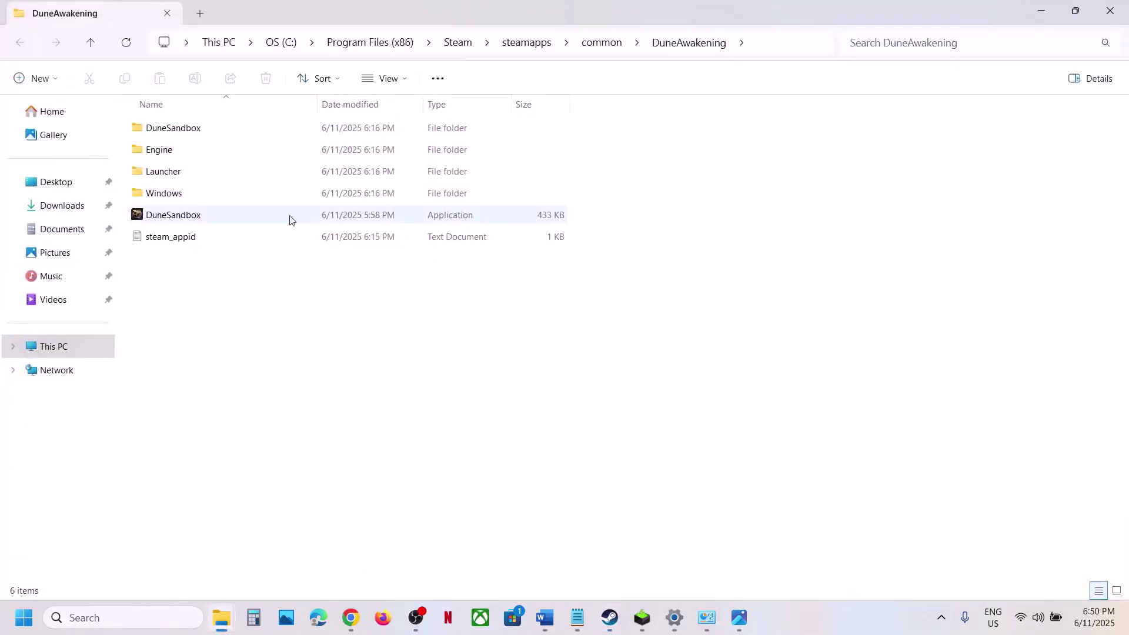
double_click(171, 131)
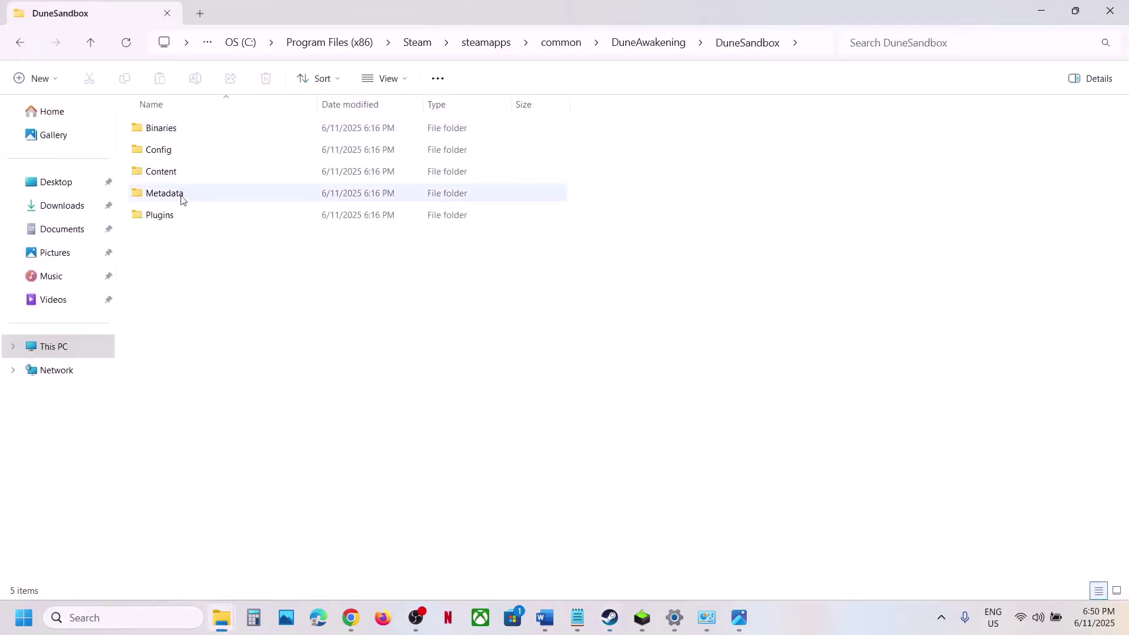
double_click(177, 128)
double_click(176, 129)
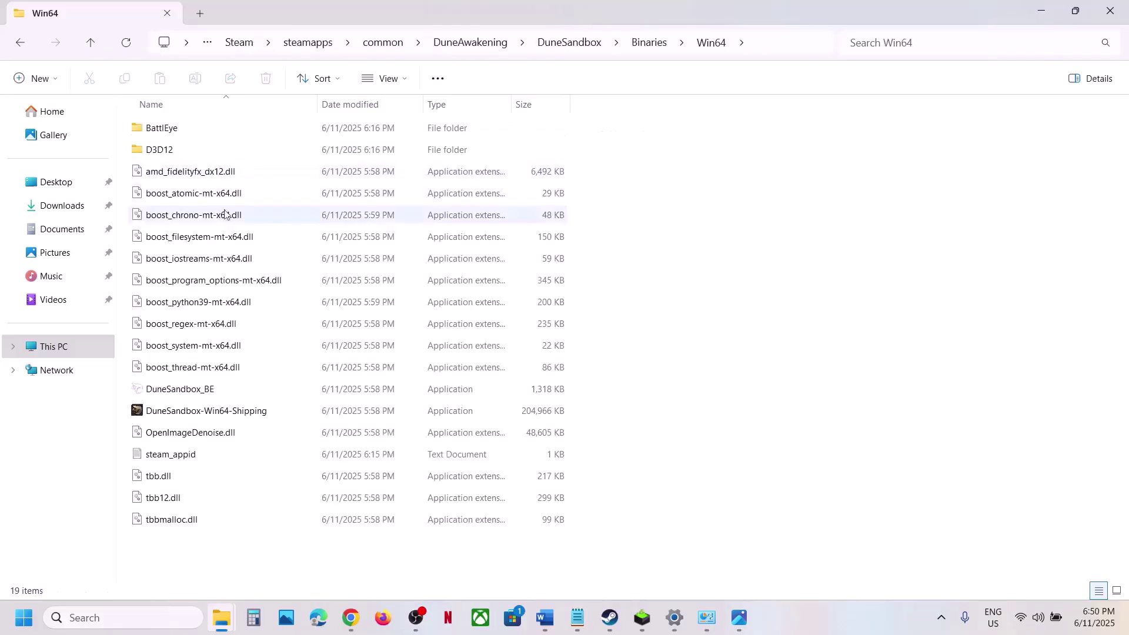
Set DuneSandbox-Win64-Shipping to run as an administrator in its compatibility properties and save the change.
click(241, 411)
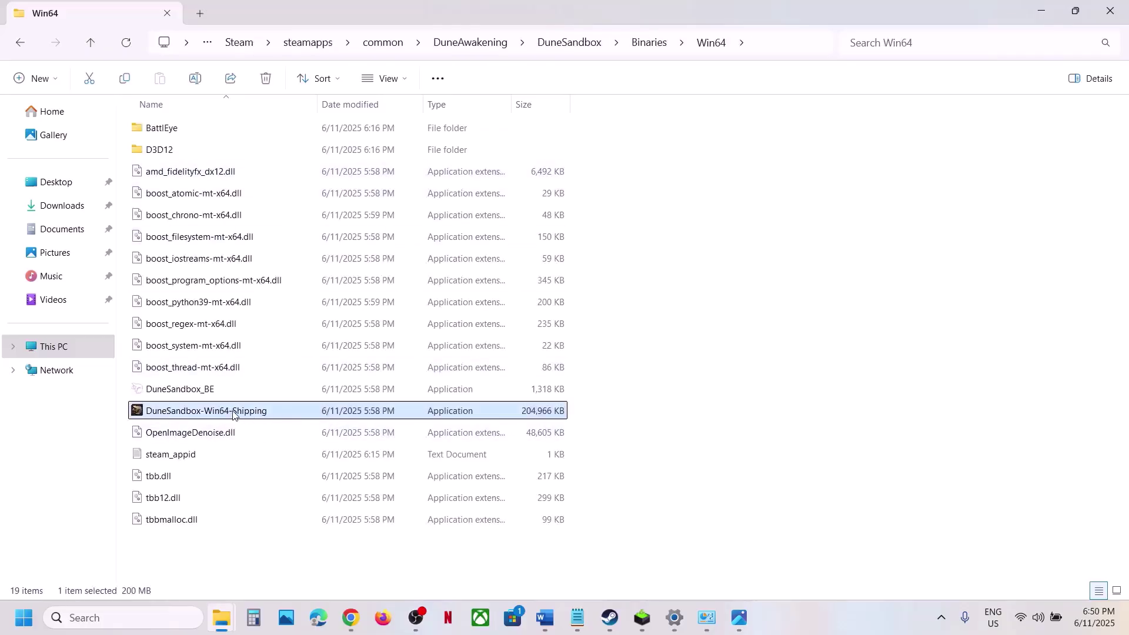
click(610, 618)
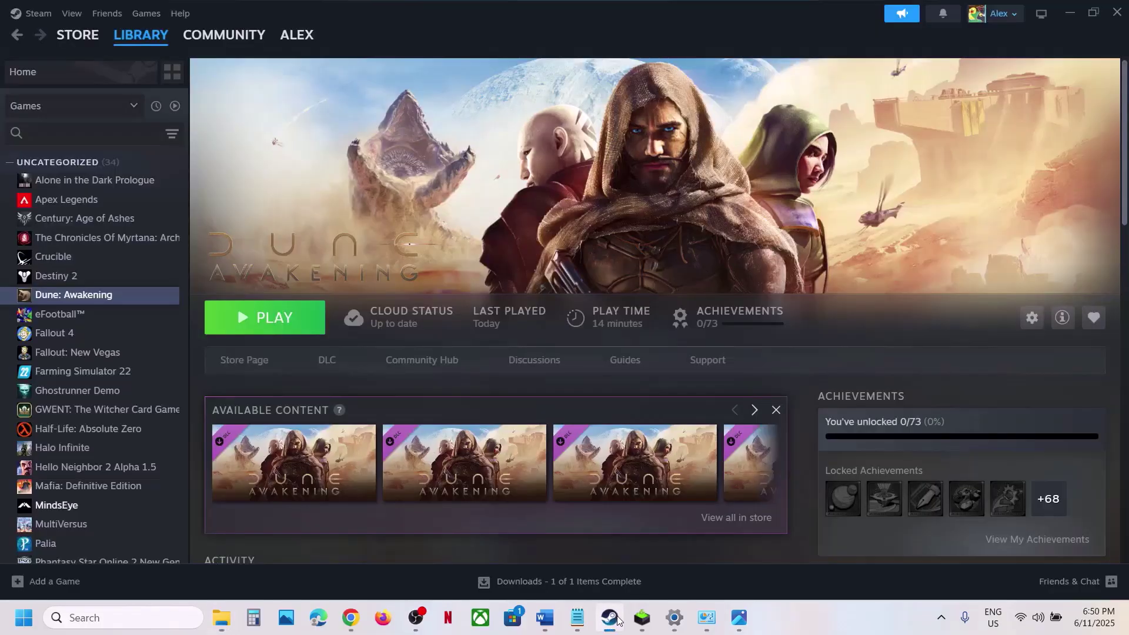
click(610, 617)
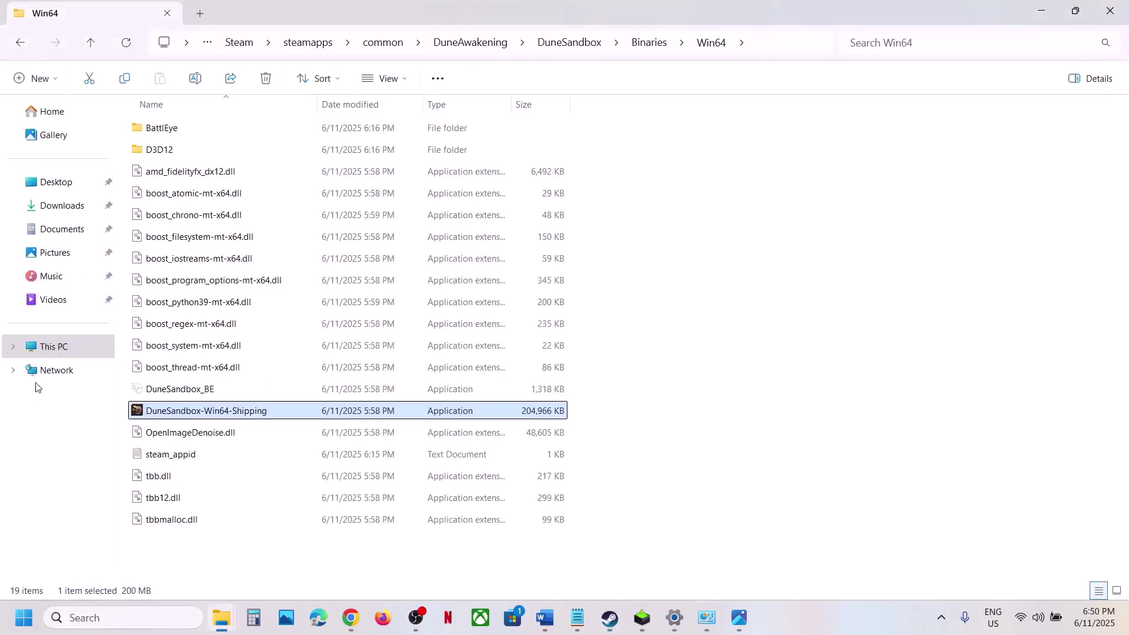
right_click(187, 419)
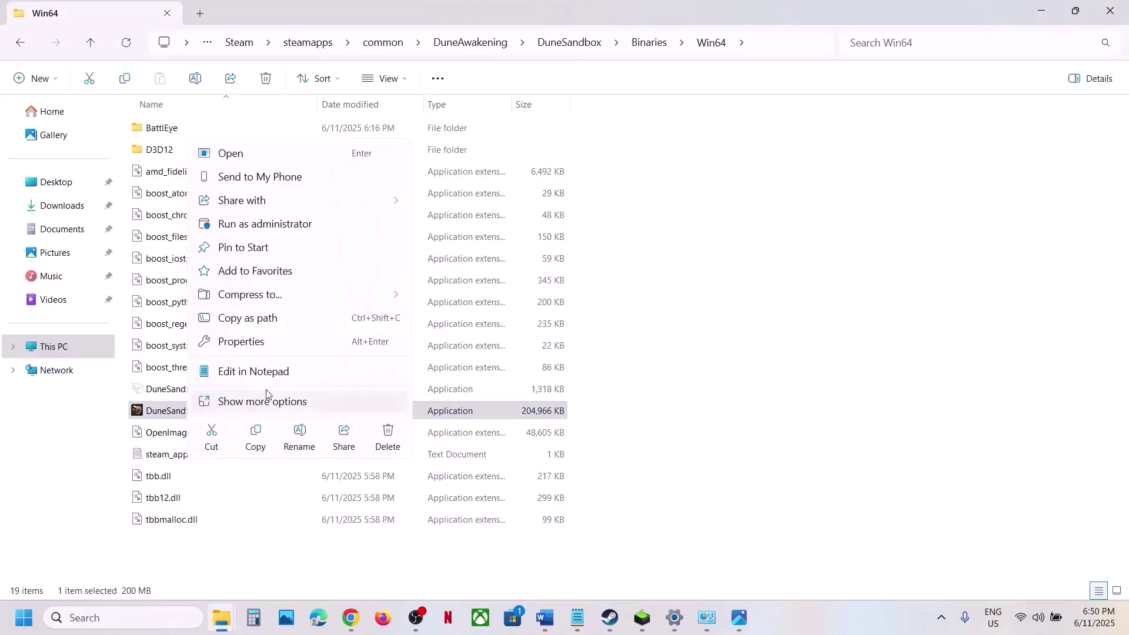
click(262, 351)
click(297, 235)
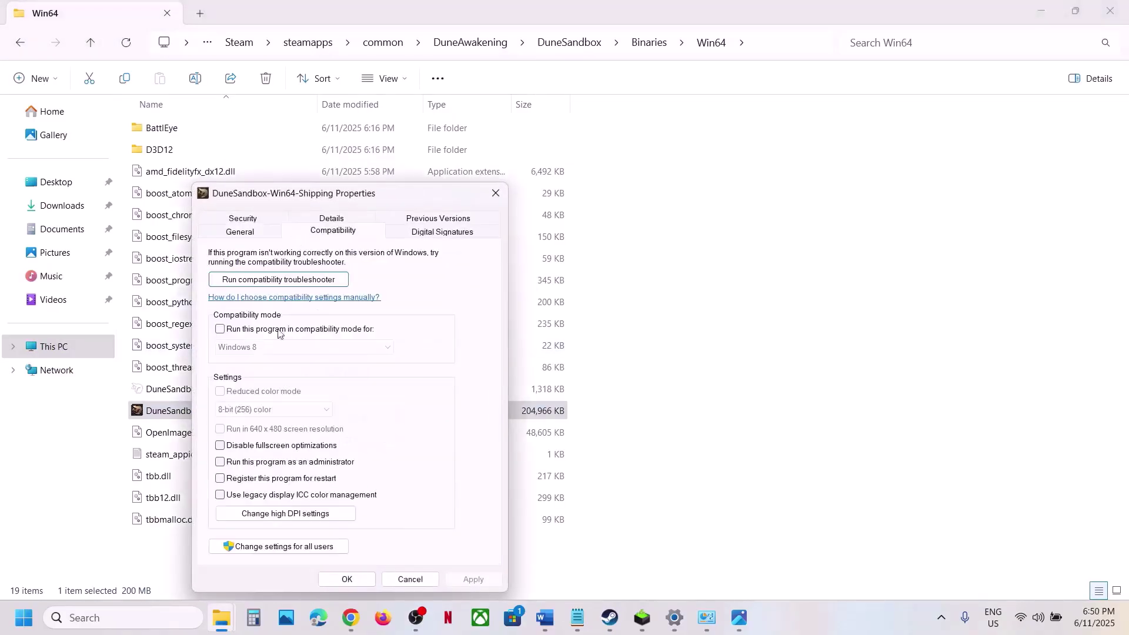
click(223, 464)
click(473, 579)
click(331, 578)
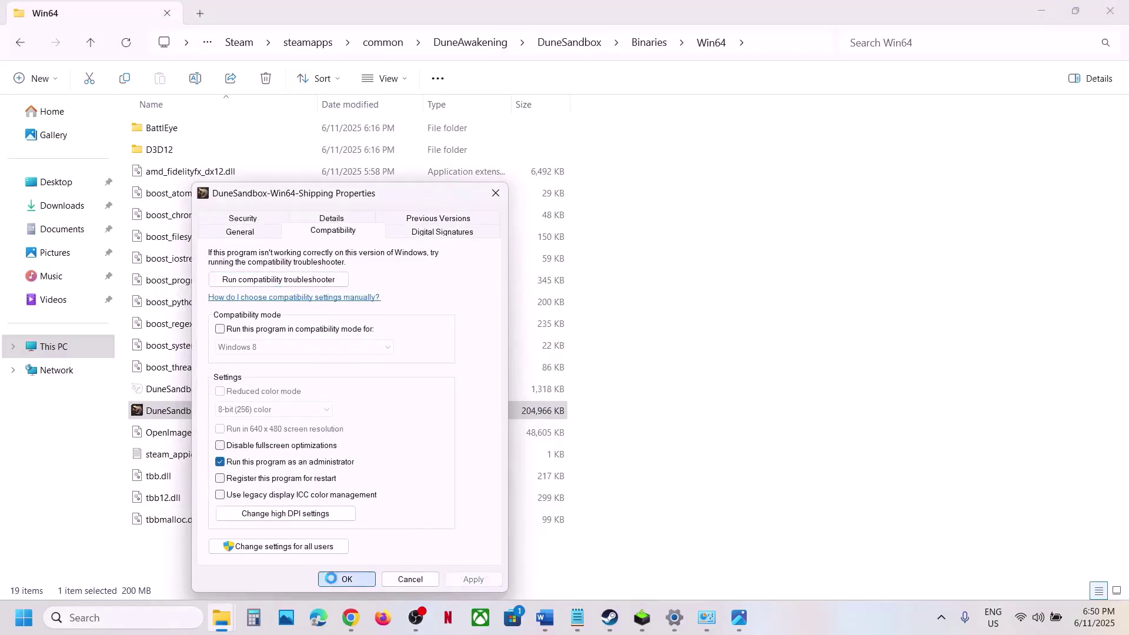
Reopen the compatibility properties of DuneSandbox-Win64-Shipping and apply compatibility mode for Windows 8.
right_click(210, 419)
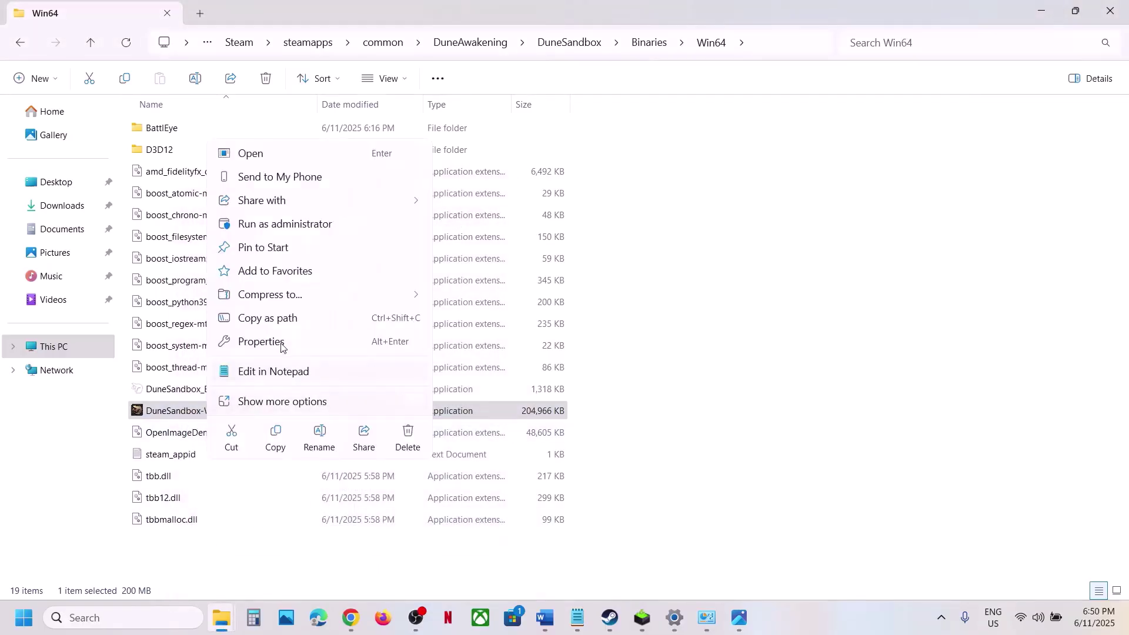
click(276, 342)
click(331, 234)
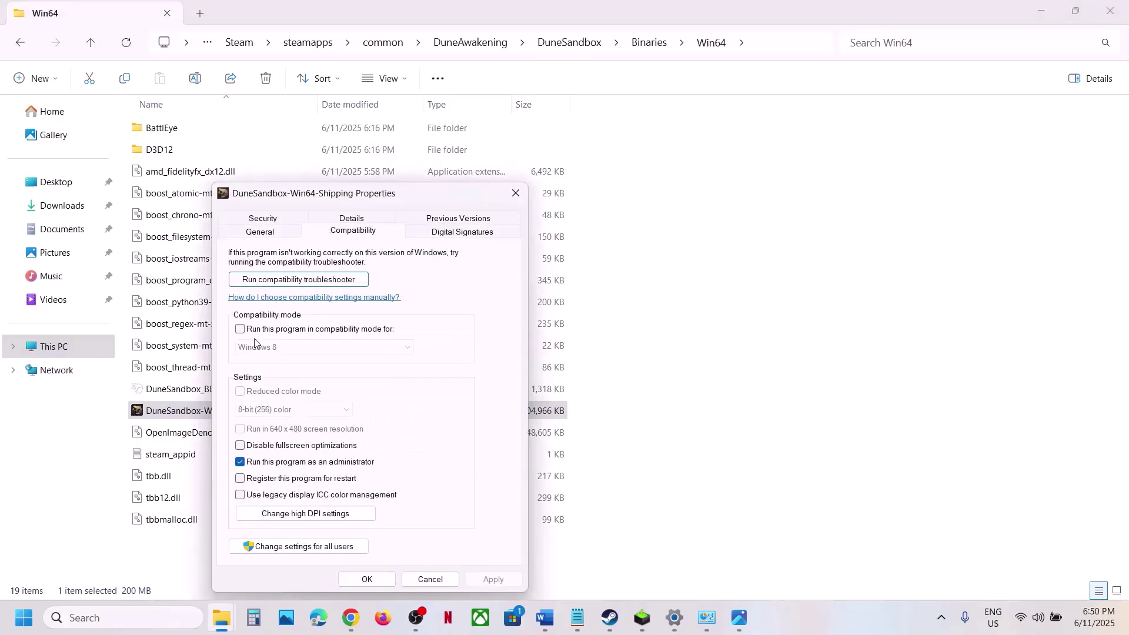
click(240, 329)
click(493, 580)
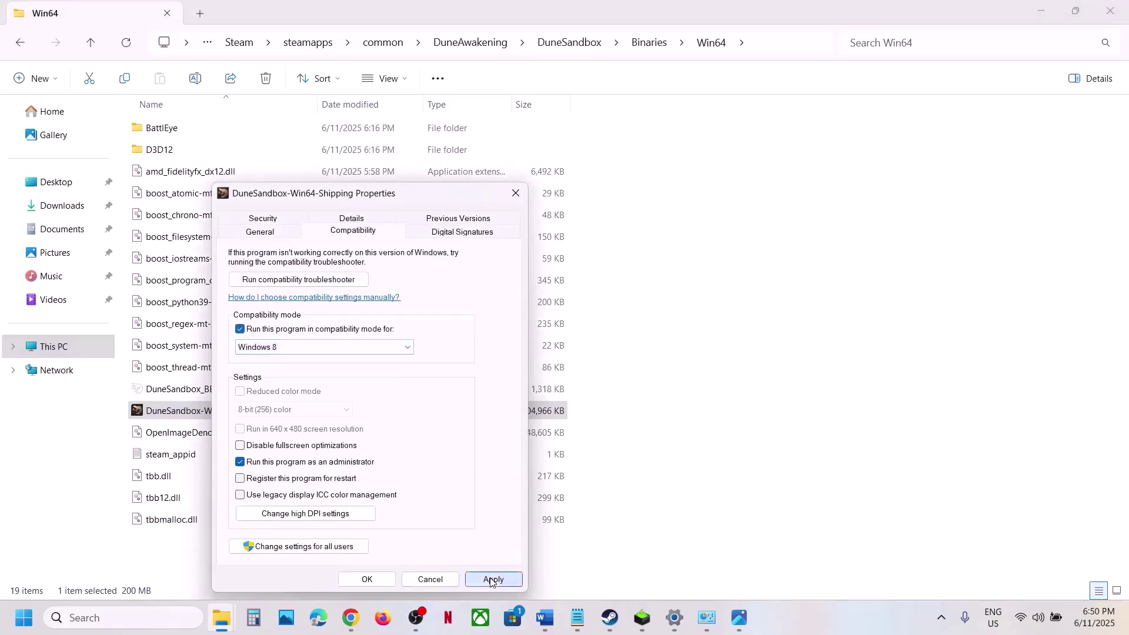
Apply Windows 7 as the compatibility mode instead, and select the option to disable fullscreen optimizations.
click(285, 347)
click(280, 389)
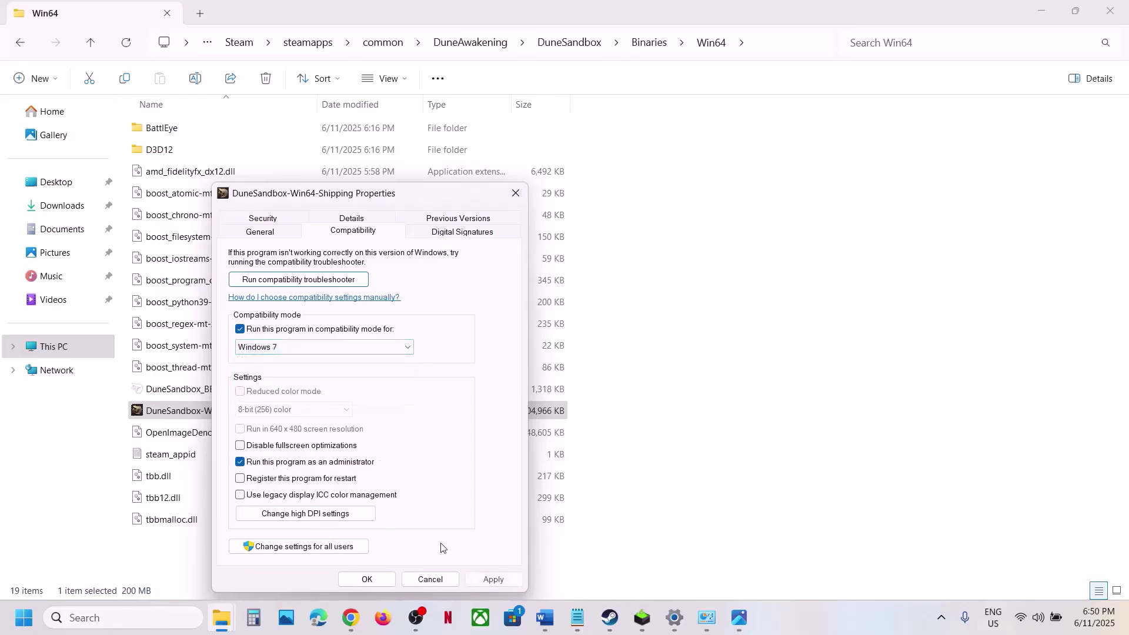
click(475, 581)
click(241, 447)
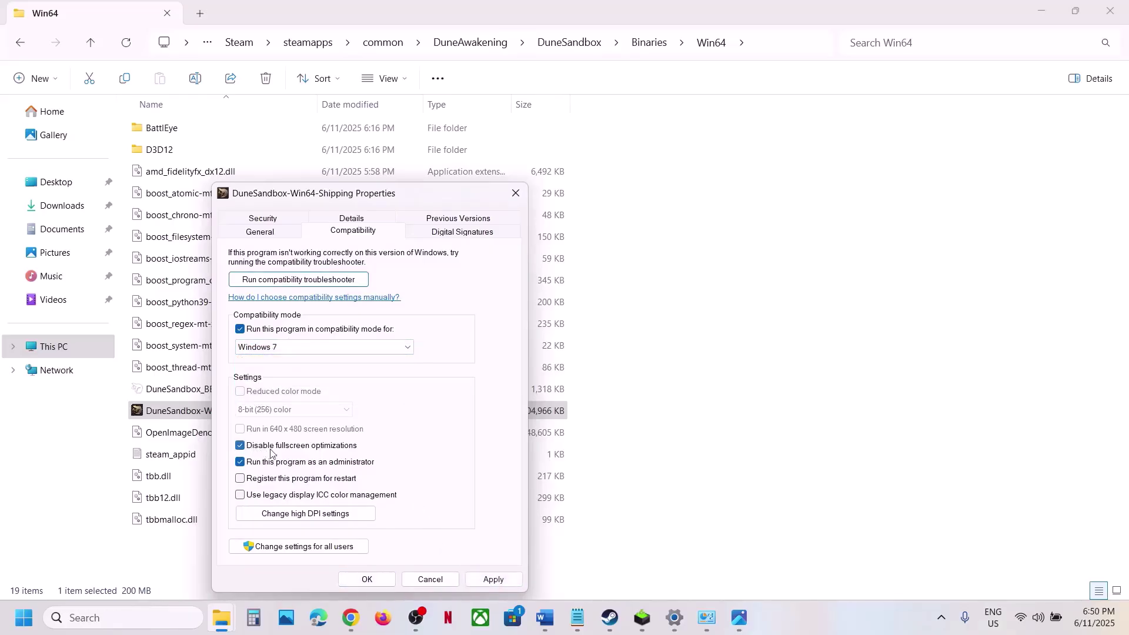